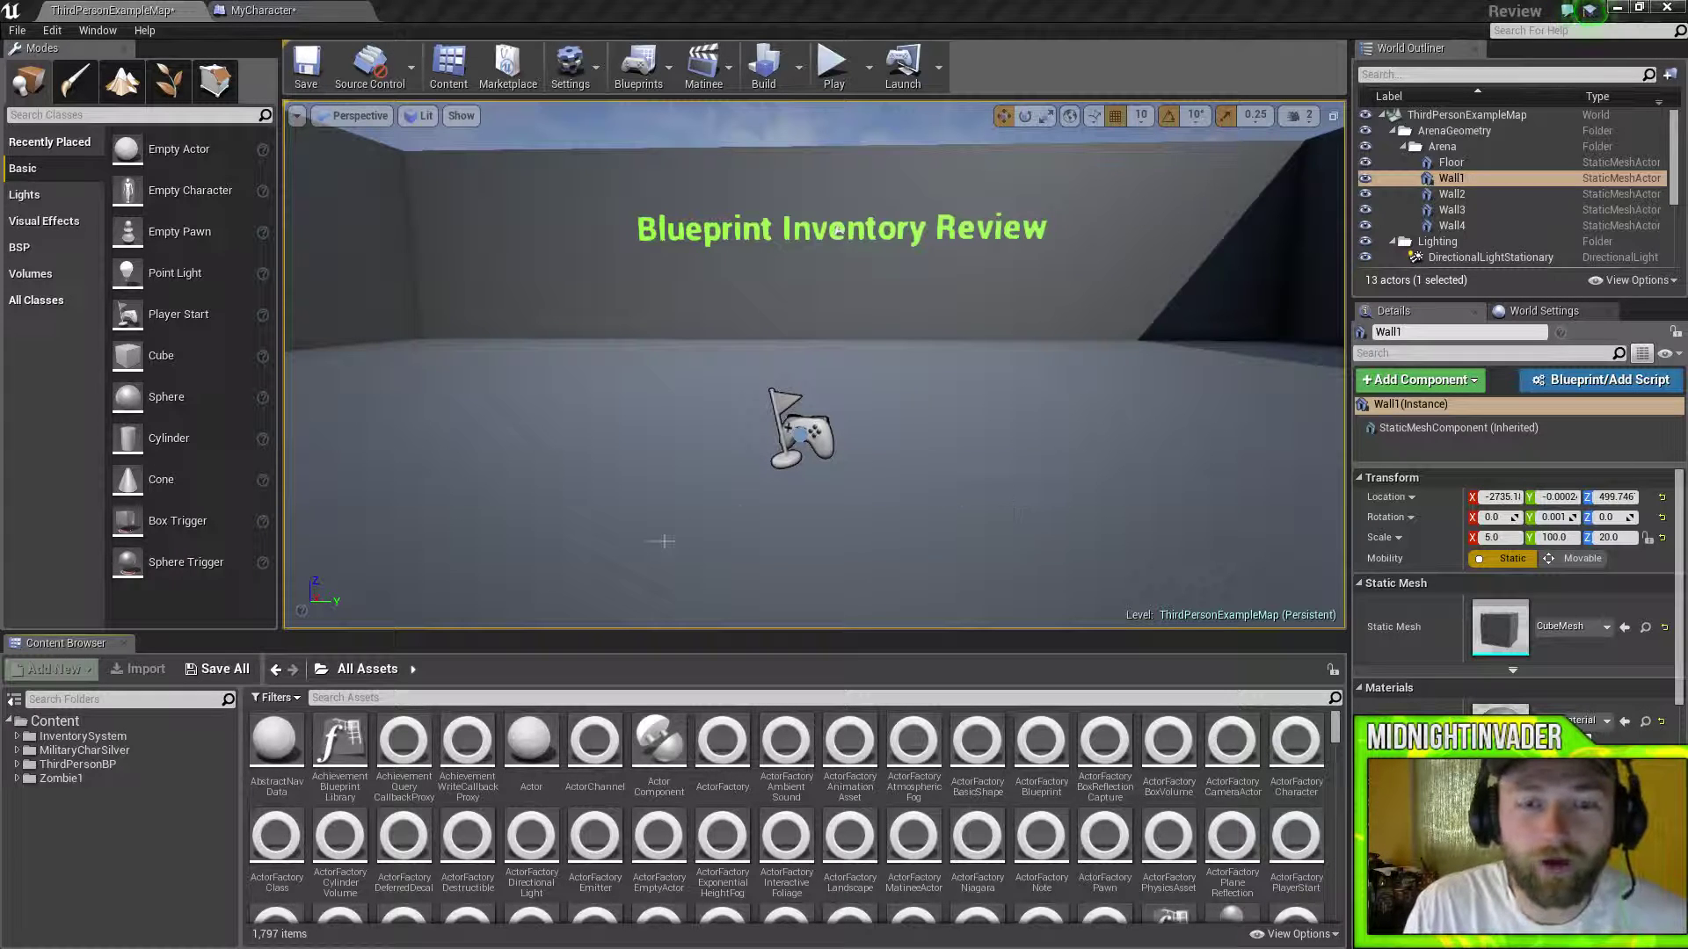
- Examine the inventory sections in the event graph of the MyCharacter blueprint from the InventorySystem Blueprints folder
{"action": "left_click", "coordinate": [77, 737]}
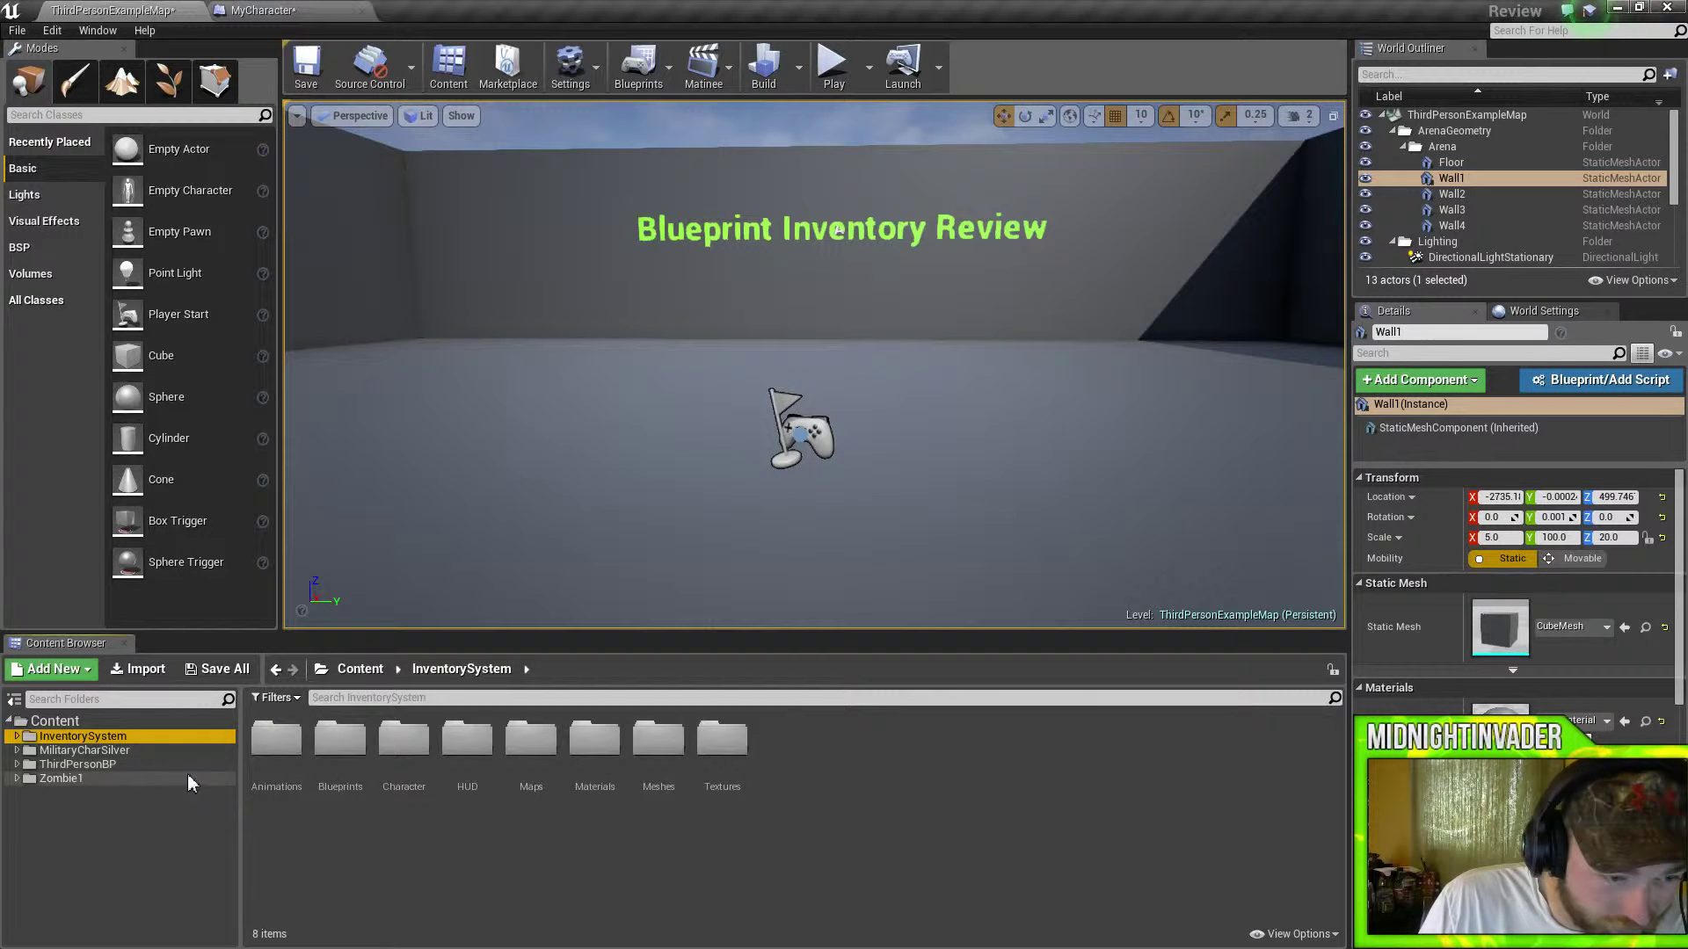
{"action": "double_click", "coordinate": [338, 796]}
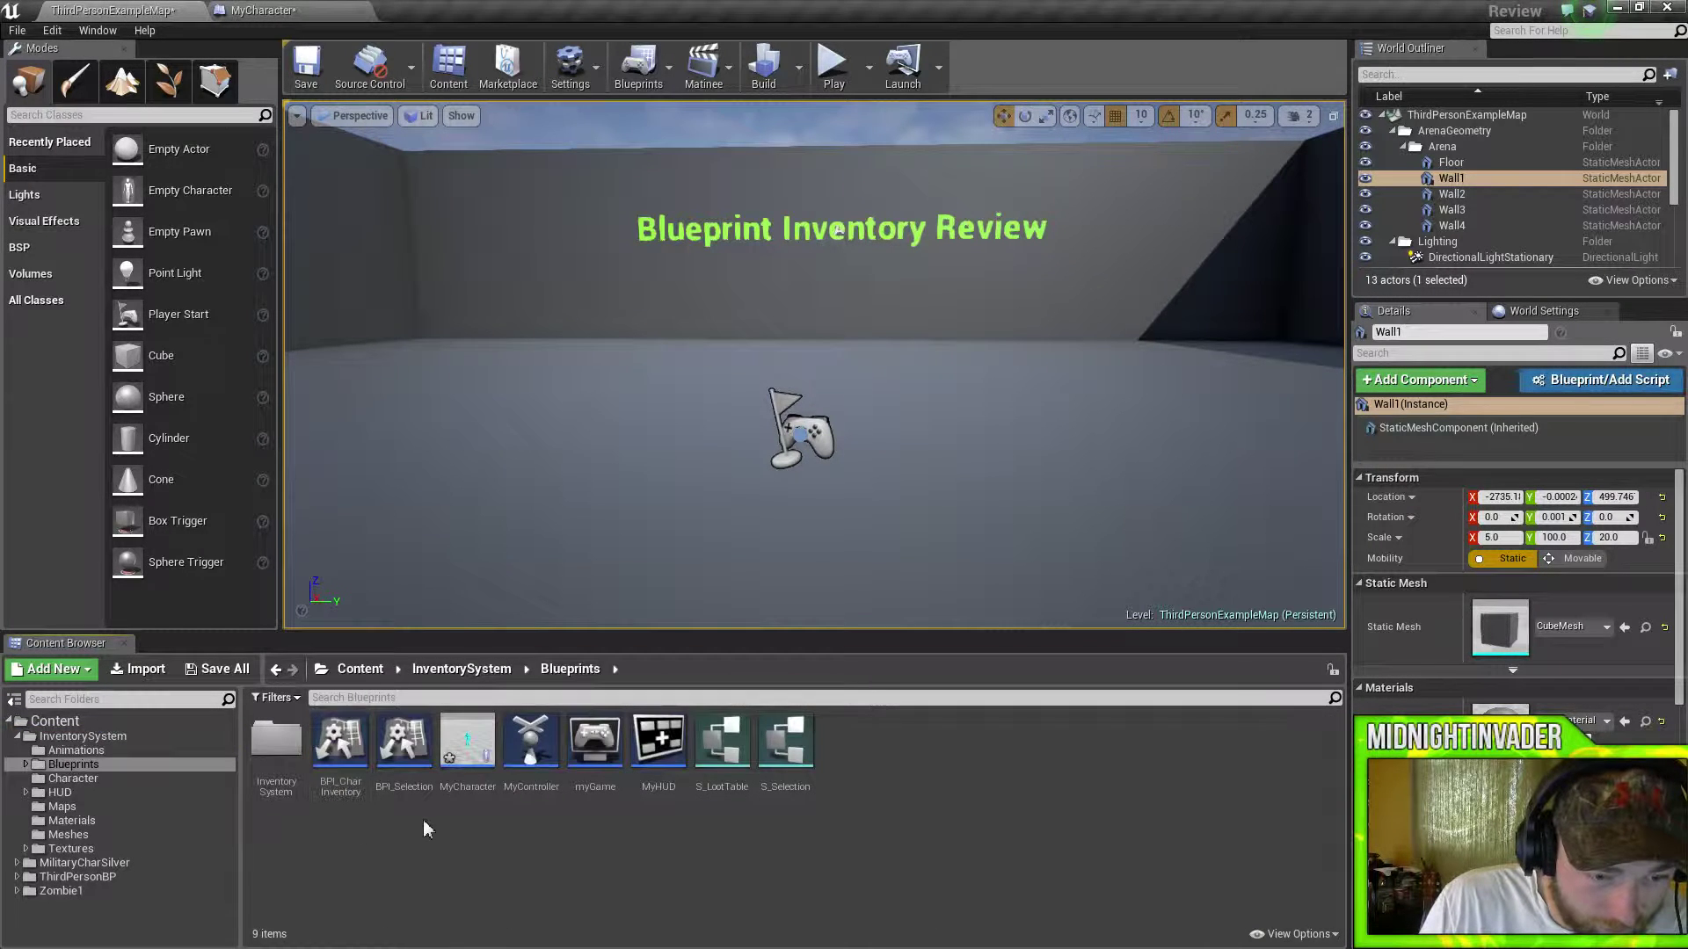
{"action": "double_click", "coordinate": [473, 785]}
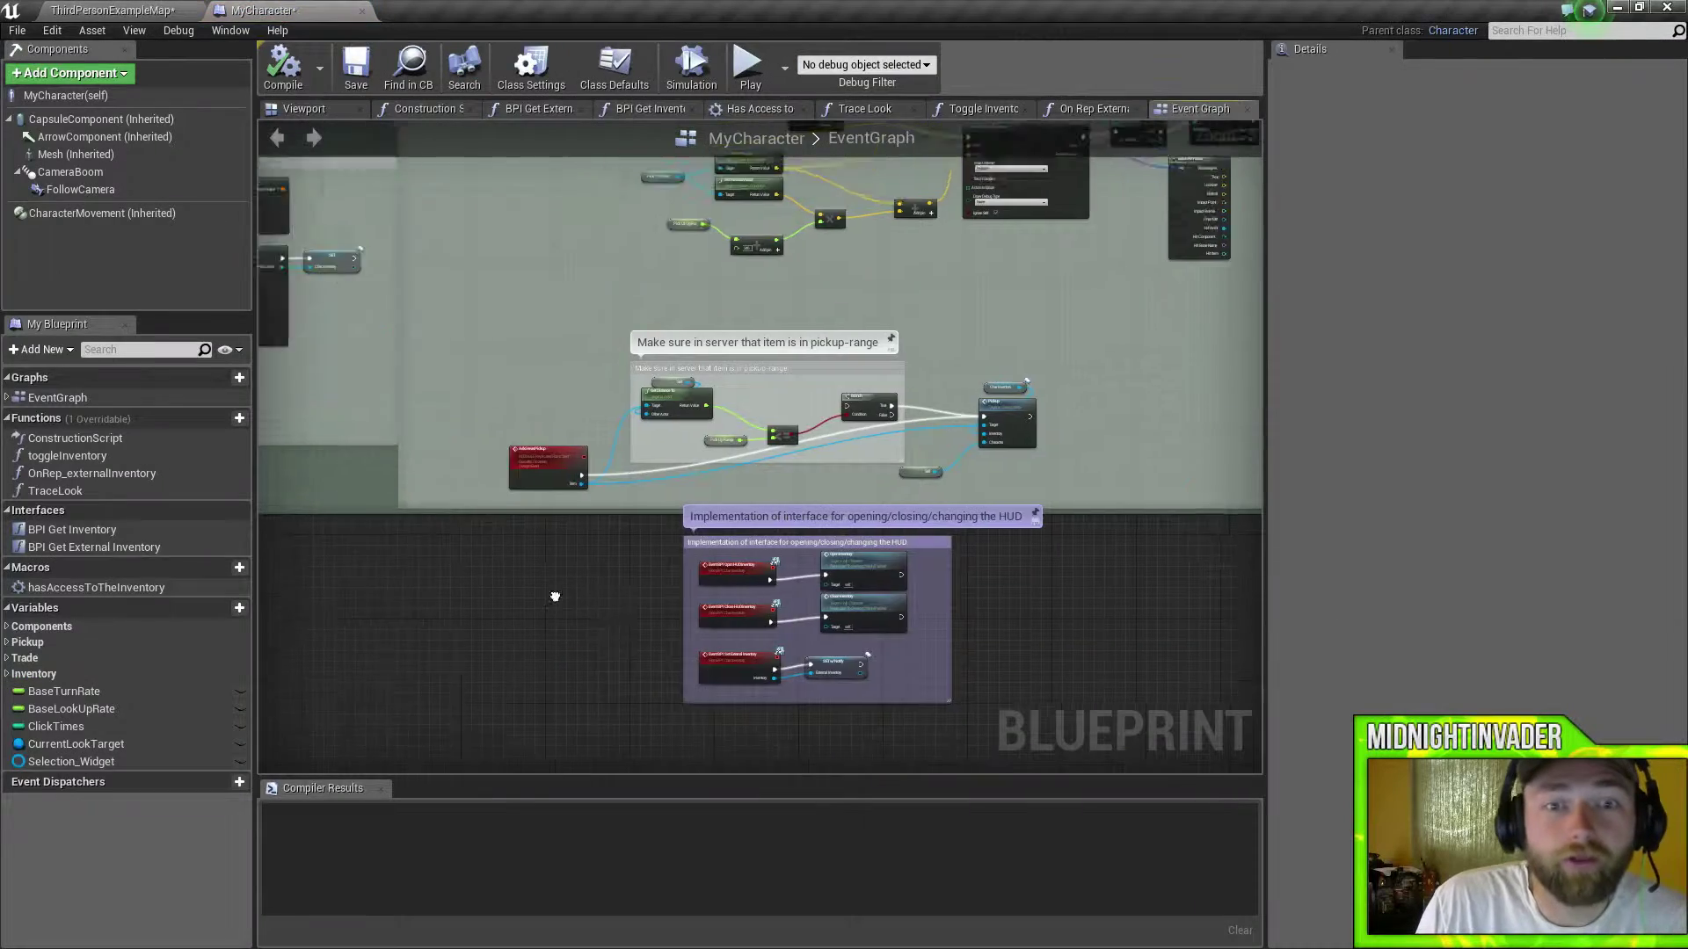
{"action": "right_click_drag", "start_coordinate": [641, 552], "coordinate": [170, 312]}
{"action": "scroll", "coordinate": [895, 622], "scroll_direction": "down", "scroll_amount": 4}
{"action": "right_click_drag", "start_coordinate": [551, 341], "coordinate": [1158, 400]}
{"action": "right_click_drag", "start_coordinate": [836, 310], "coordinate": [780, 443]}
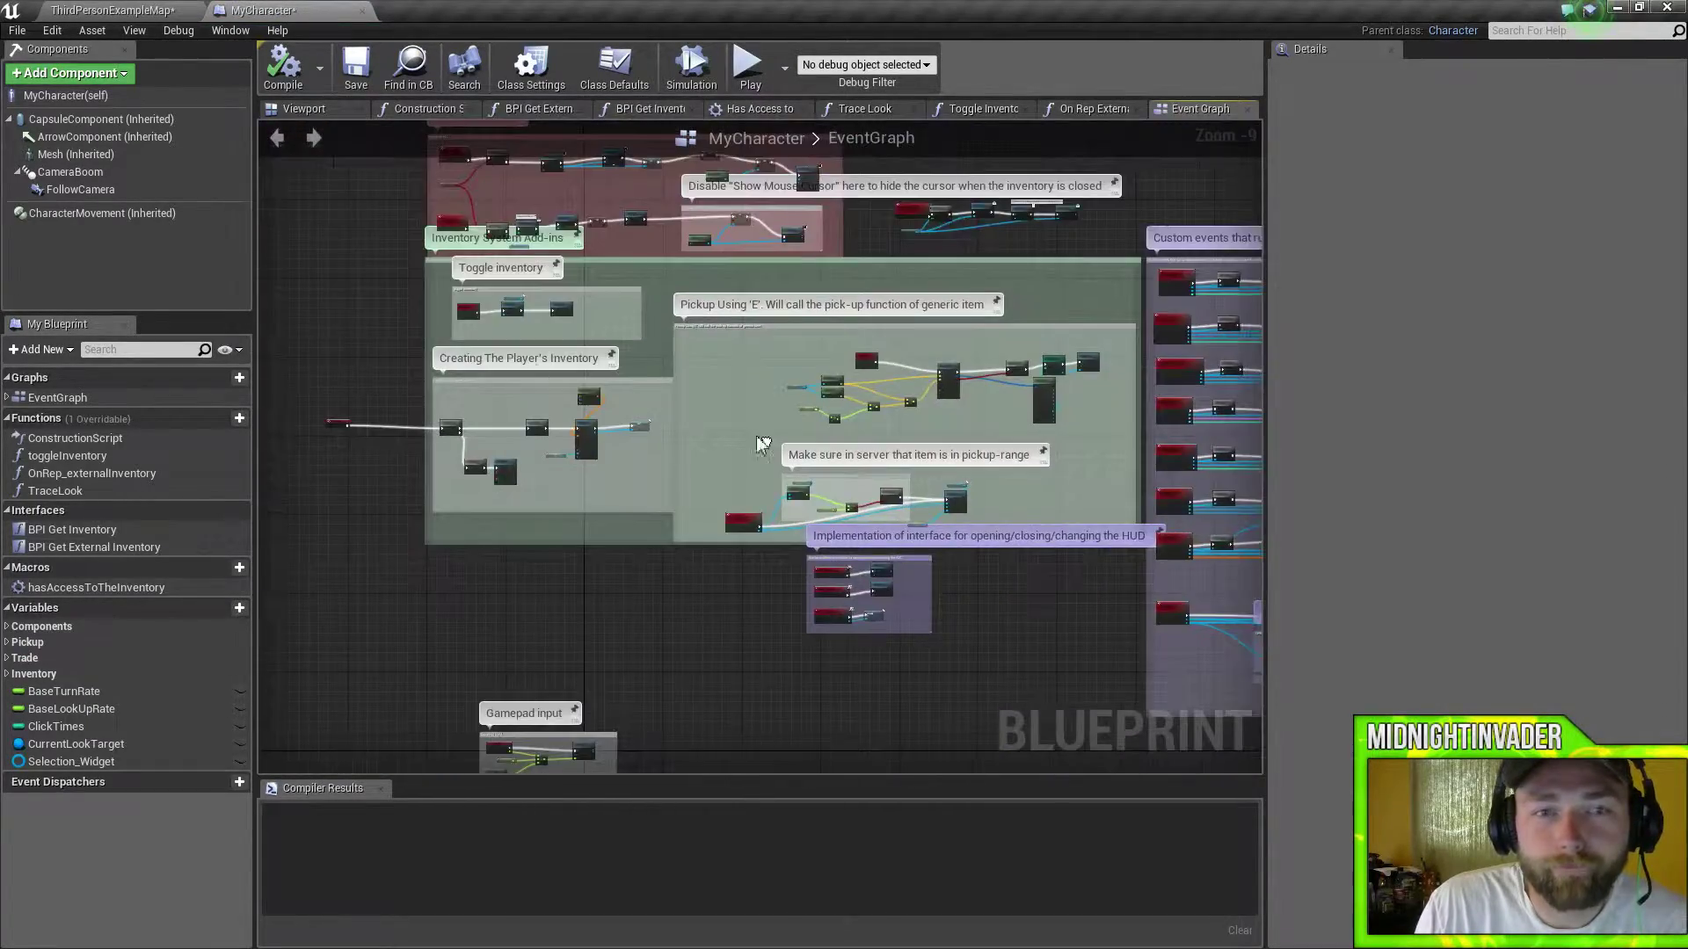
{"action": "left_click", "coordinate": [360, 12]}
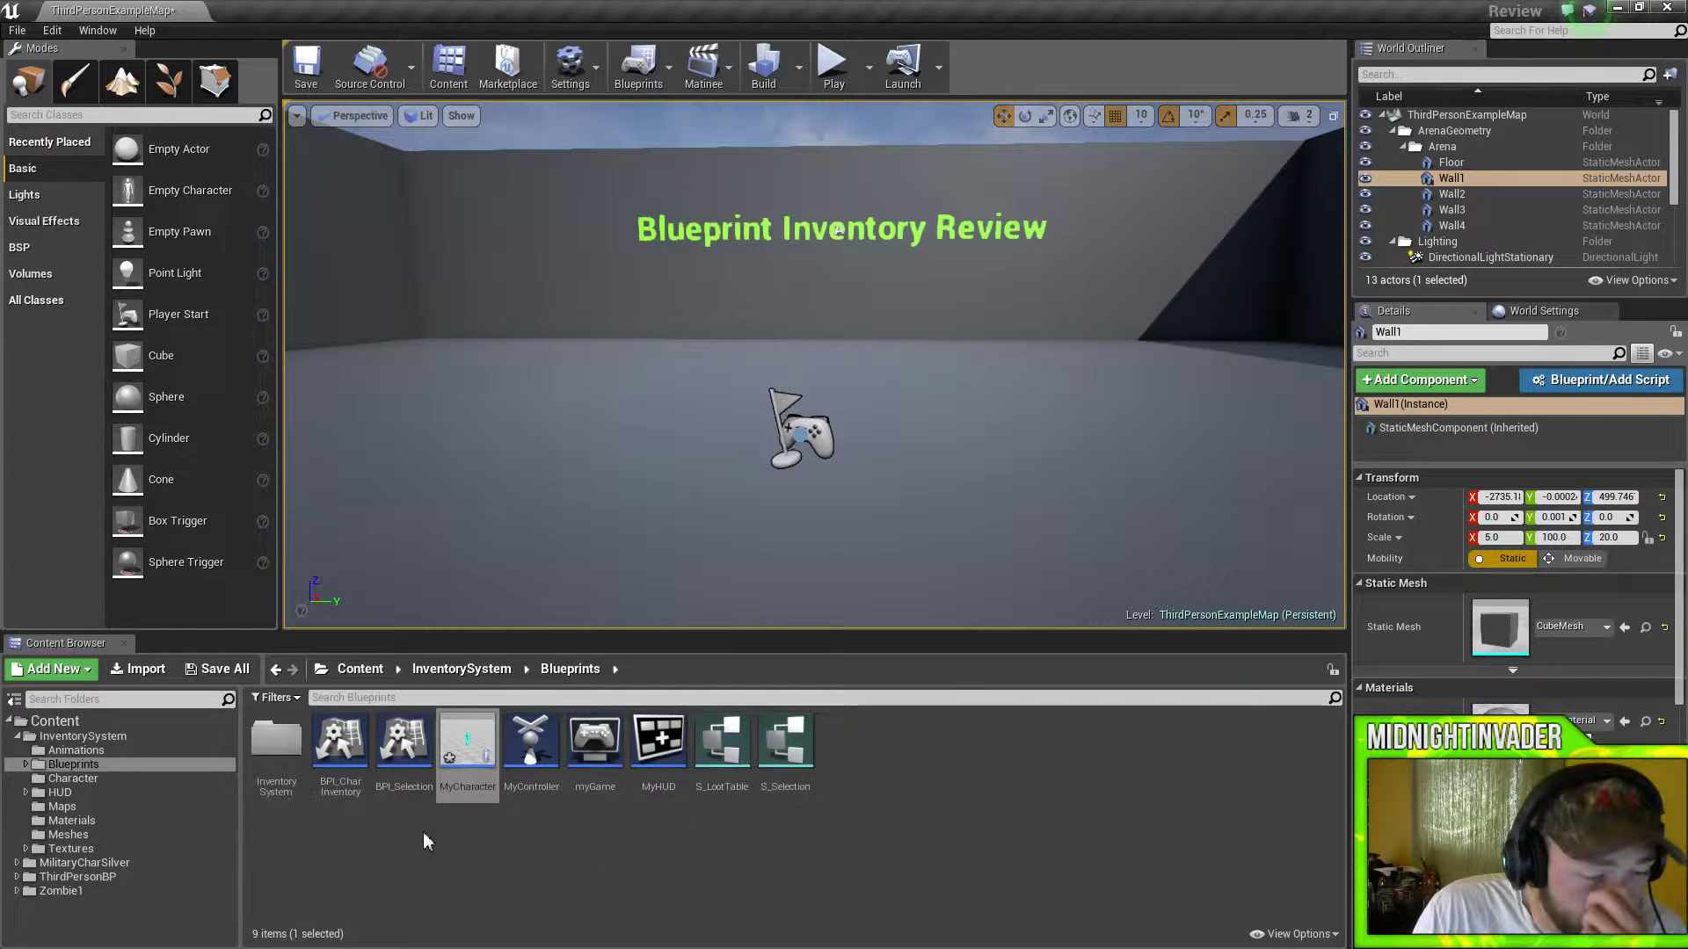
- Look through the Animations, Blueprints, nested InventorySystem and Character folders inside the InventorySystem content
{"action": "left_click", "coordinate": [25, 764]}
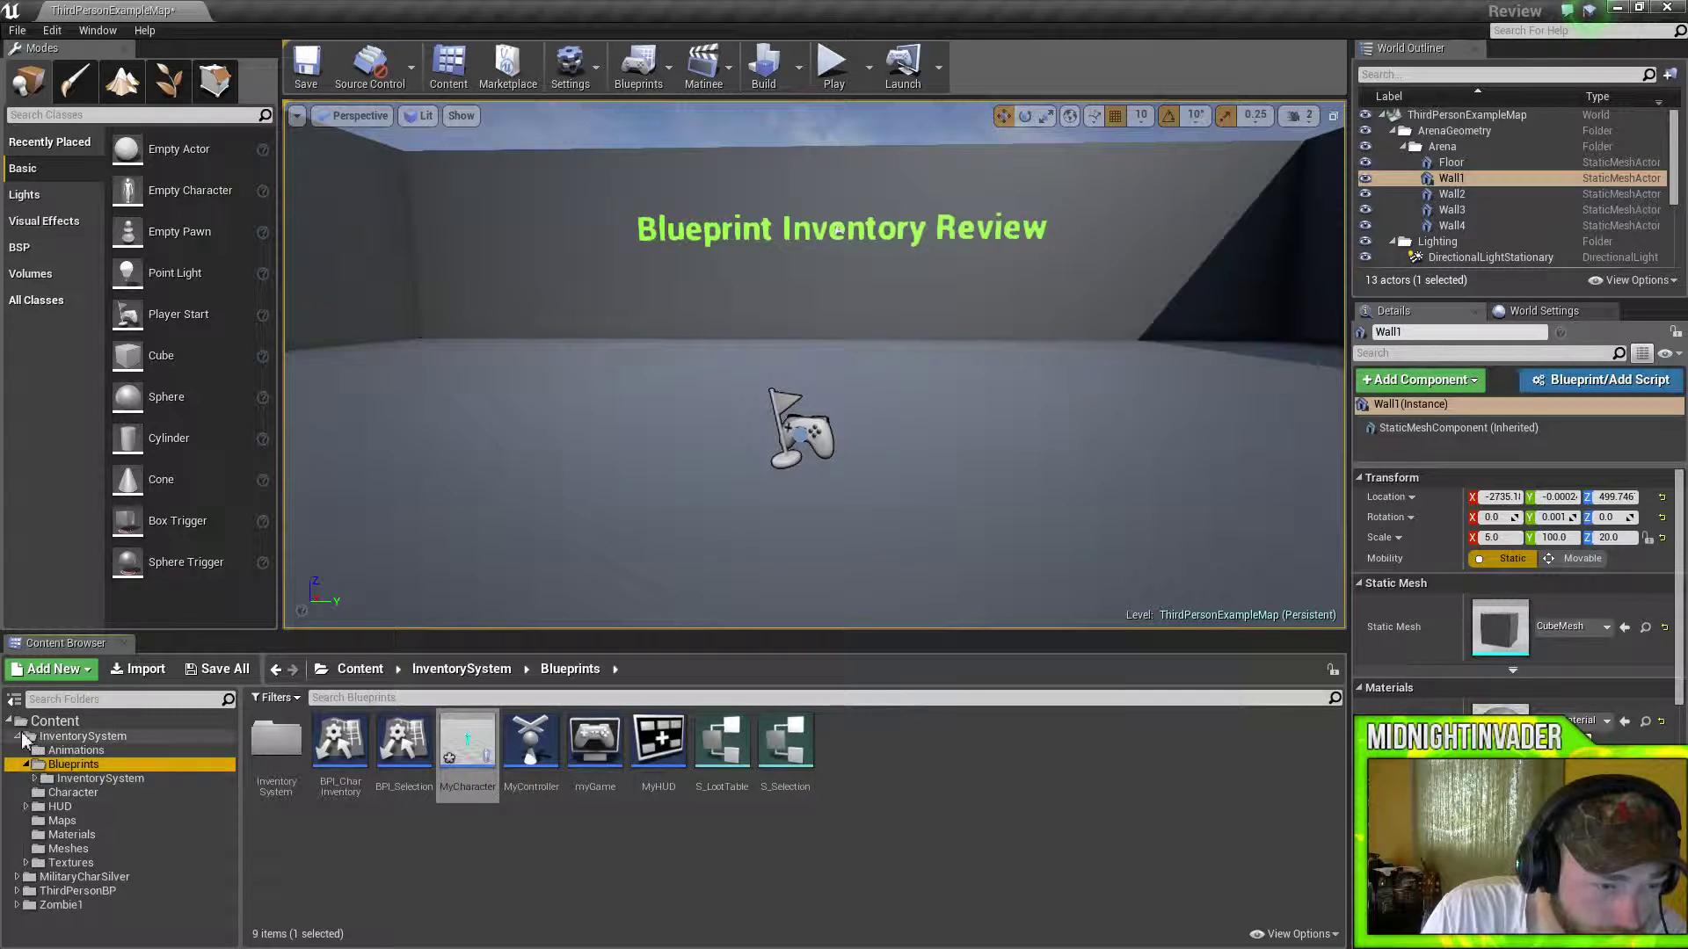
{"action": "left_click", "coordinate": [17, 736]}
{"action": "left_click", "coordinate": [53, 737]}
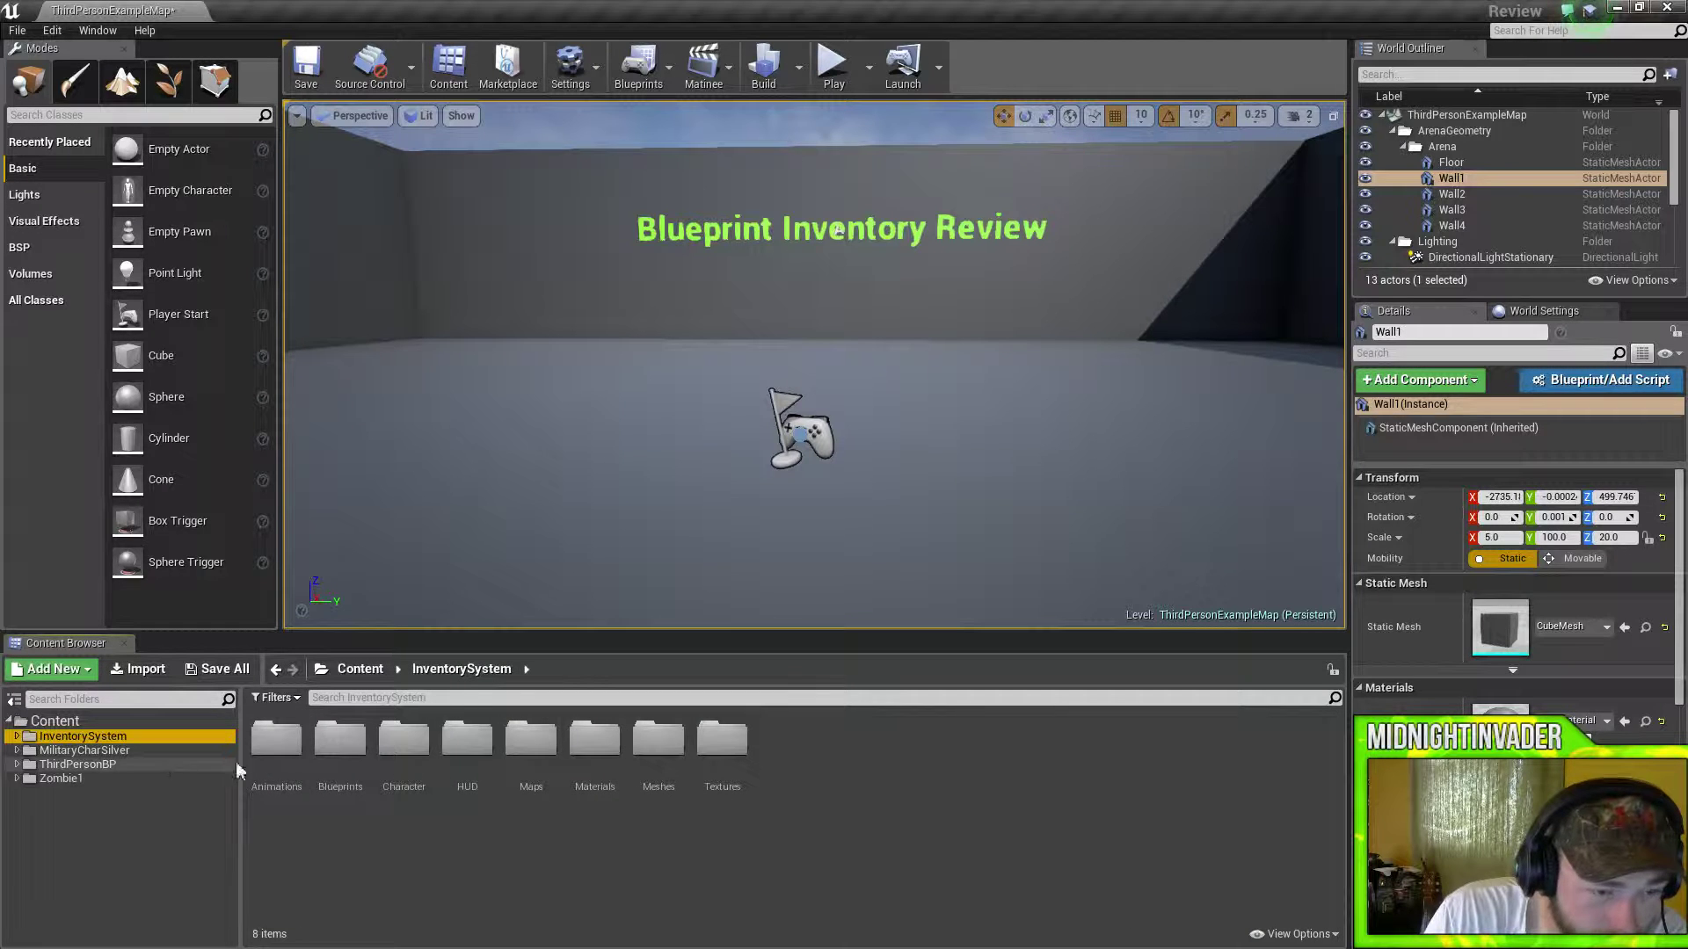
{"action": "double_click", "coordinate": [278, 743]}
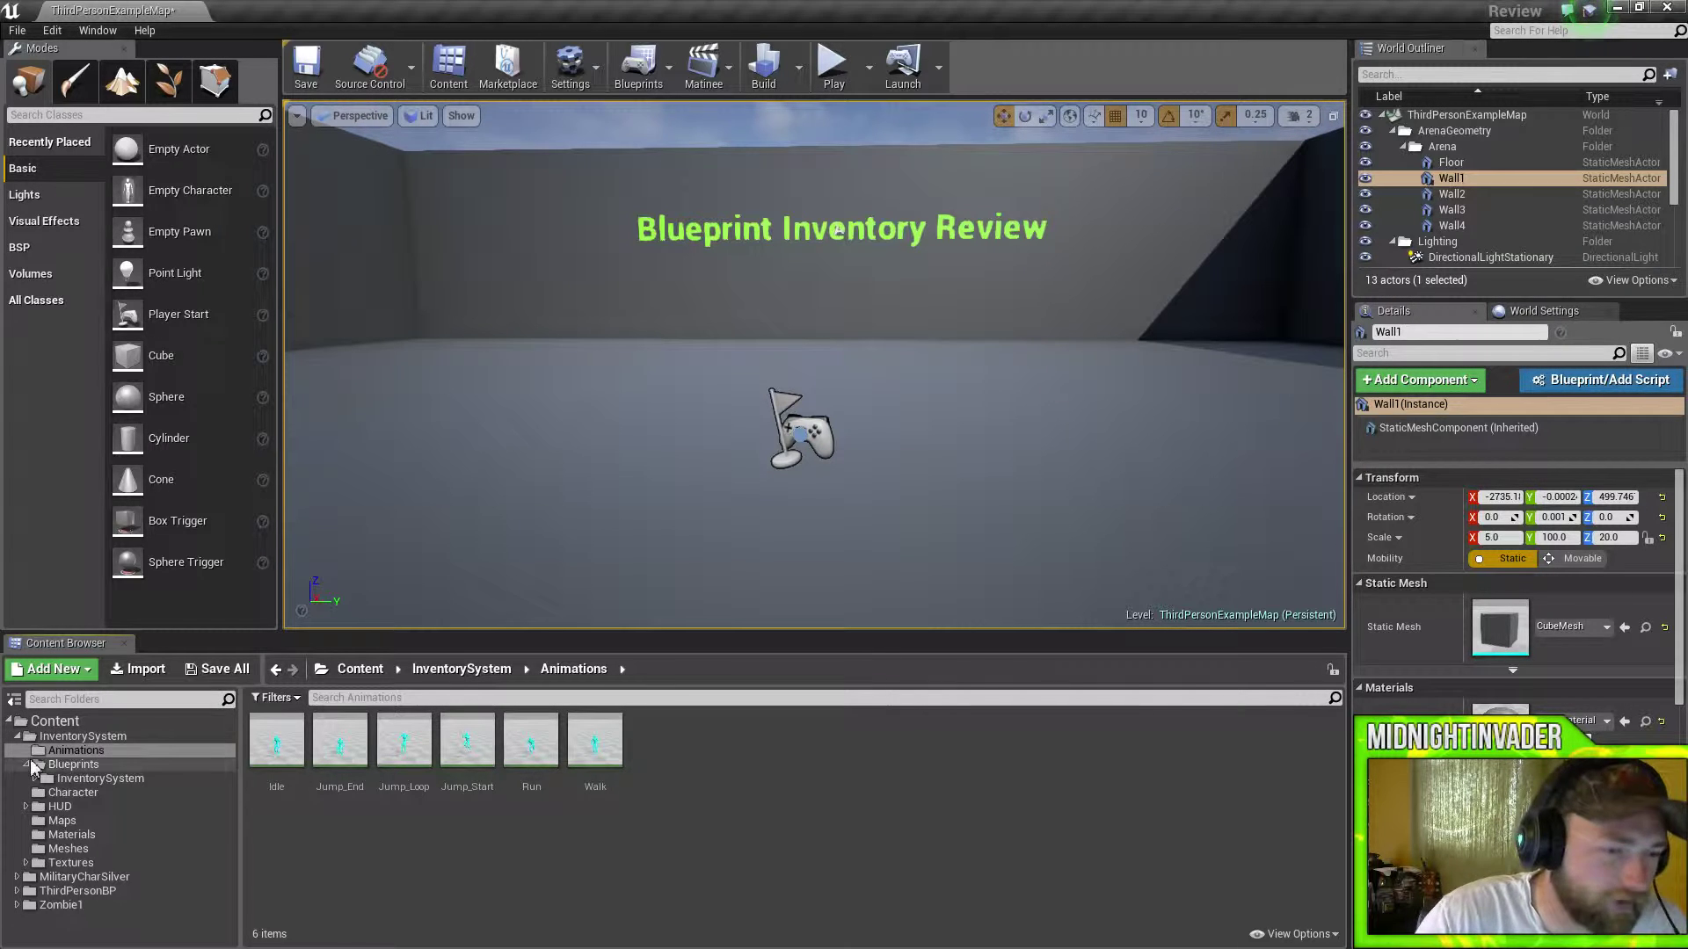
{"action": "left_click", "coordinate": [83, 765]}
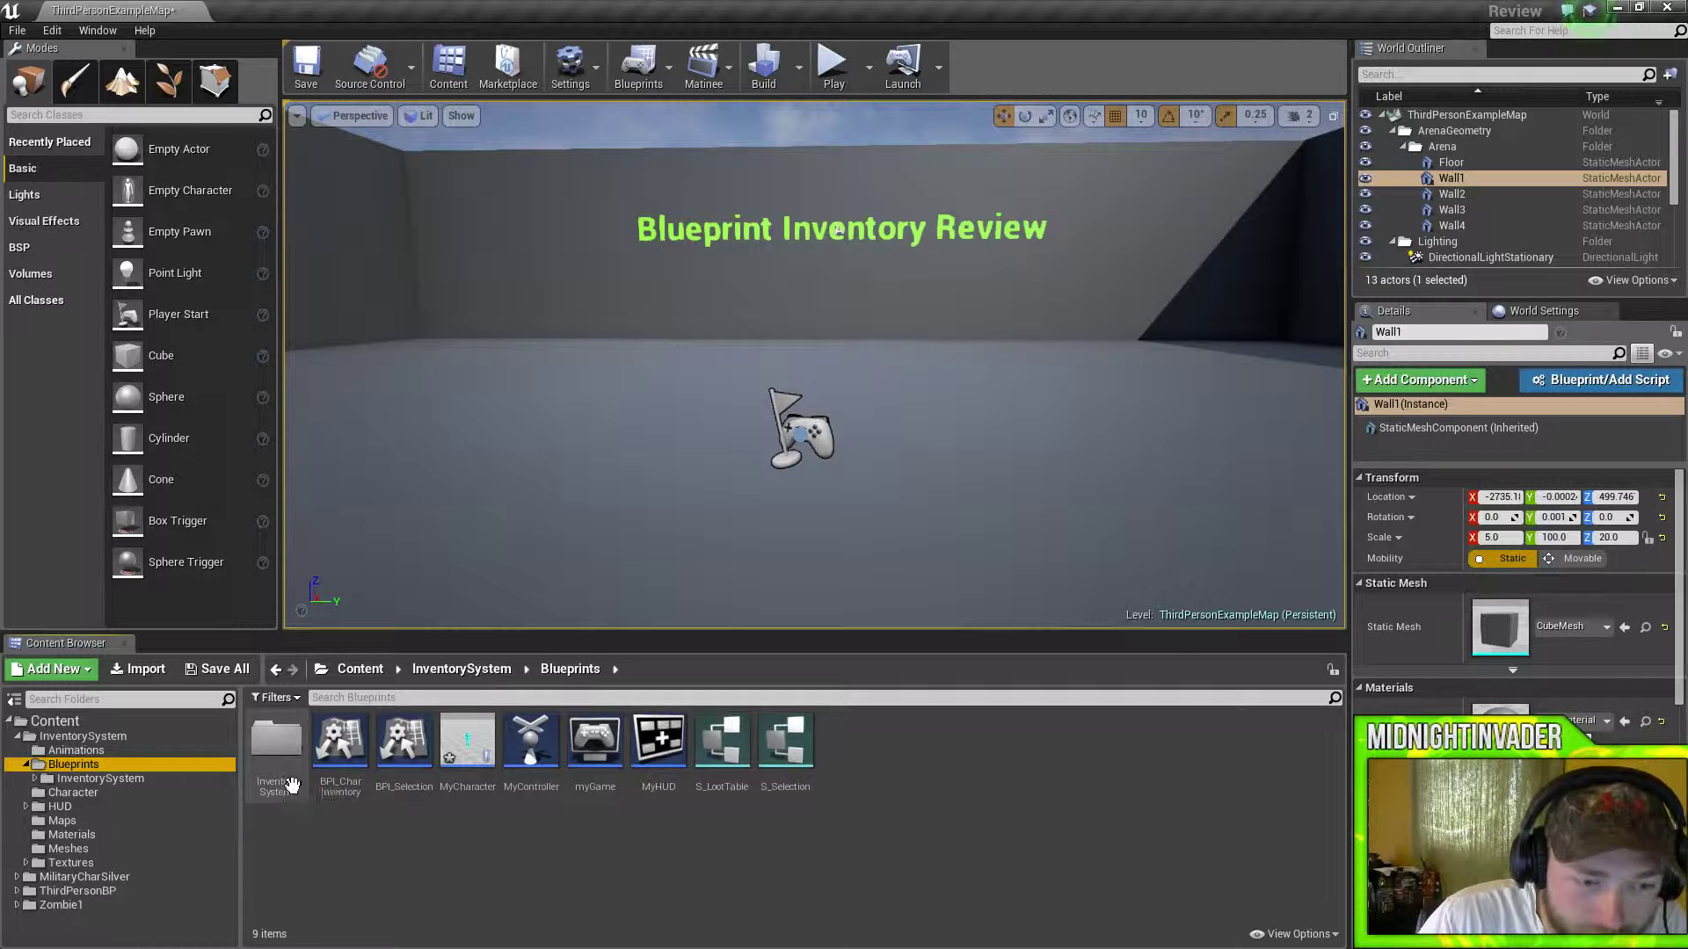
{"action": "left_click", "coordinate": [92, 779]}
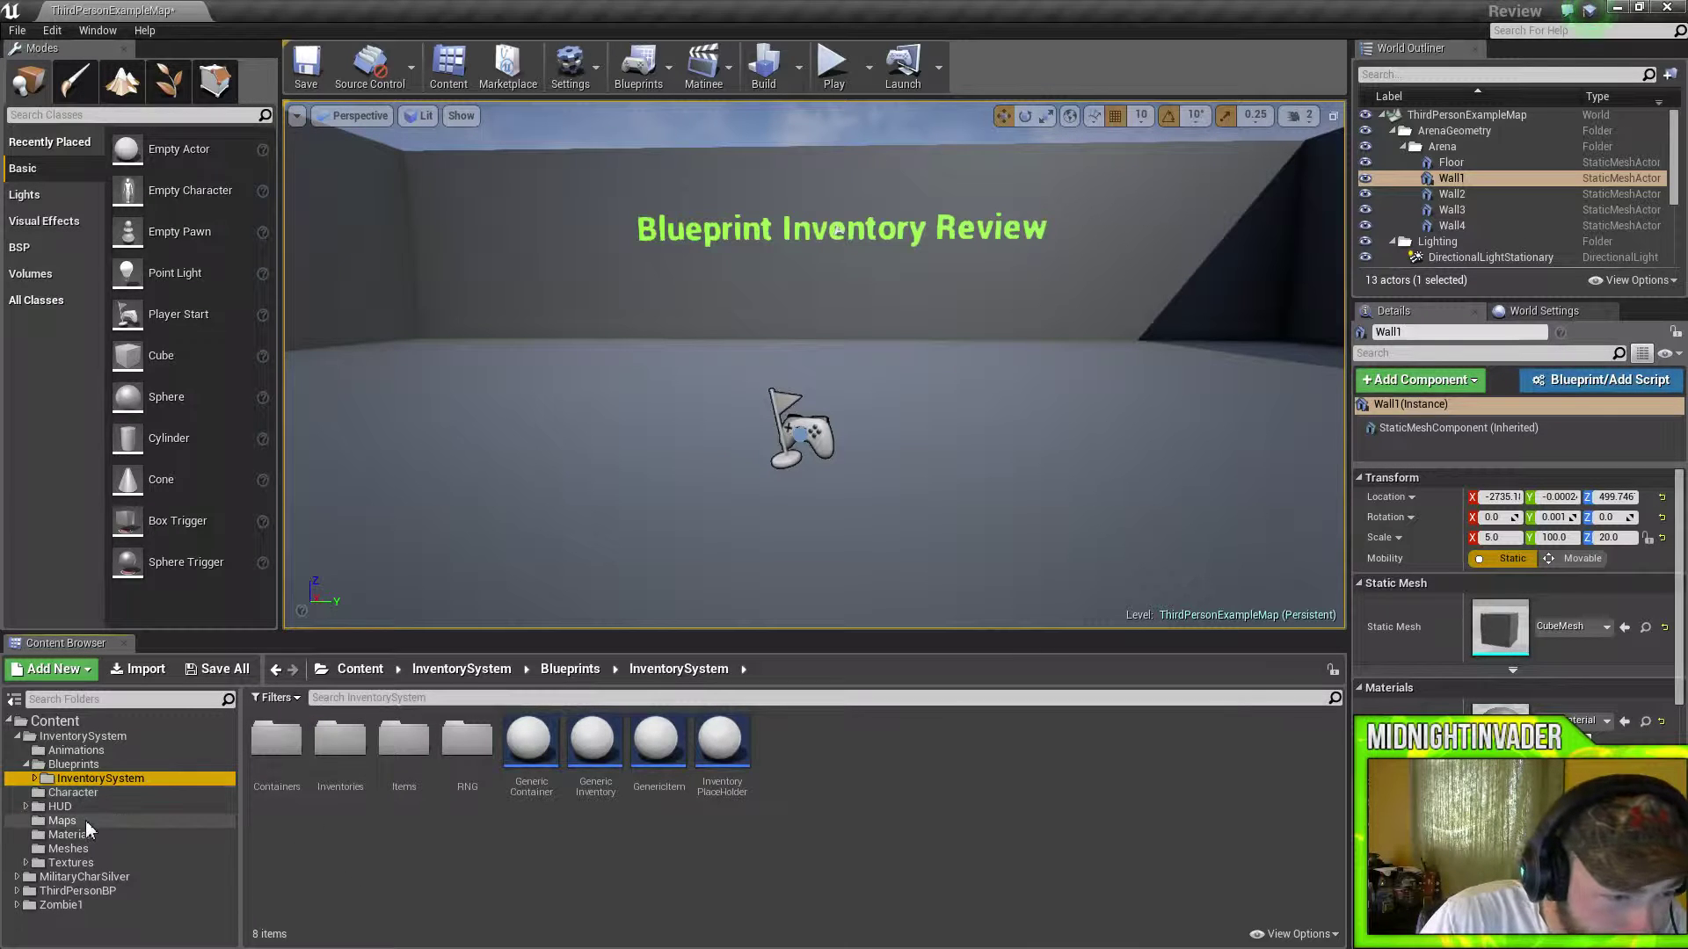
{"action": "left_click", "coordinate": [75, 793]}
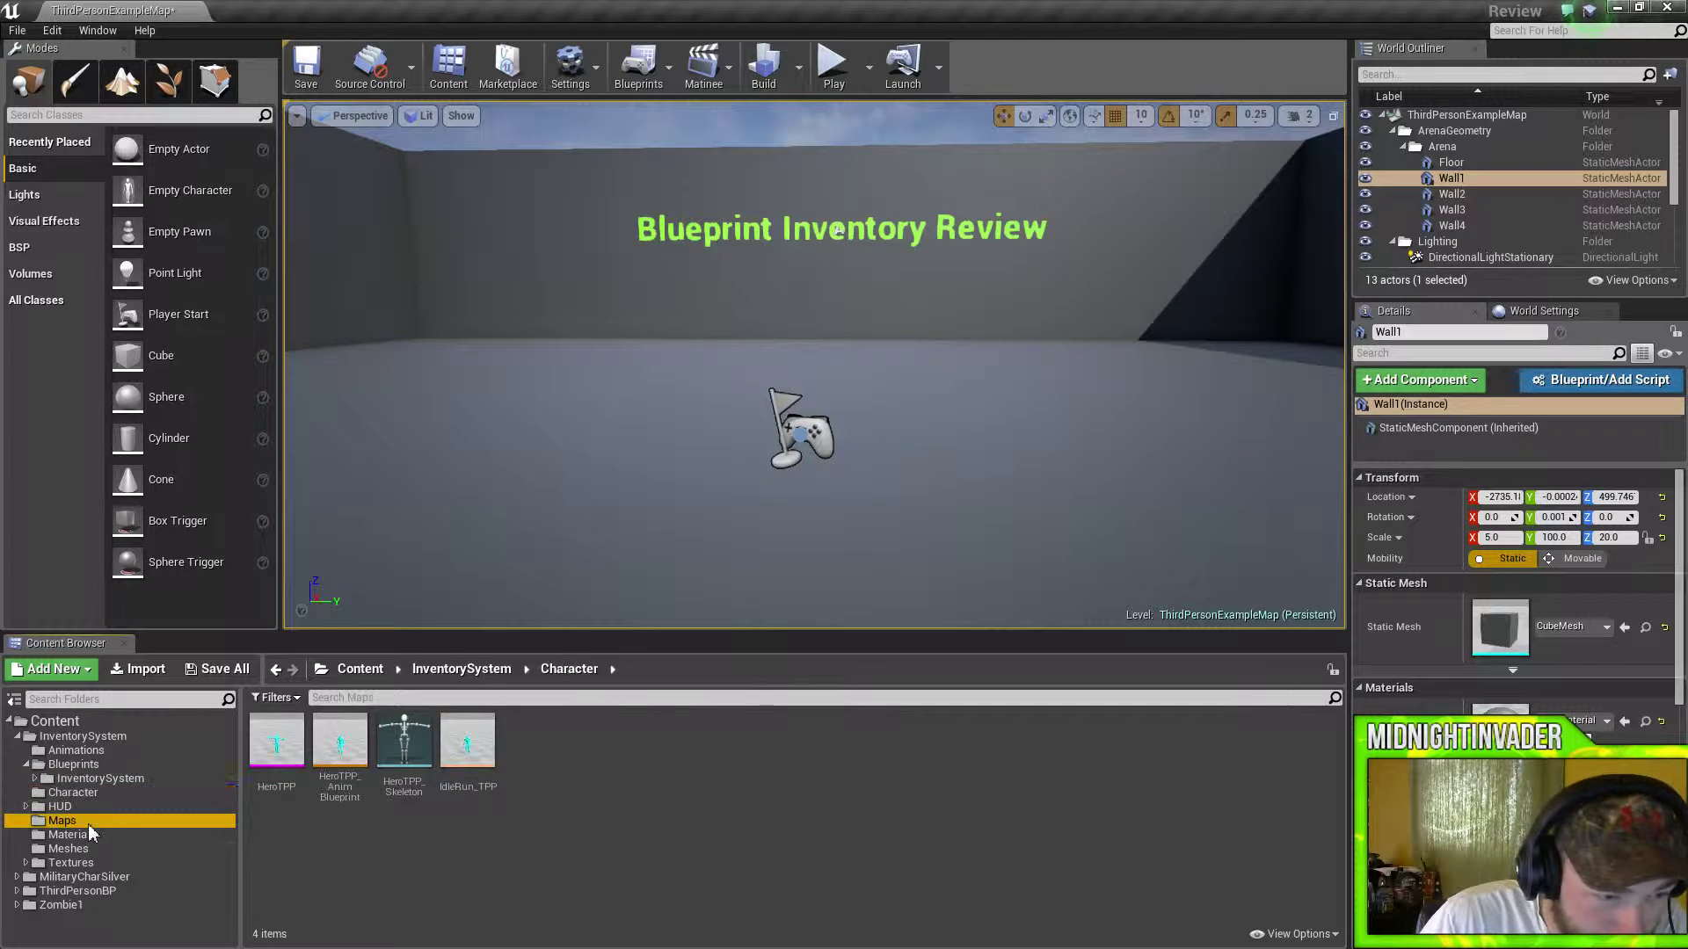
- Open the InventoryShowcase map from the Maps folder, saving the changes to MyCharacter and ThirdPersonExampleMap
{"action": "left_click", "coordinate": [61, 820]}
{"action": "left_click", "coordinate": [270, 773]}
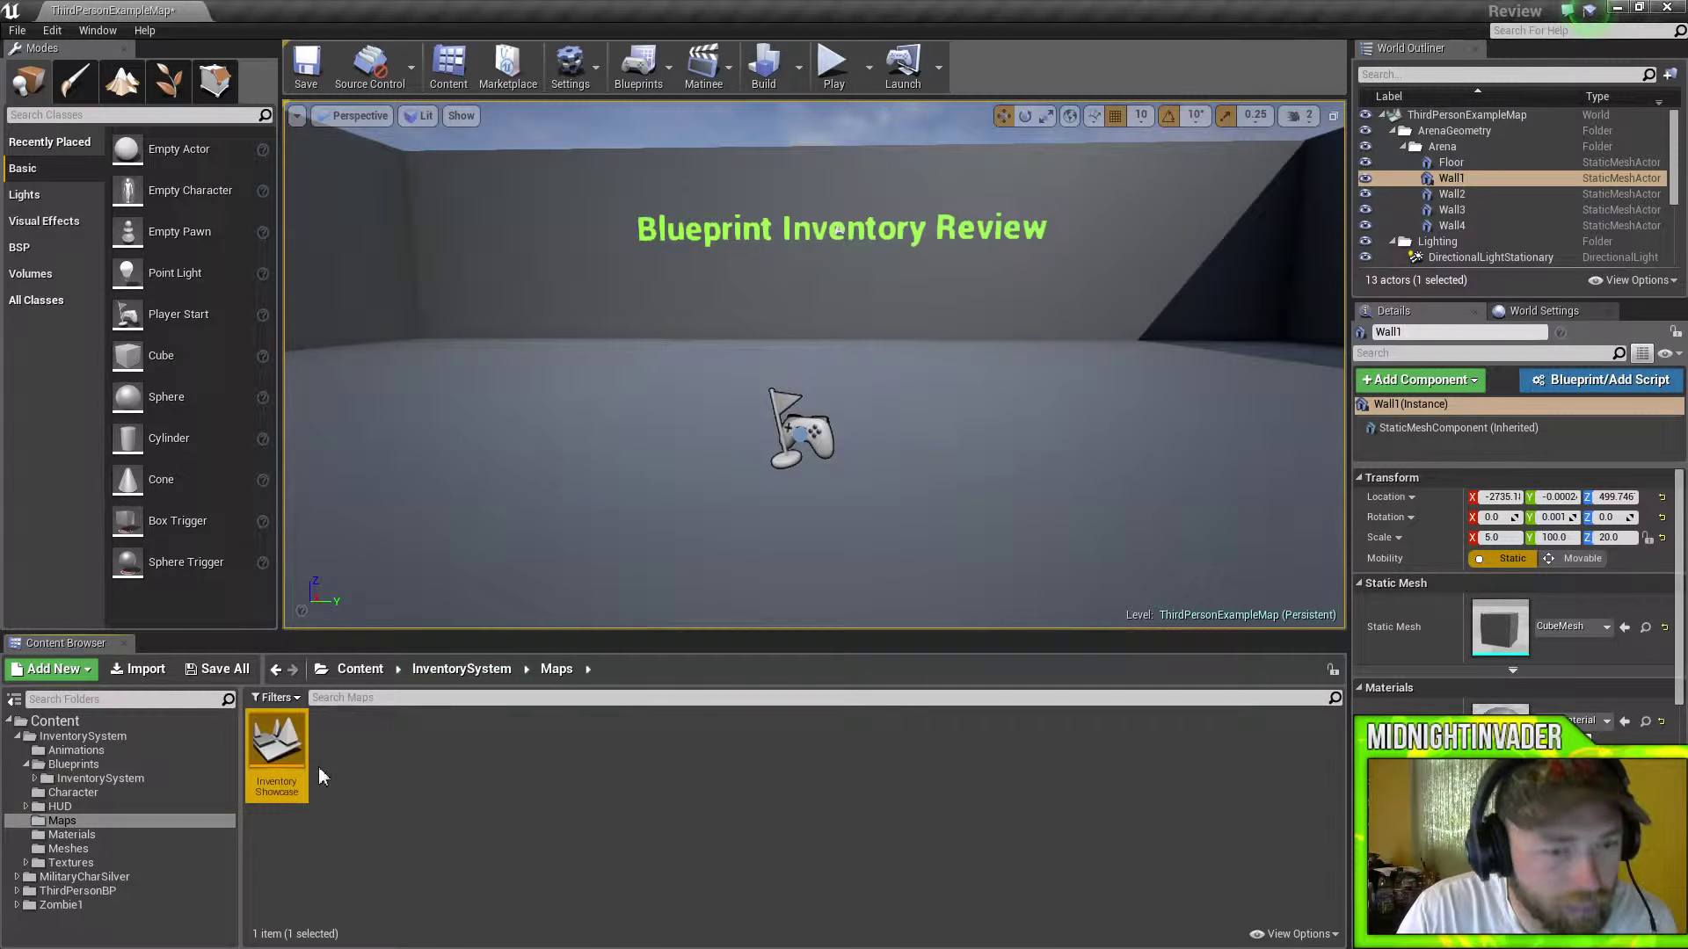
{"action": "double_click", "coordinate": [291, 764]}
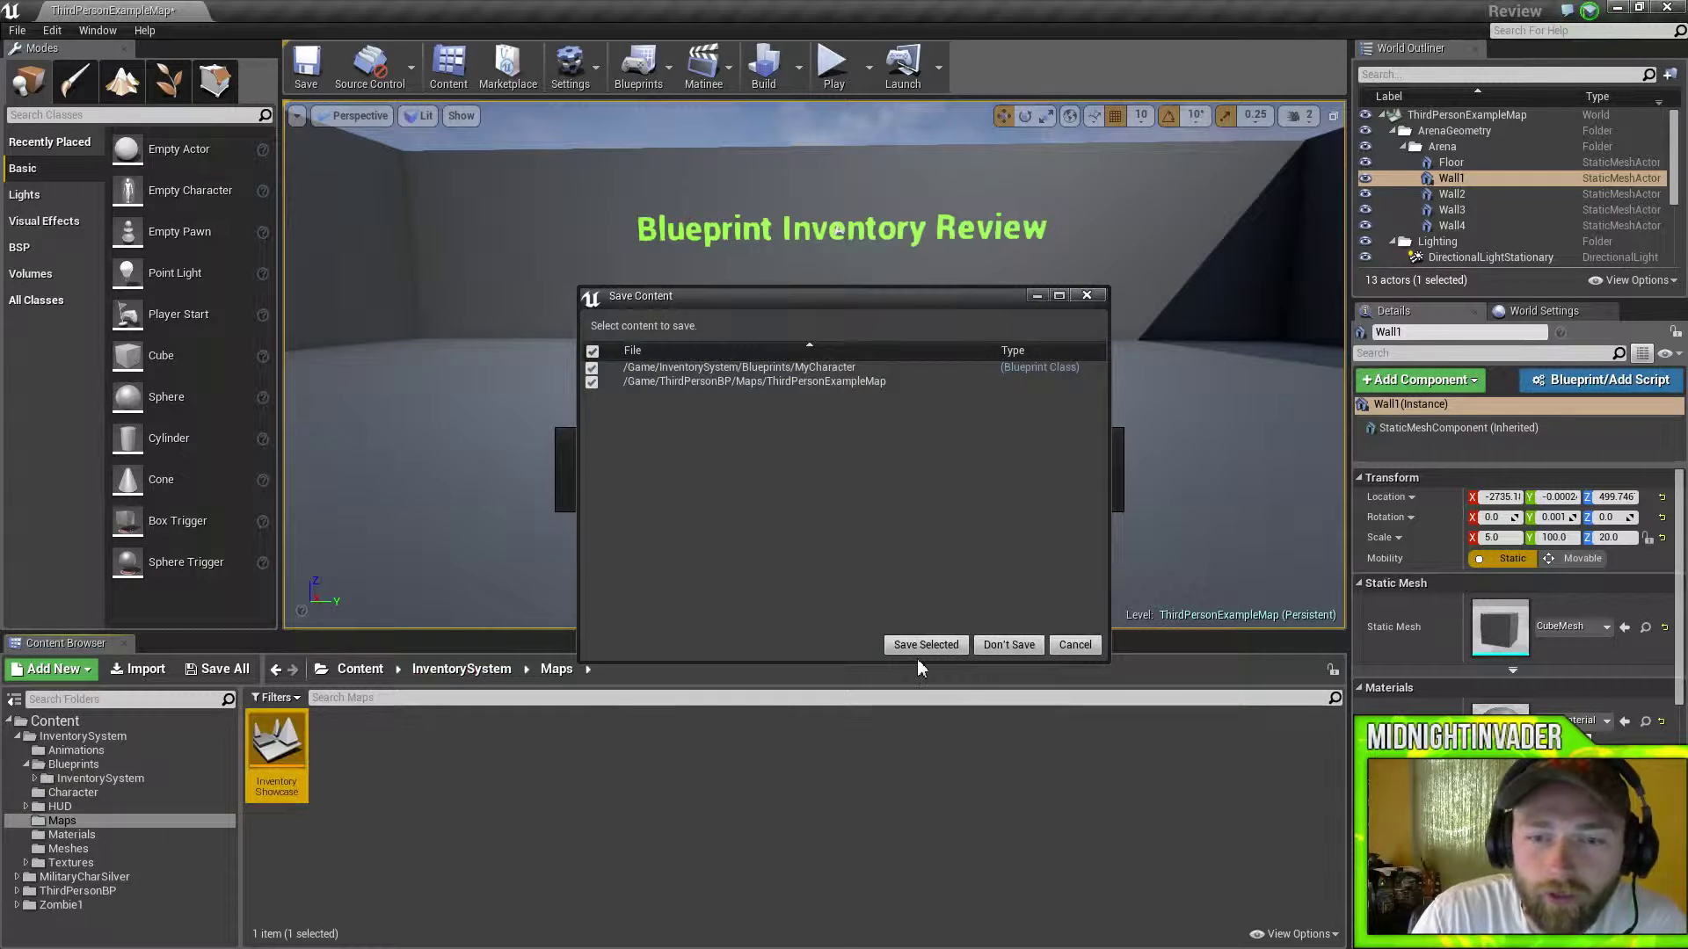
{"action": "left_click", "coordinate": [925, 647]}
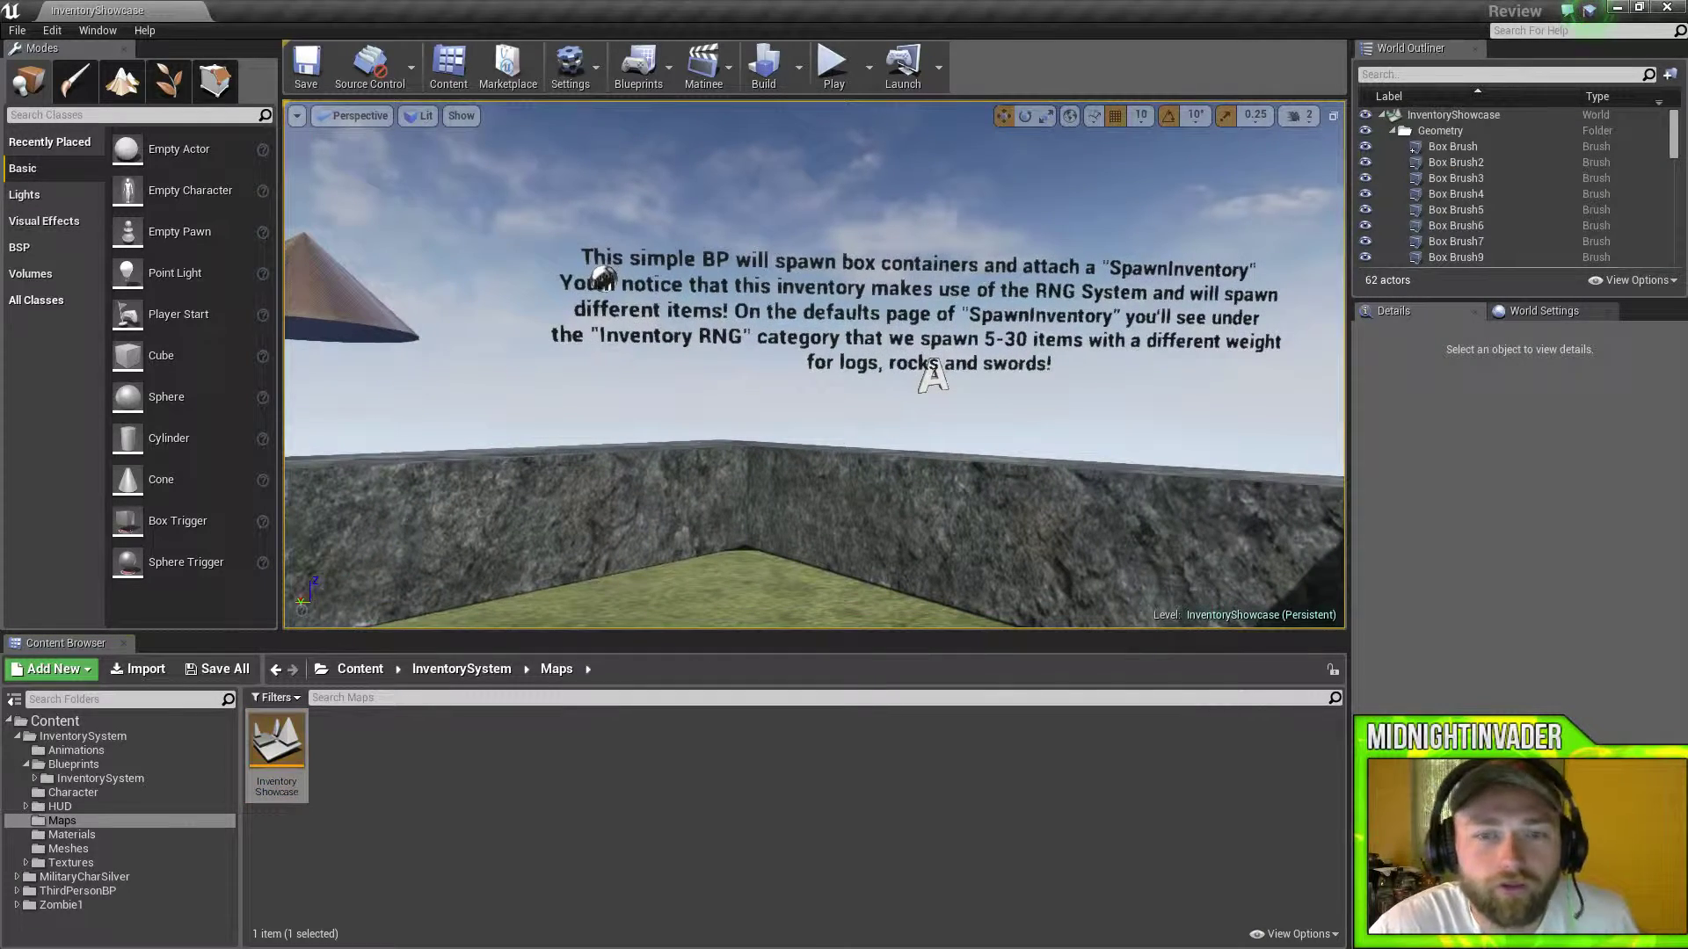
- Look around the showcase level and set the viewport camera speed to 5
{"action": "right_click_drag", "start_coordinate": [814, 365], "coordinate": [361, 378]}
{"action": "key", "text": "d"}
{"action": "key", "text": "d"}
{"action": "key", "text": "a"}
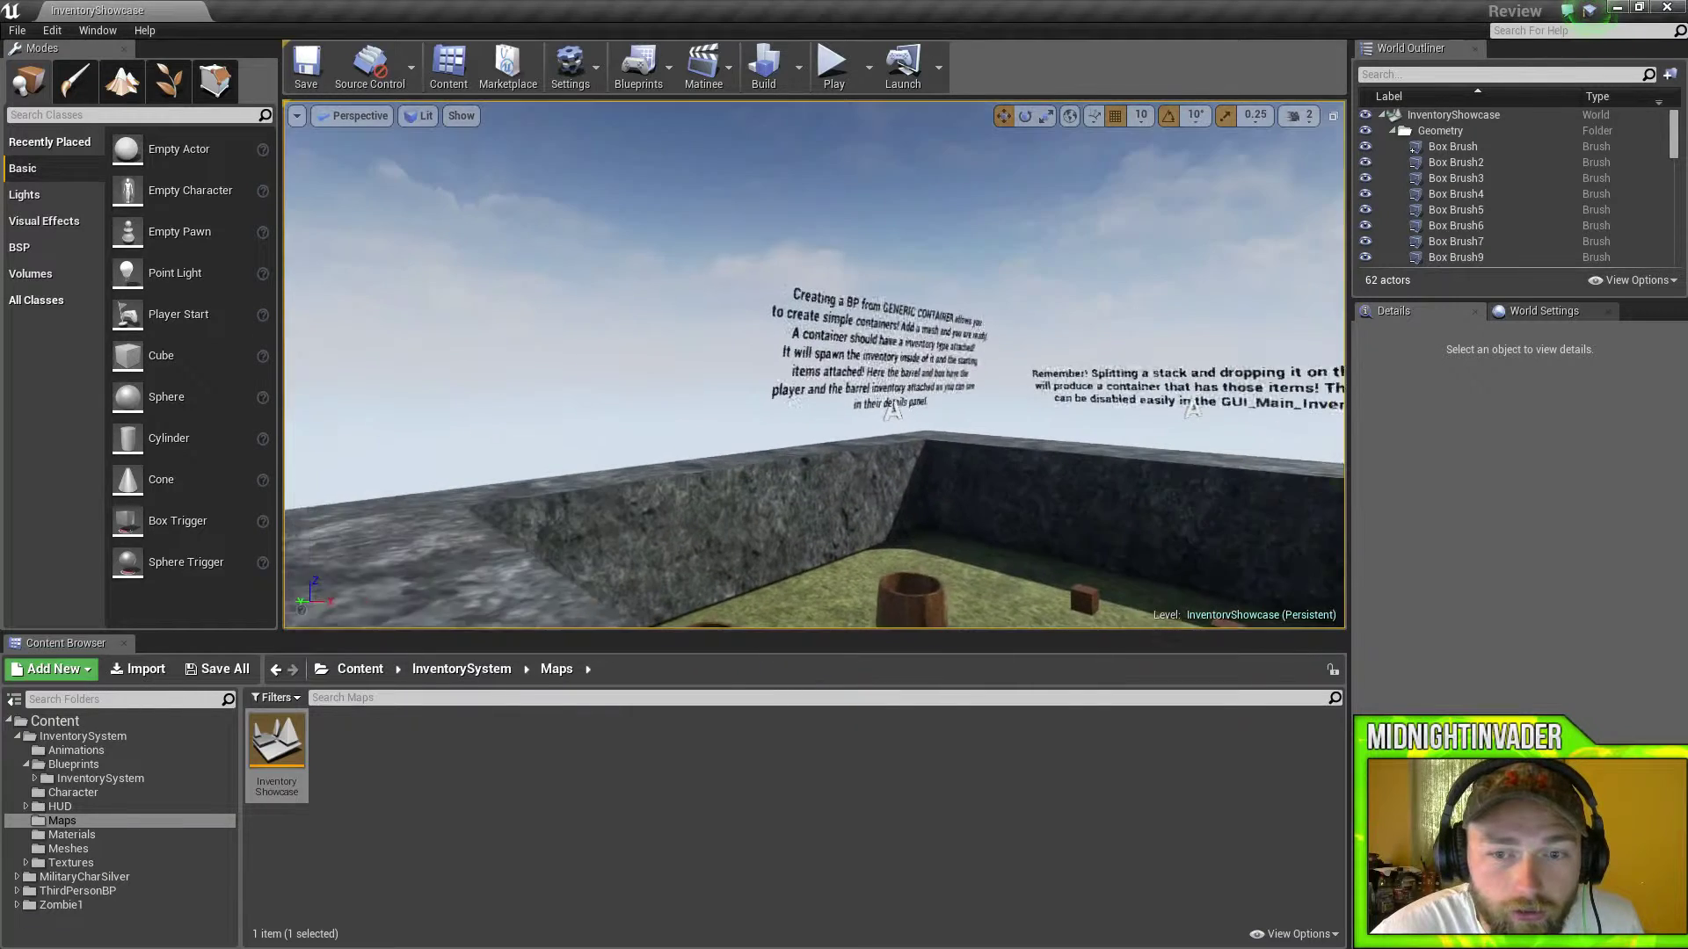
{"action": "left_click", "coordinate": [1300, 116]}
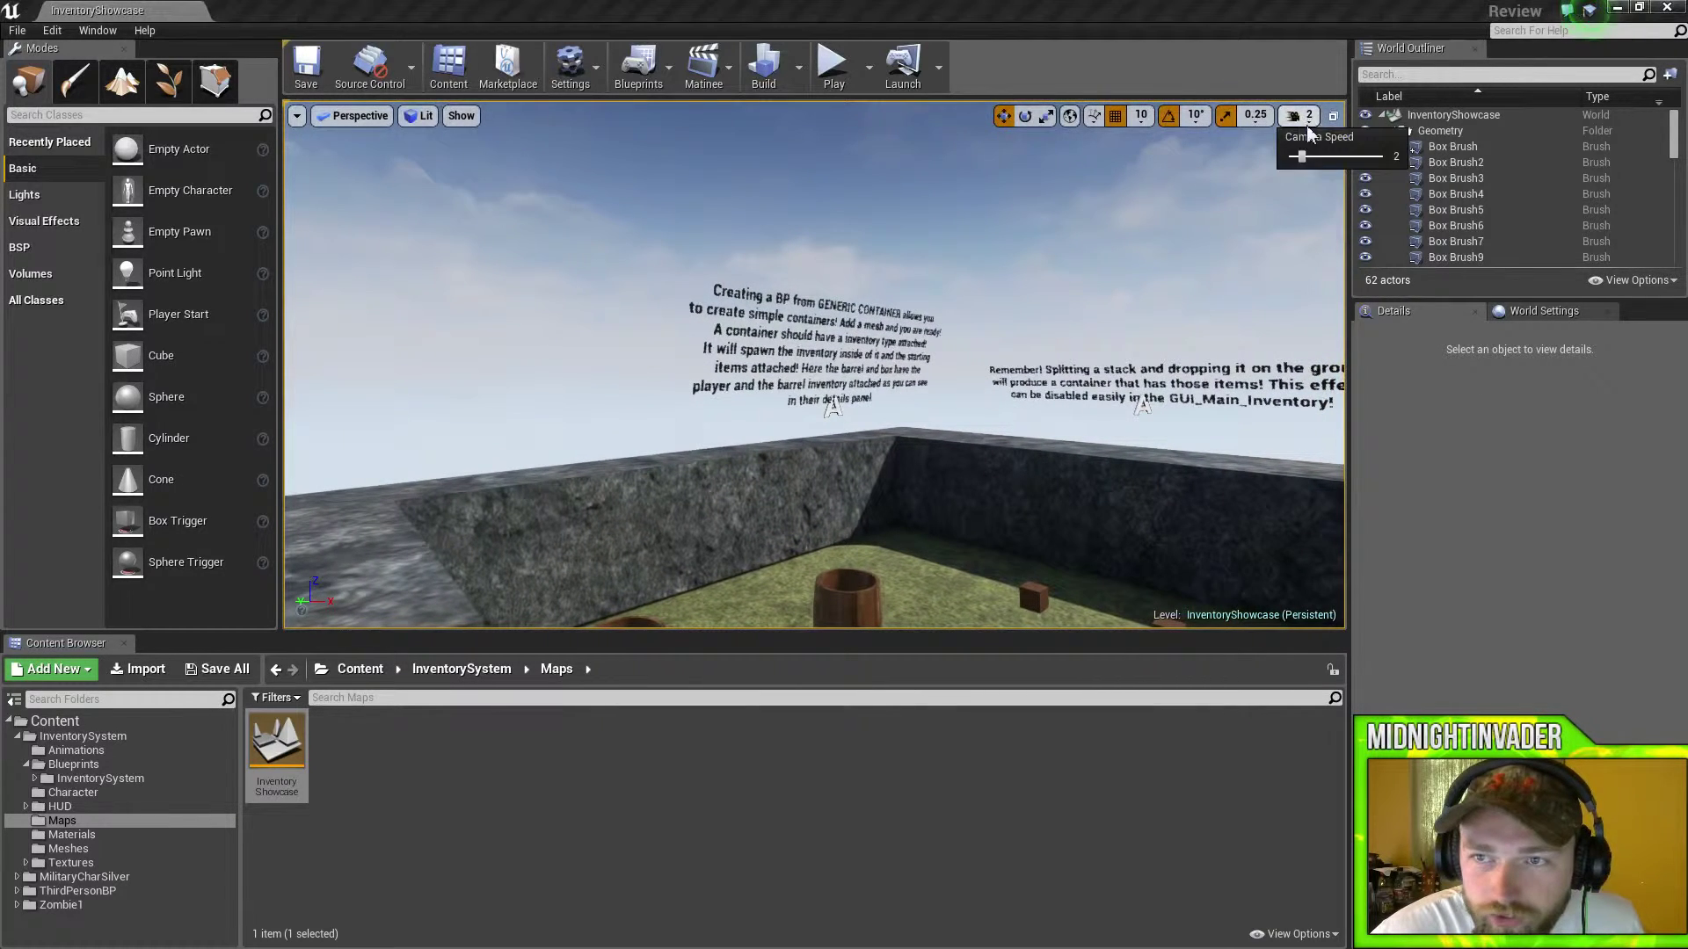
{"action": "left_click_drag", "start_coordinate": [1304, 157], "coordinate": [1345, 155]}
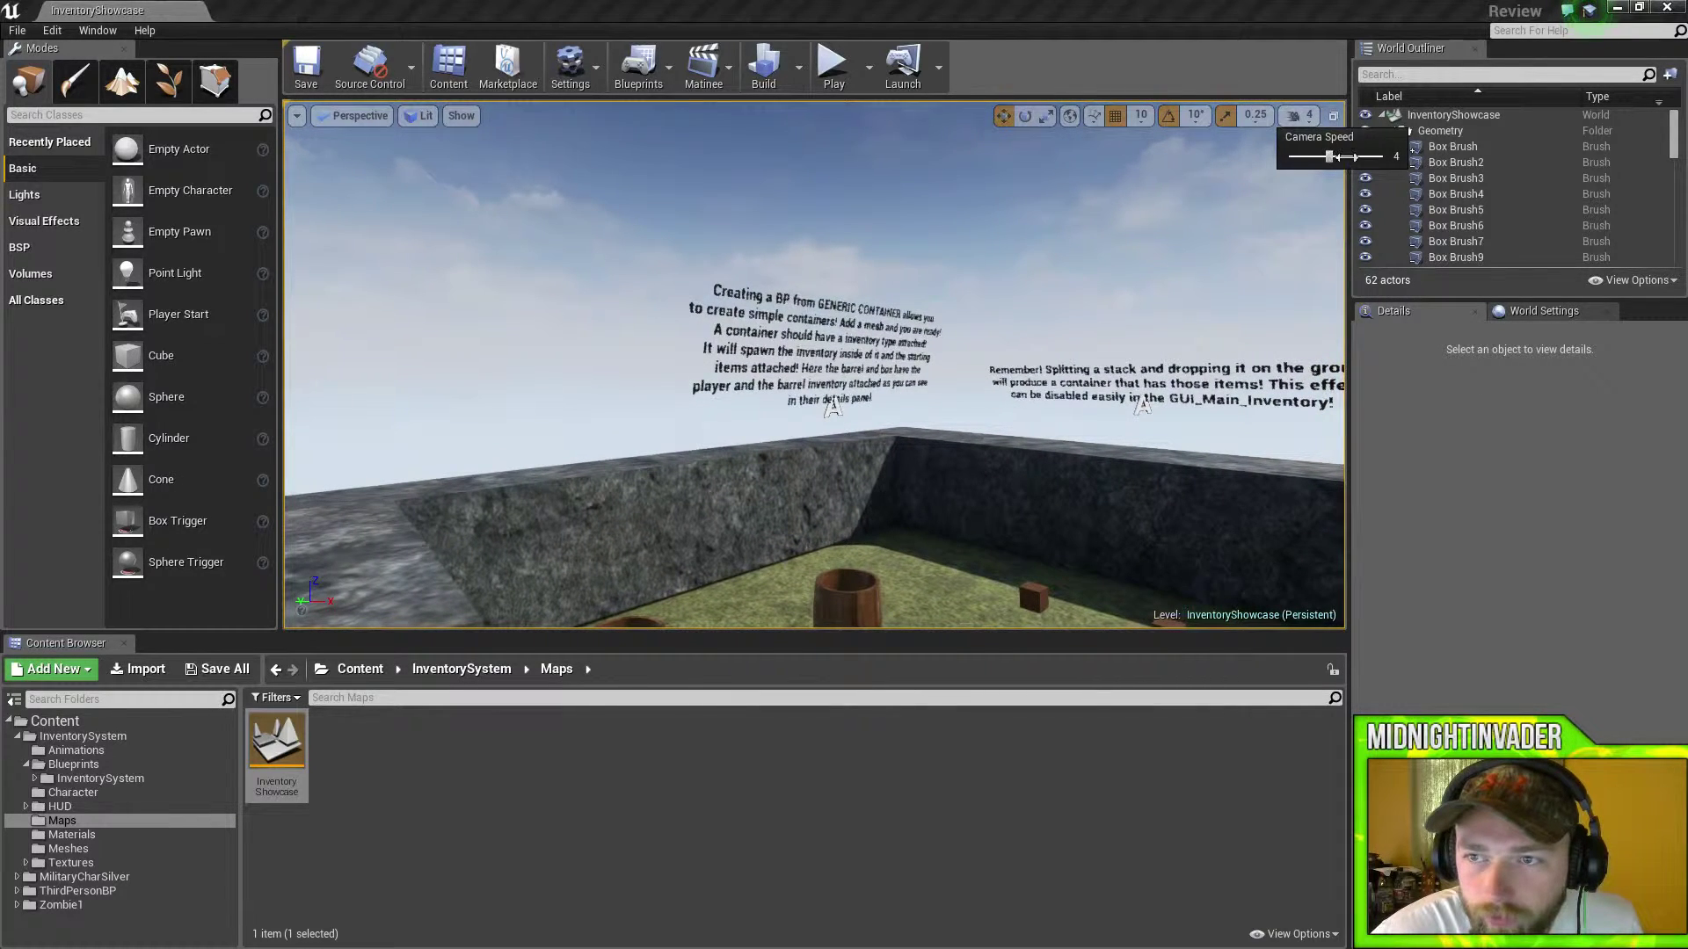
- Fly through the showcase level and read the notes on generic containers, stack splitting and generic inventories
{"action": "key", "text": "w"}
{"action": "right_click_drag", "start_coordinate": [1313, 186], "coordinate": [1214, 174]}
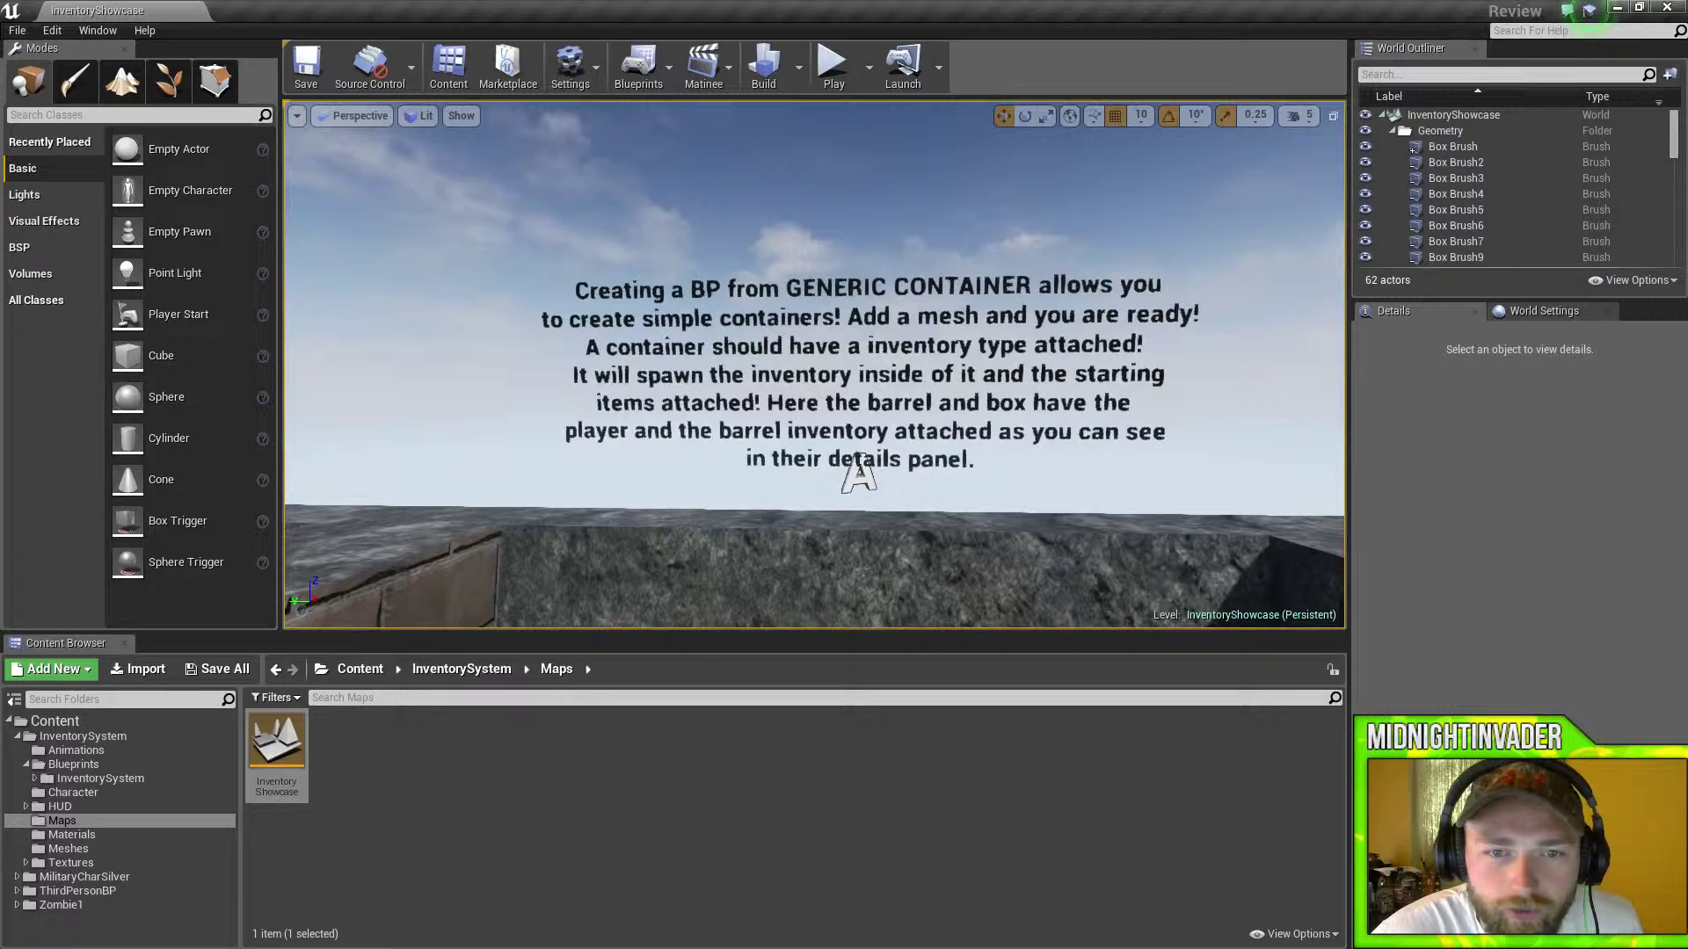
{"action": "mouse_move", "coordinate": [1291, 188]}
{"action": "right_mouse_down"}
{"action": "mouse_move", "coordinate": [1295, 353]}
{"action": "mouse_move", "coordinate": [1230, 228]}
{"action": "mouse_move", "coordinate": [1332, 216]}
{"action": "mouse_move", "coordinate": [1296, 195]}
{"action": "mouse_move", "coordinate": [1312, 194]}
{"action": "right_mouse_up"}
{"action": "key", "text": "s"}
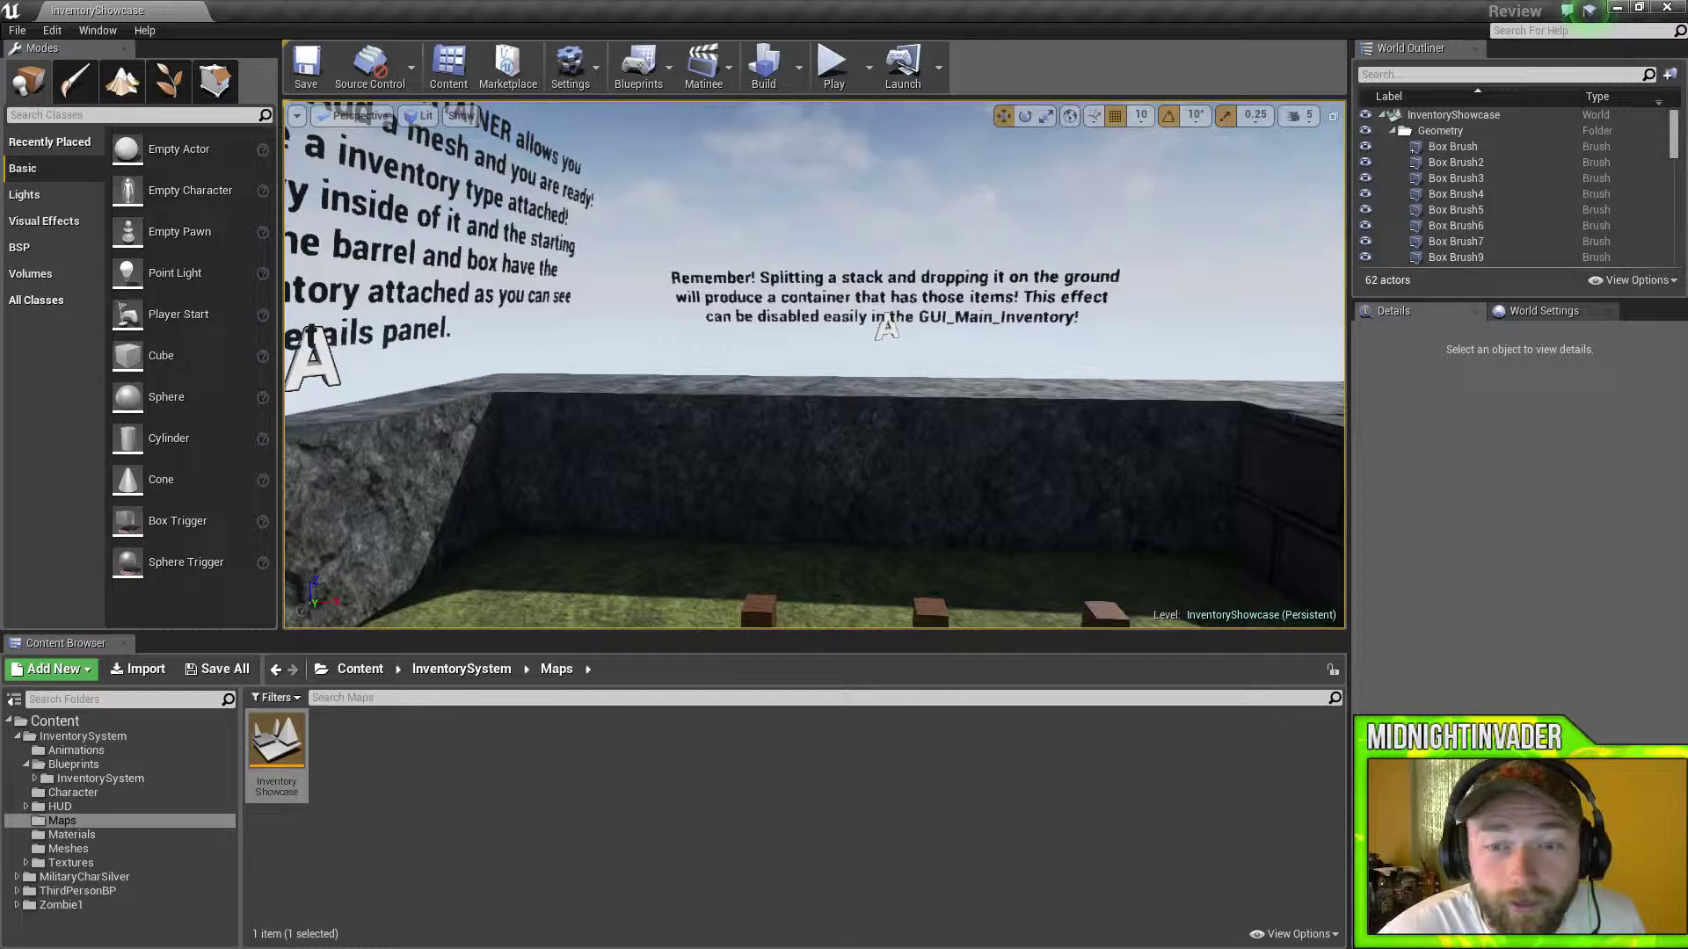
{"action": "key", "text": "d"}
{"action": "right_click_drag", "start_coordinate": [1312, 193], "coordinate": [1272, 200]}
{"action": "key", "text": "d"}
{"action": "key", "text": "a"}
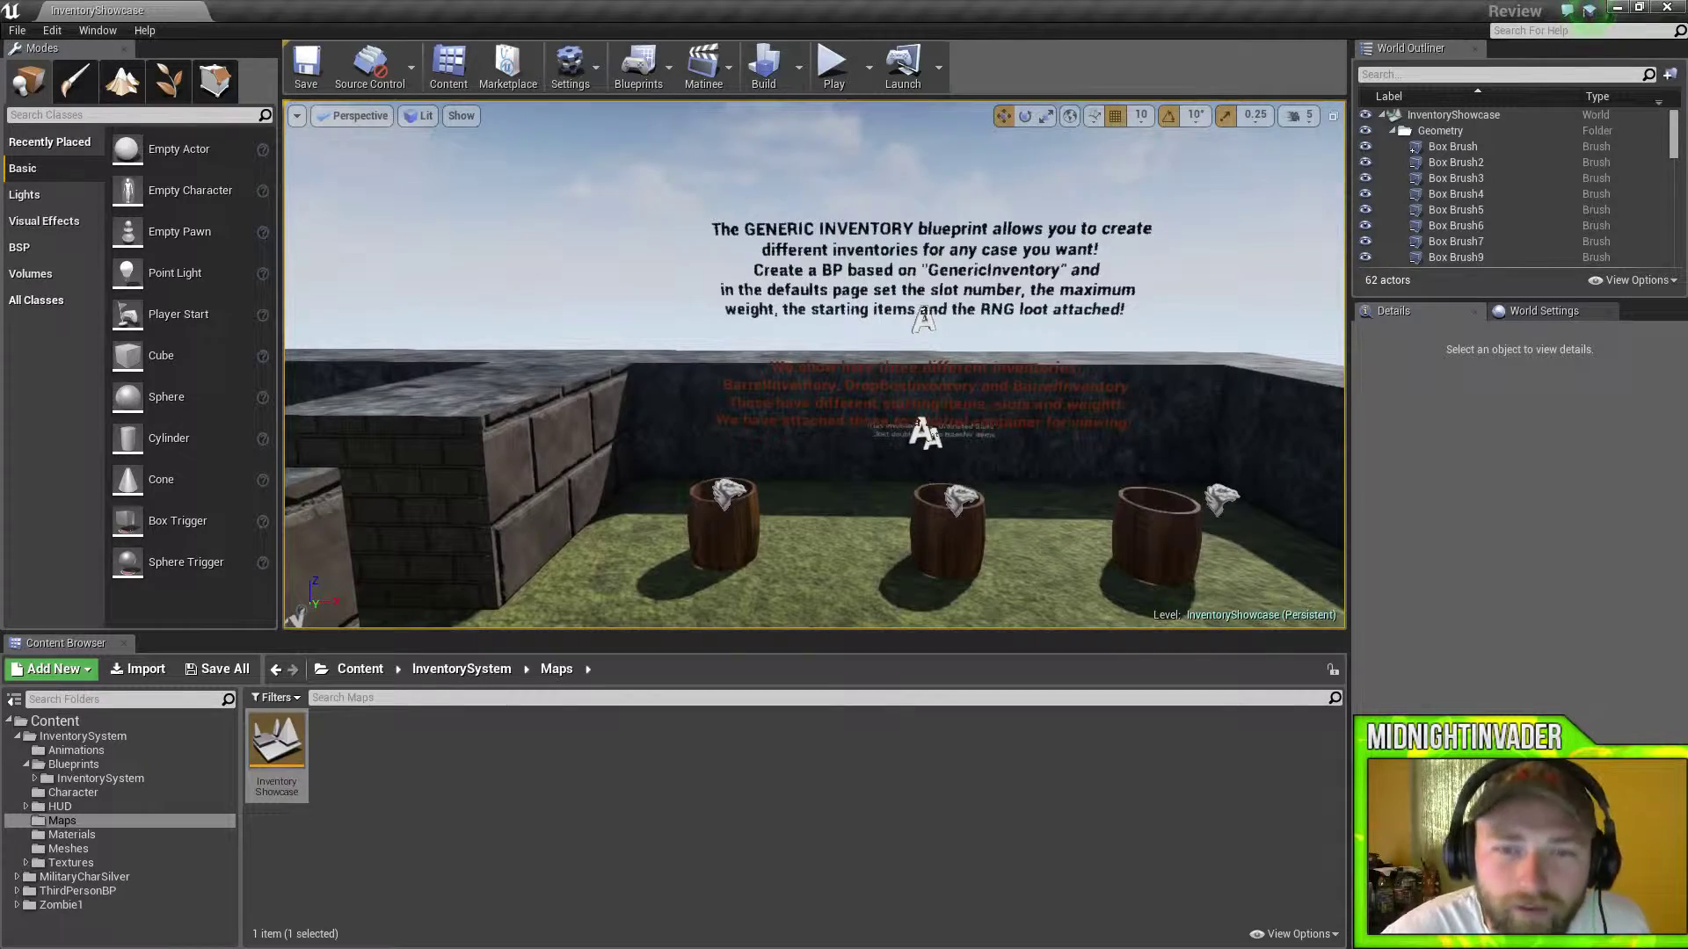
- Read the notes on transferring items and on opening and picking up, plus the Welcome text about generic items
{"action": "key", "text": "a"}
{"action": "right_click_drag", "start_coordinate": [1272, 199], "coordinate": [1484, 204]}
{"action": "right_click_drag", "start_coordinate": [1272, 200], "coordinate": [1272, 202]}
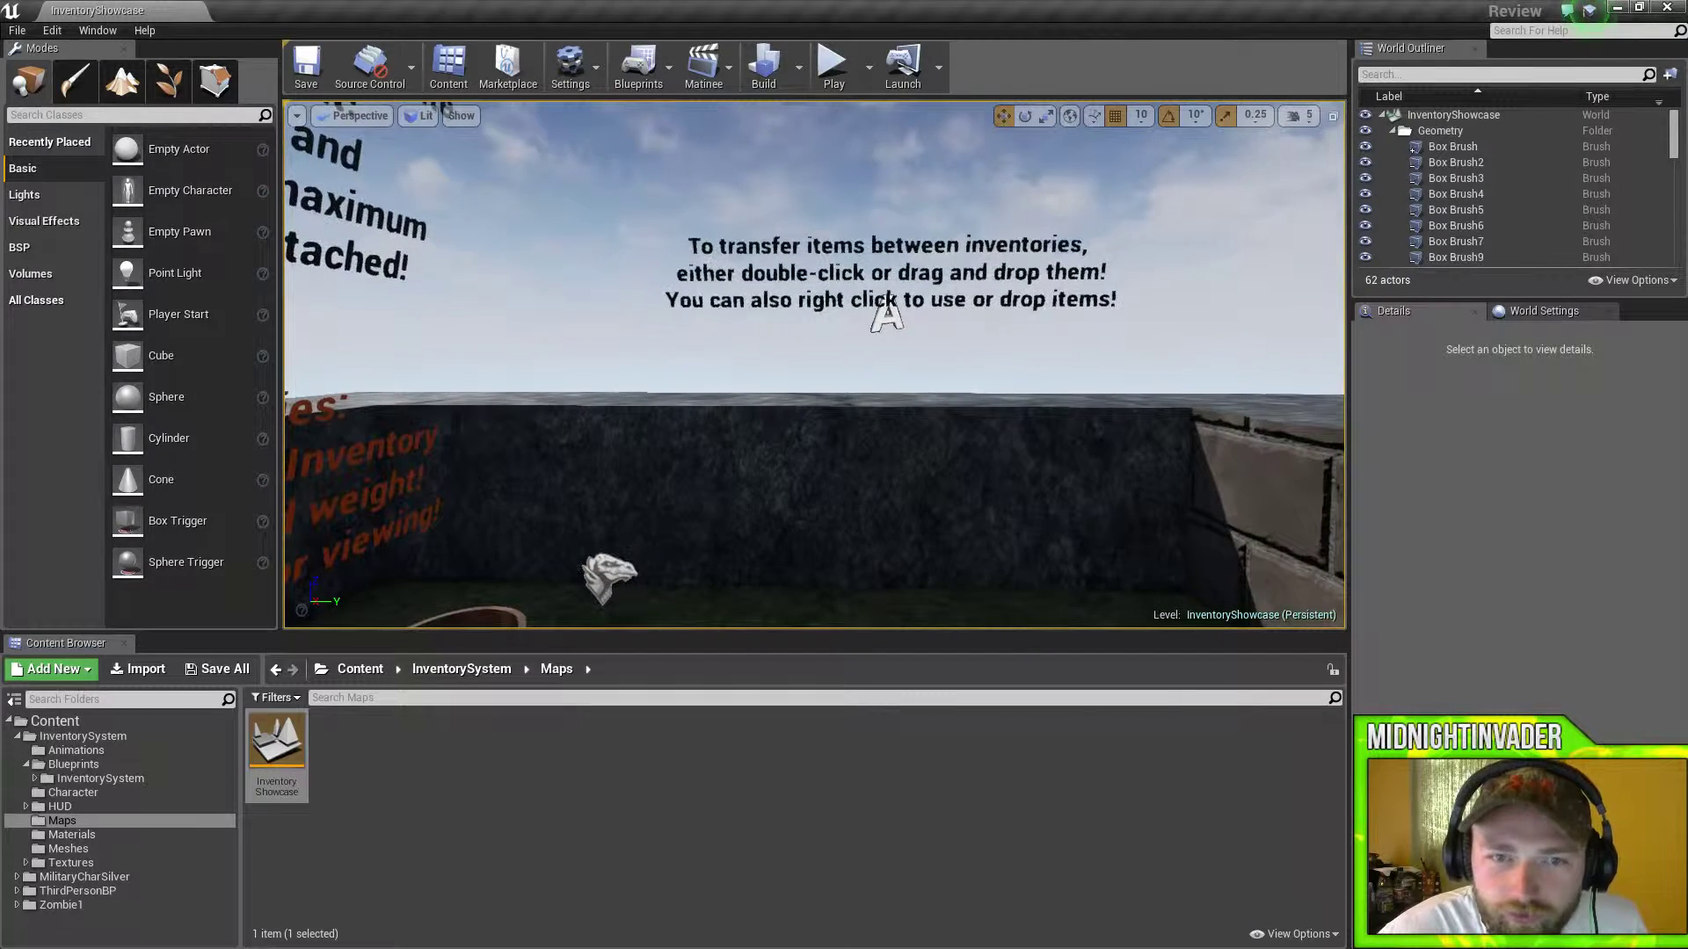
{"action": "right_click_drag", "start_coordinate": [1486, 205], "coordinate": [1486, 208]}
{"action": "right_click_drag", "start_coordinate": [815, 365], "coordinate": [820, 331]}
{"action": "key", "text": "w"}
{"action": "key", "text": "s"}
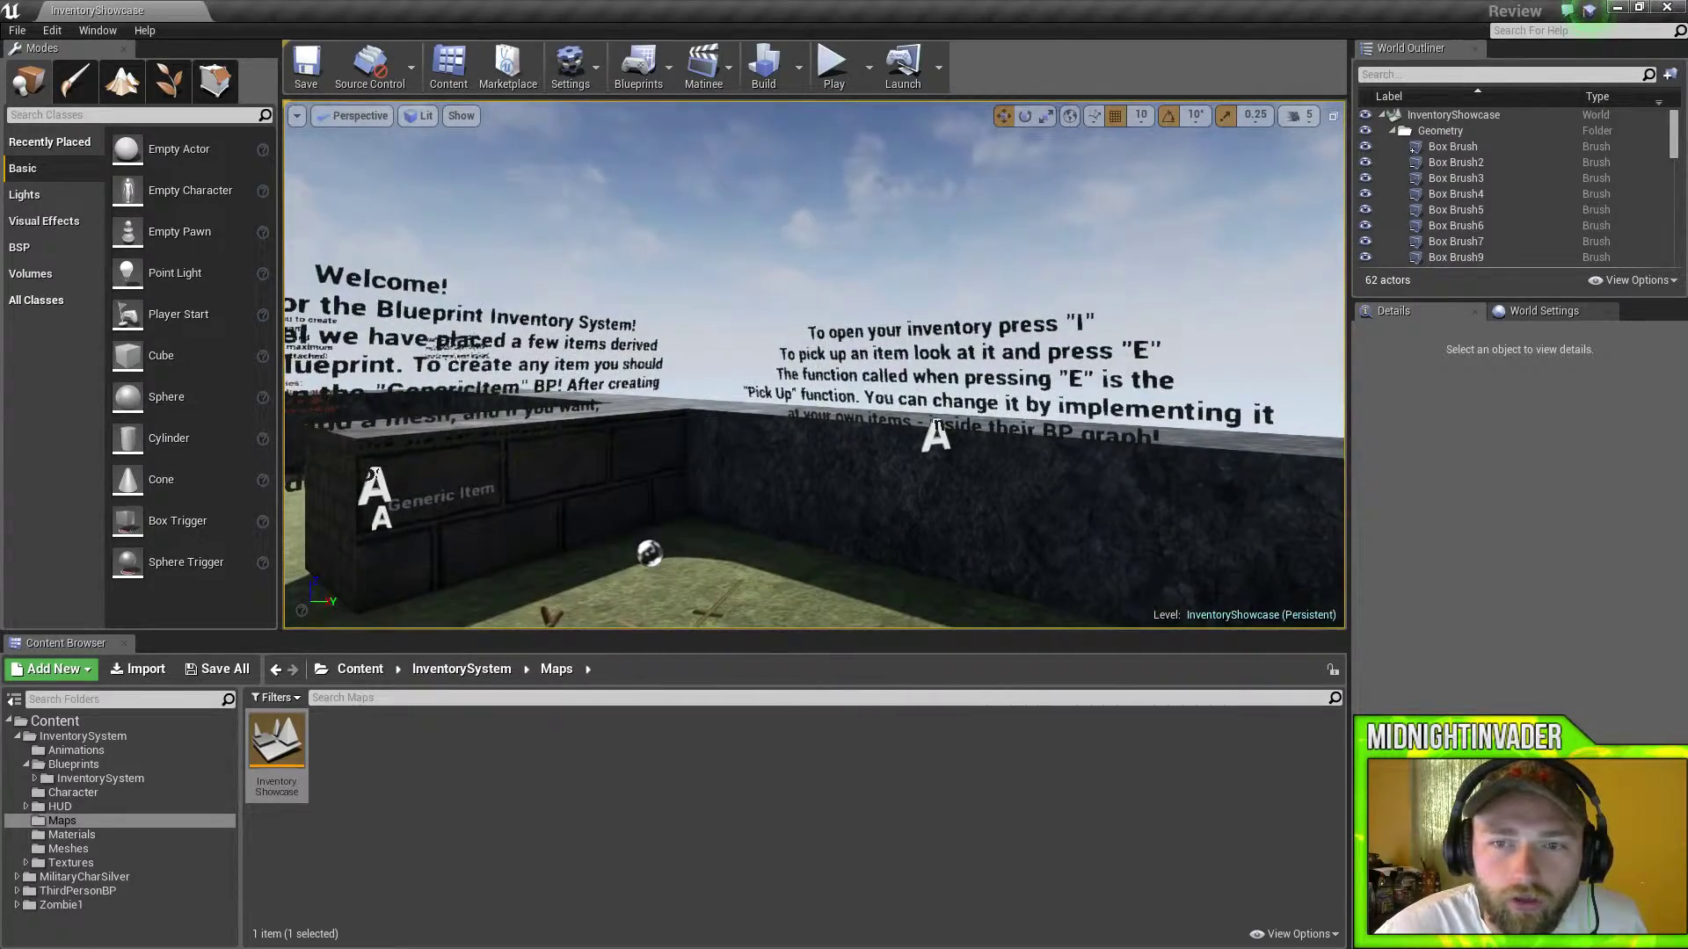
{"action": "mouse_move", "coordinate": [814, 365]}
{"action": "right_mouse_down"}
{"action": "mouse_move", "coordinate": [848, 391]}
{"action": "mouse_move", "coordinate": [897, 394]}
{"action": "mouse_move", "coordinate": [814, 365]}
{"action": "right_mouse_up"}
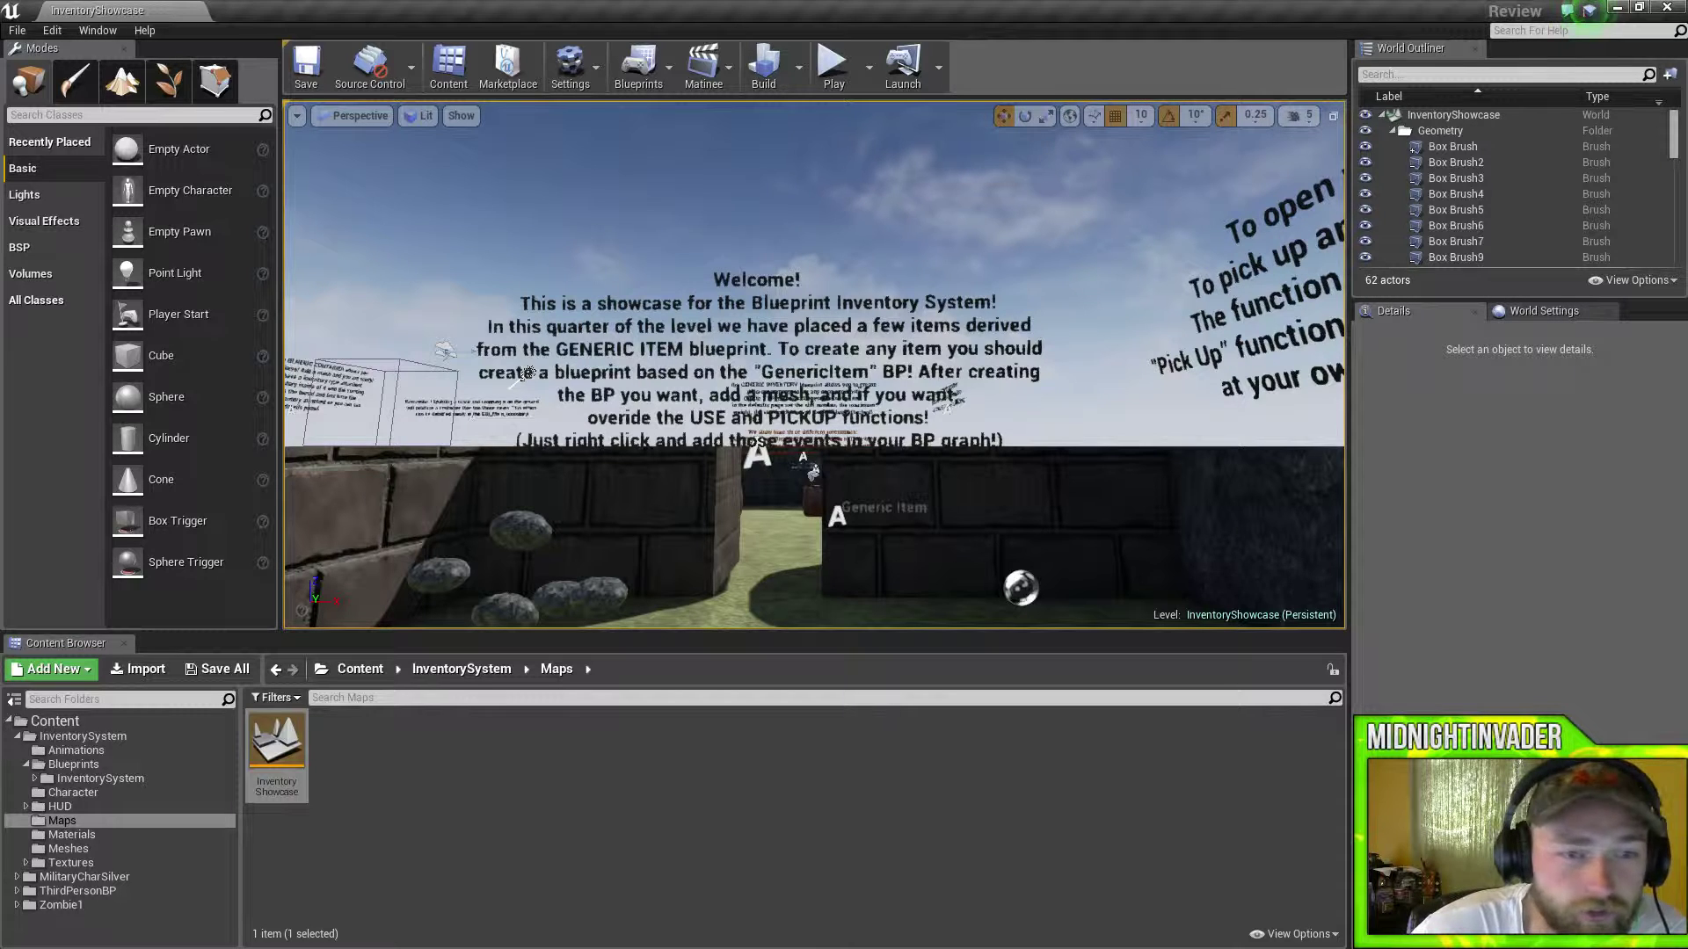
{"action": "right_click_drag", "start_coordinate": [814, 365], "coordinate": [714, 404]}
{"action": "key", "text": "w"}
{"action": "key", "text": "s"}
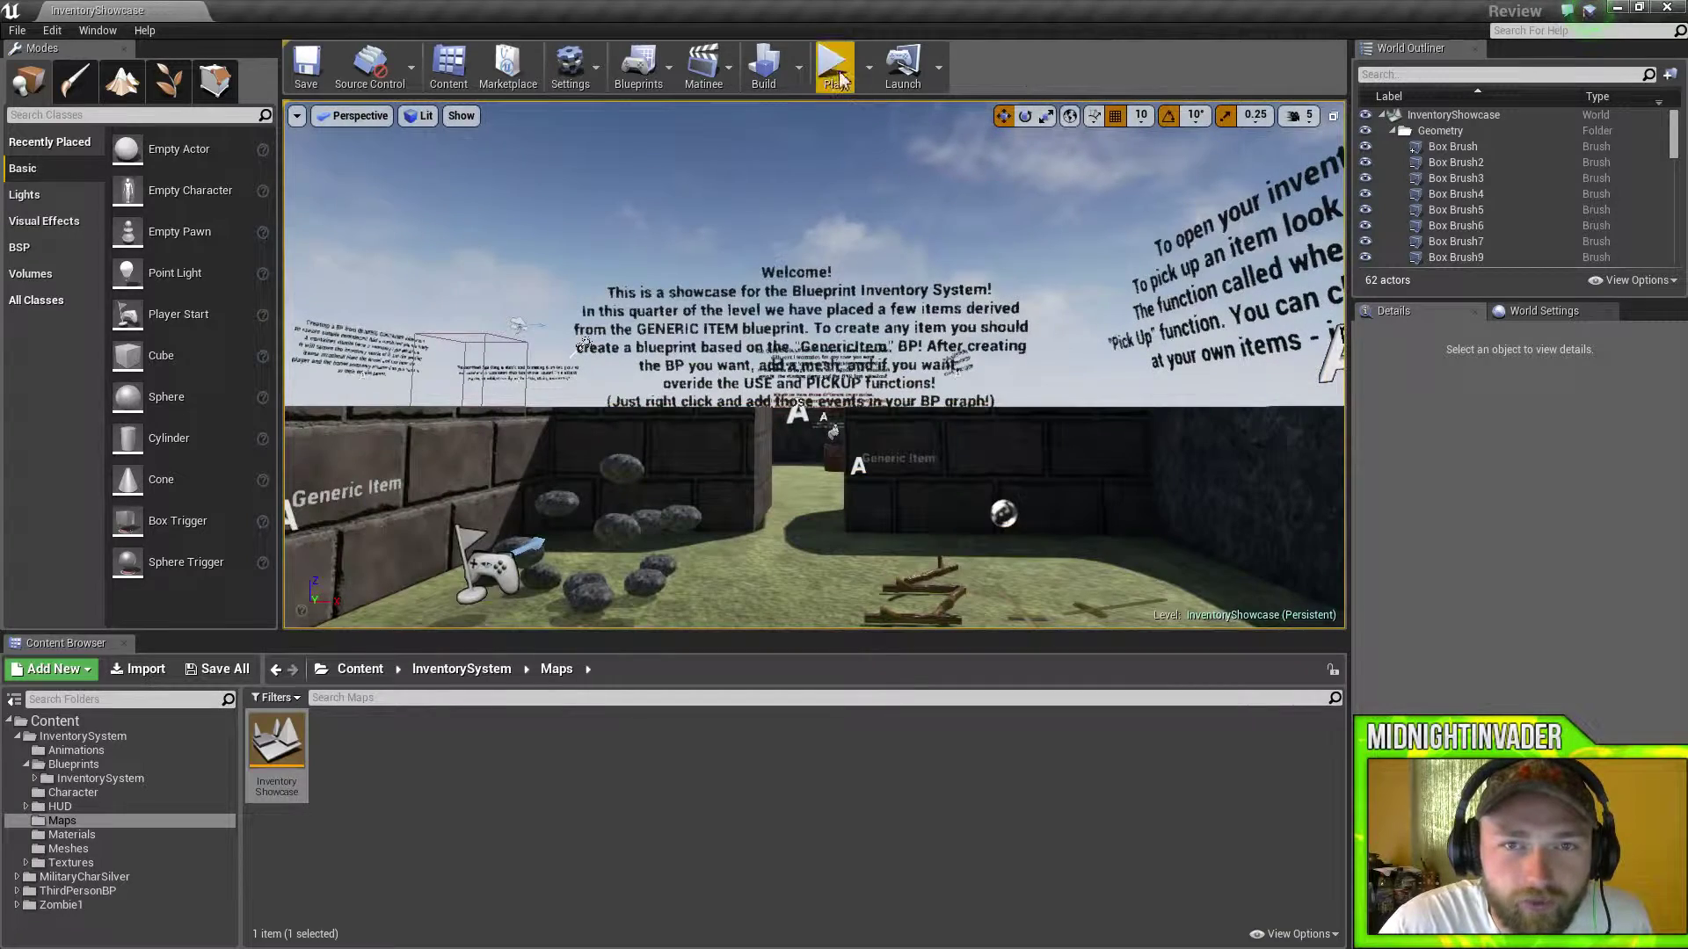
- Play the showcase level, open the player inventory and move its window clear of the character
{"action": "key", "text": "alt+p"}
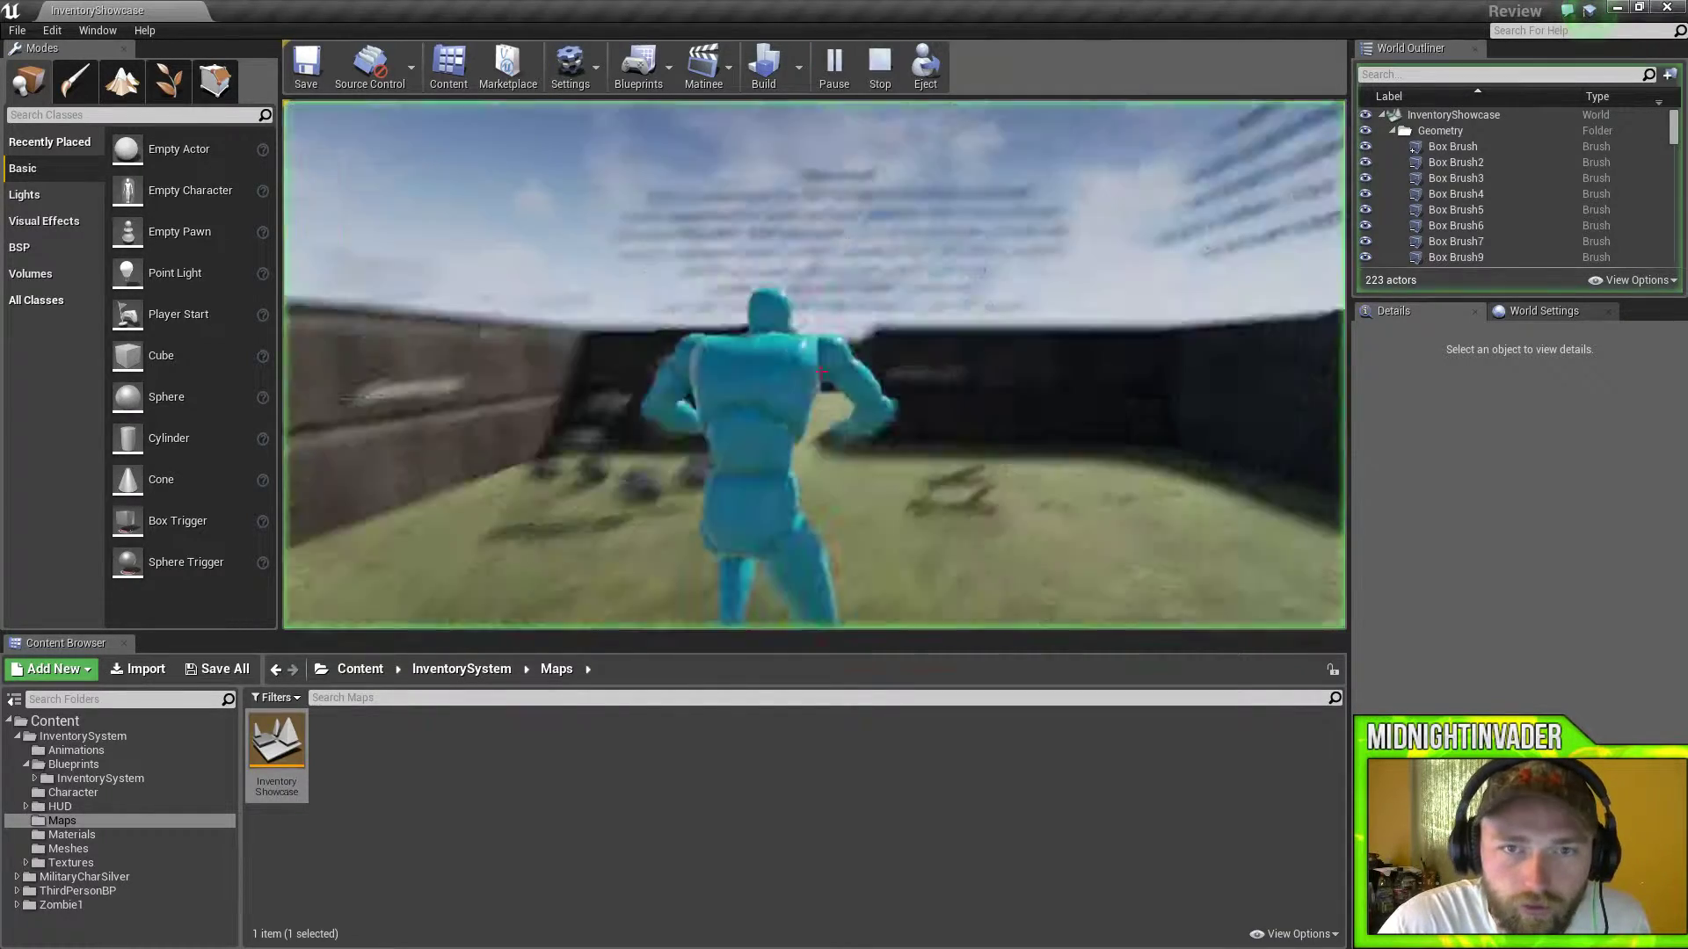
{"action": "key", "text": "w"}
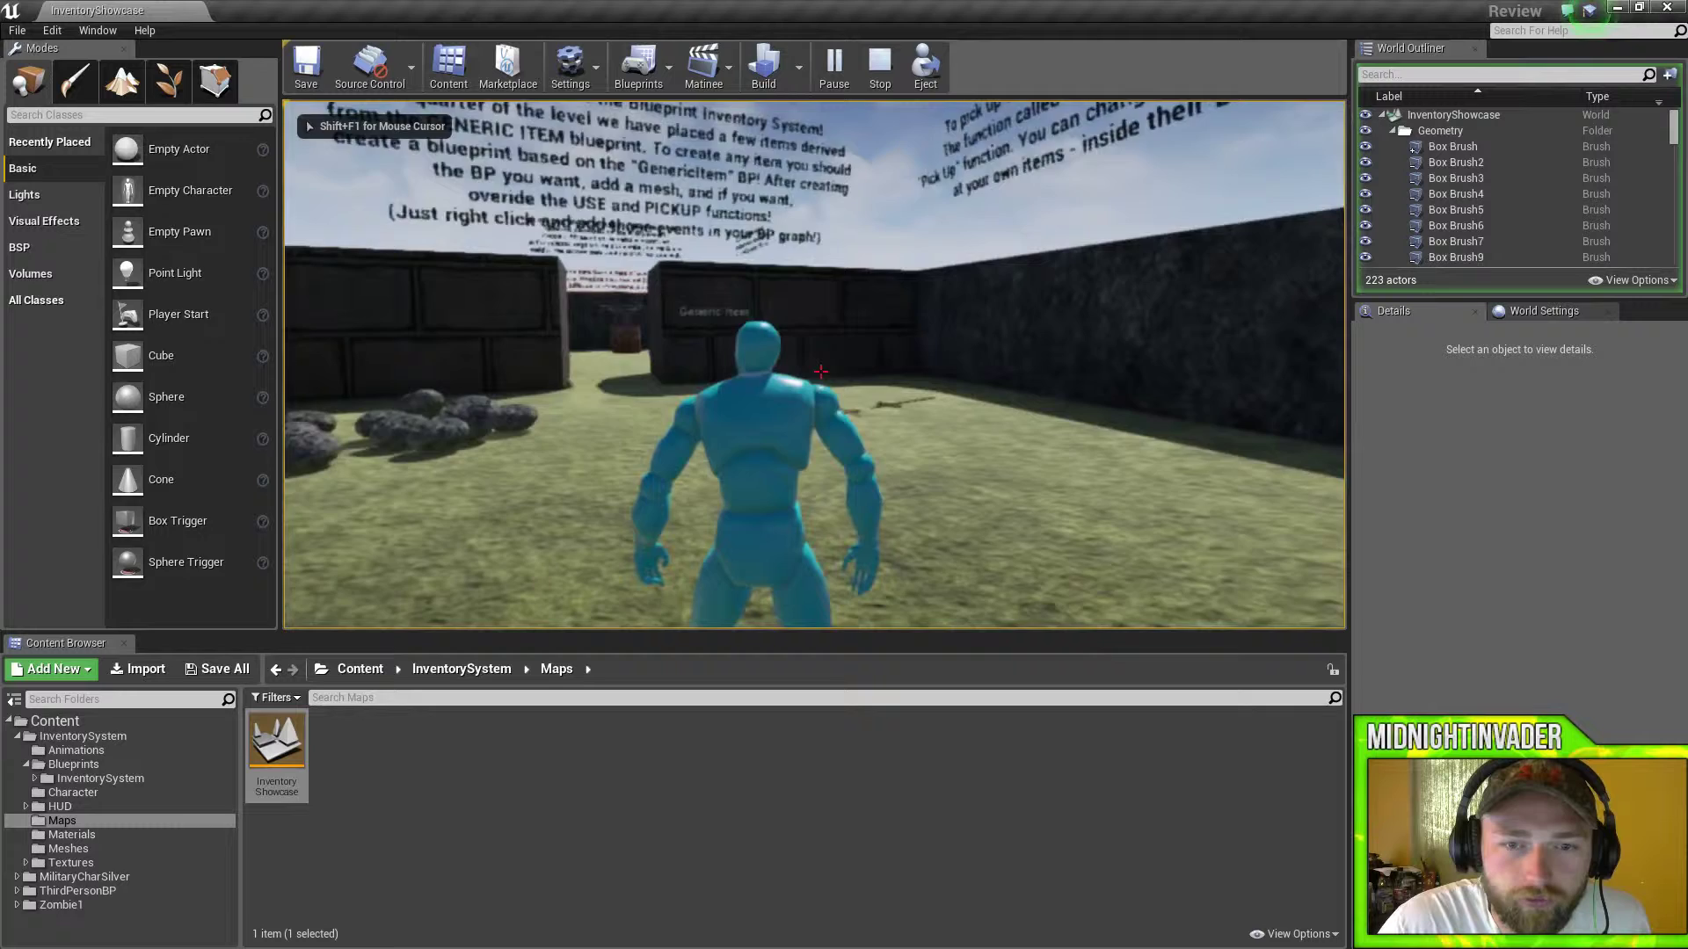
{"action": "key", "text": "i"}
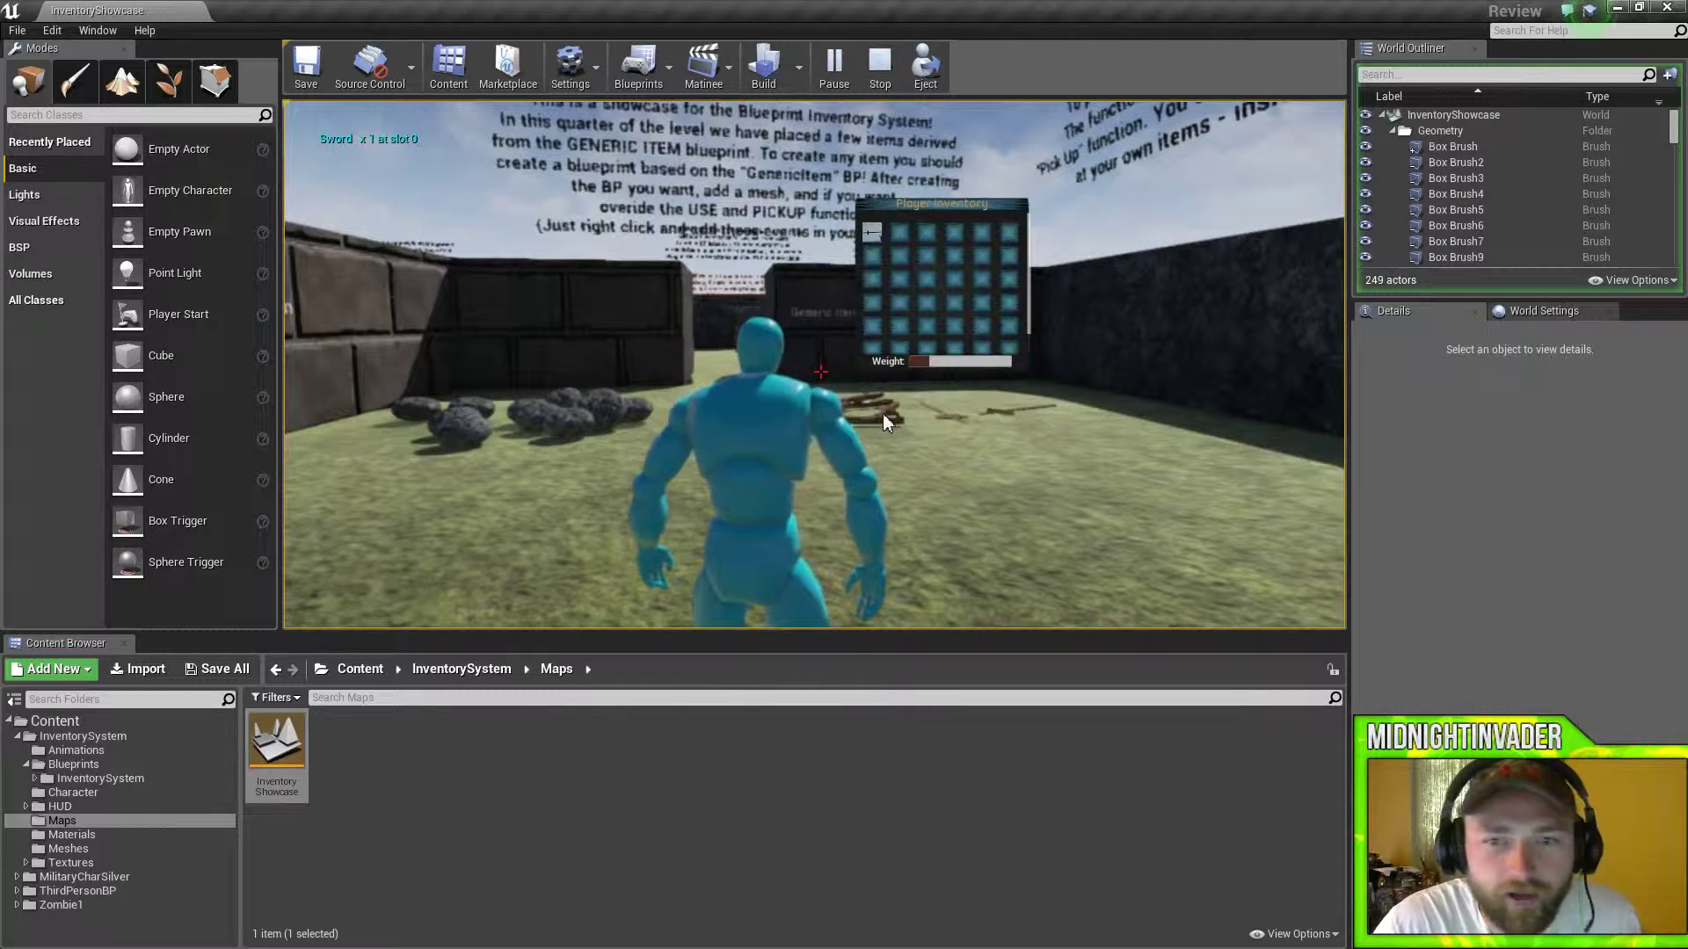
{"action": "left_click_drag", "start_coordinate": [962, 199], "coordinate": [1093, 343]}
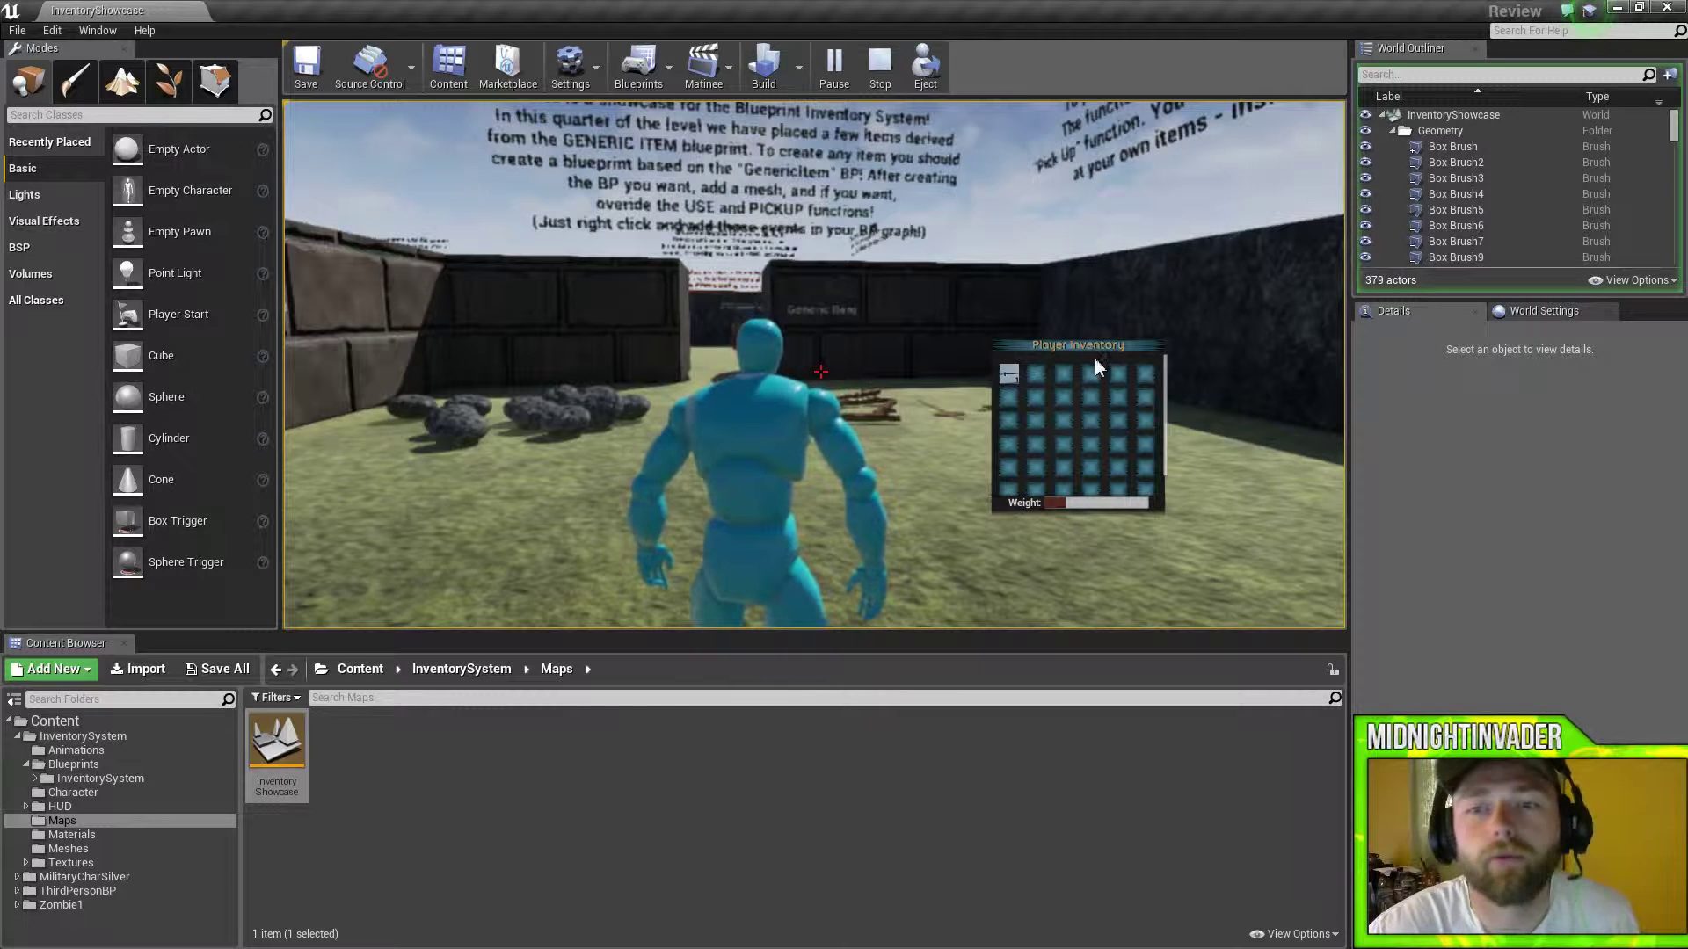
{"action": "left_click_drag", "start_coordinate": [1088, 346], "coordinate": [1141, 381]}
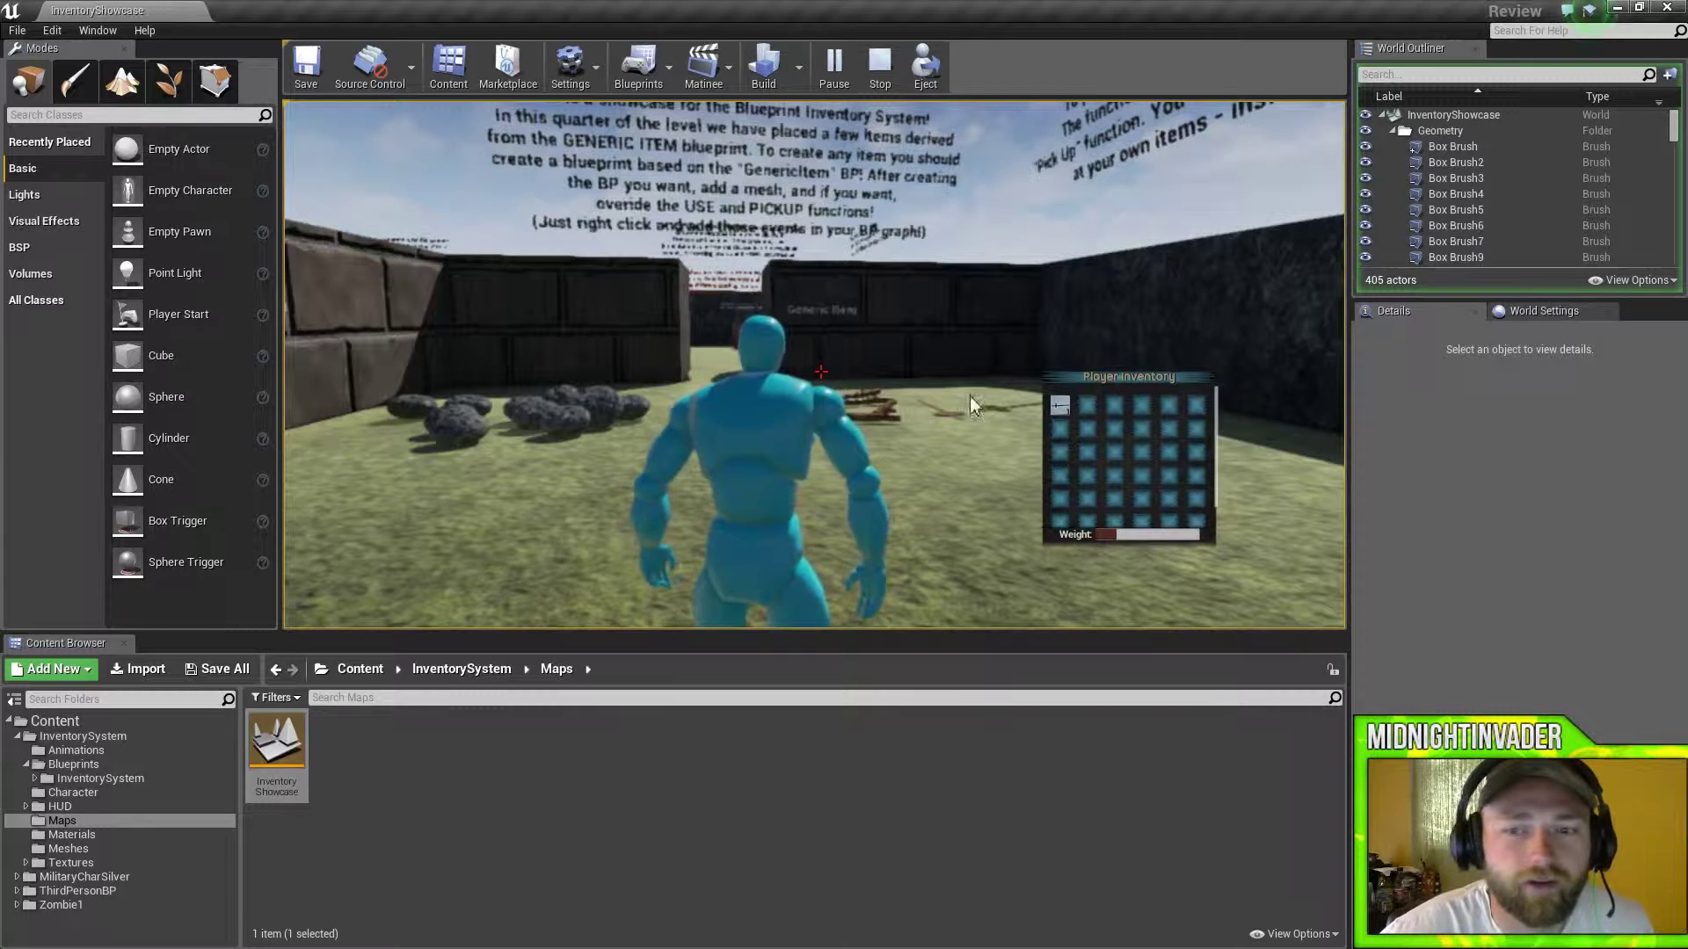
- Walk the character to the pile of rocks and aim at a rock to view its item label
{"action": "left_click_drag", "start_coordinate": [932, 394], "coordinate": [853, 419]}
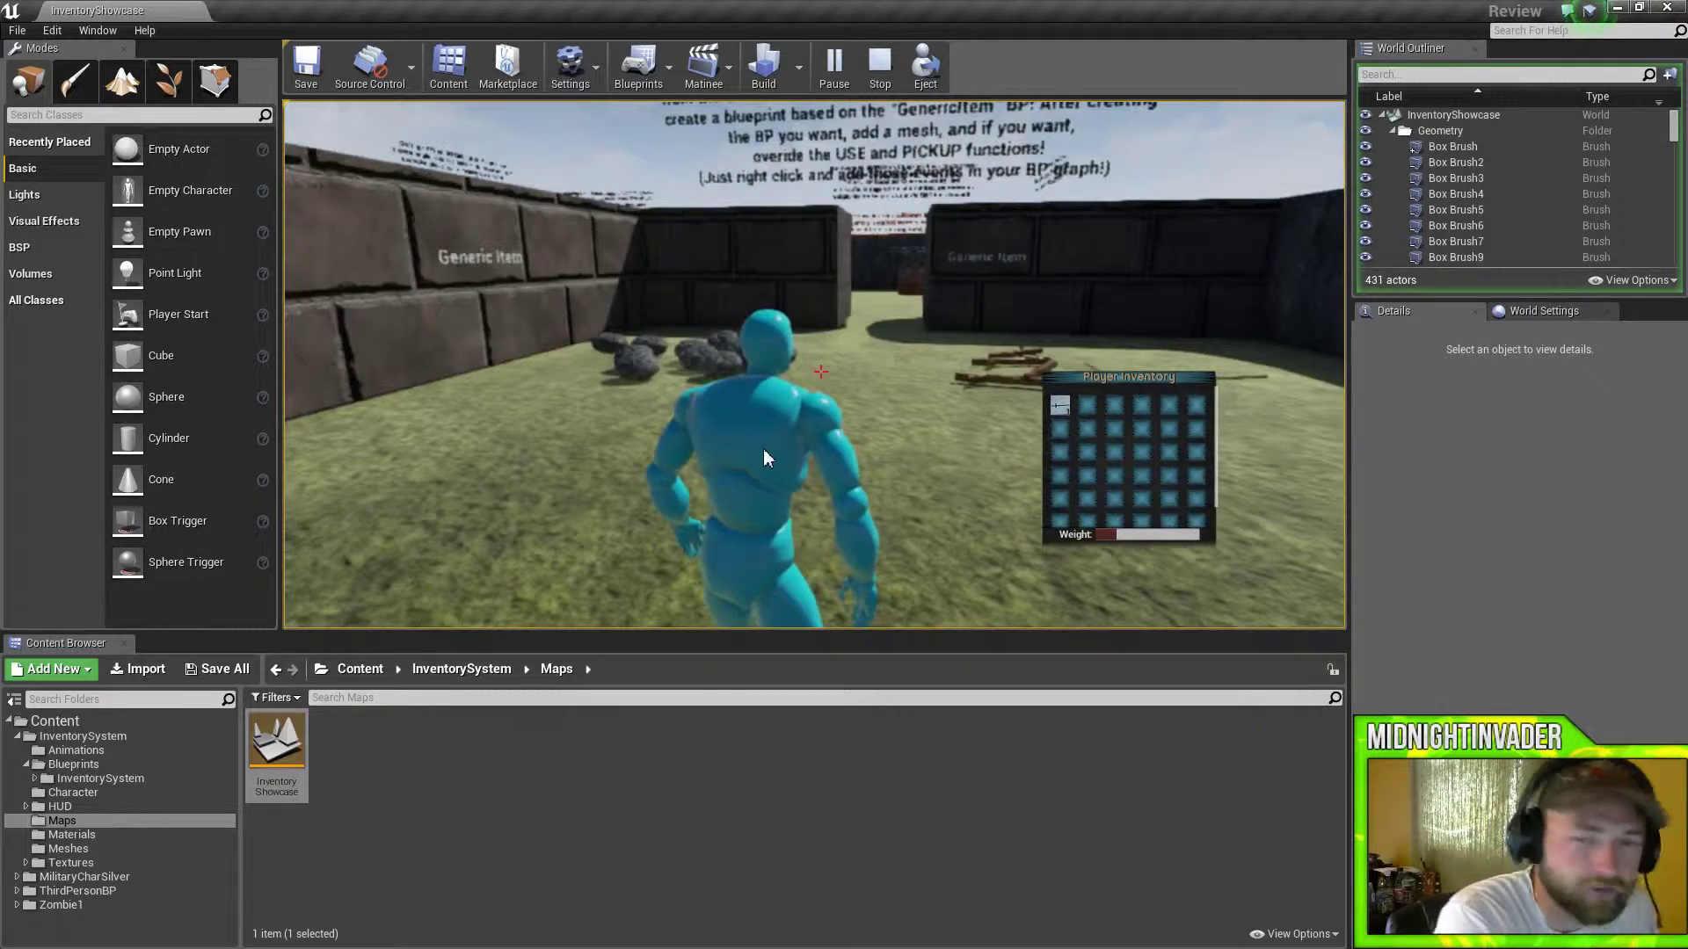
{"action": "key", "text": "w"}
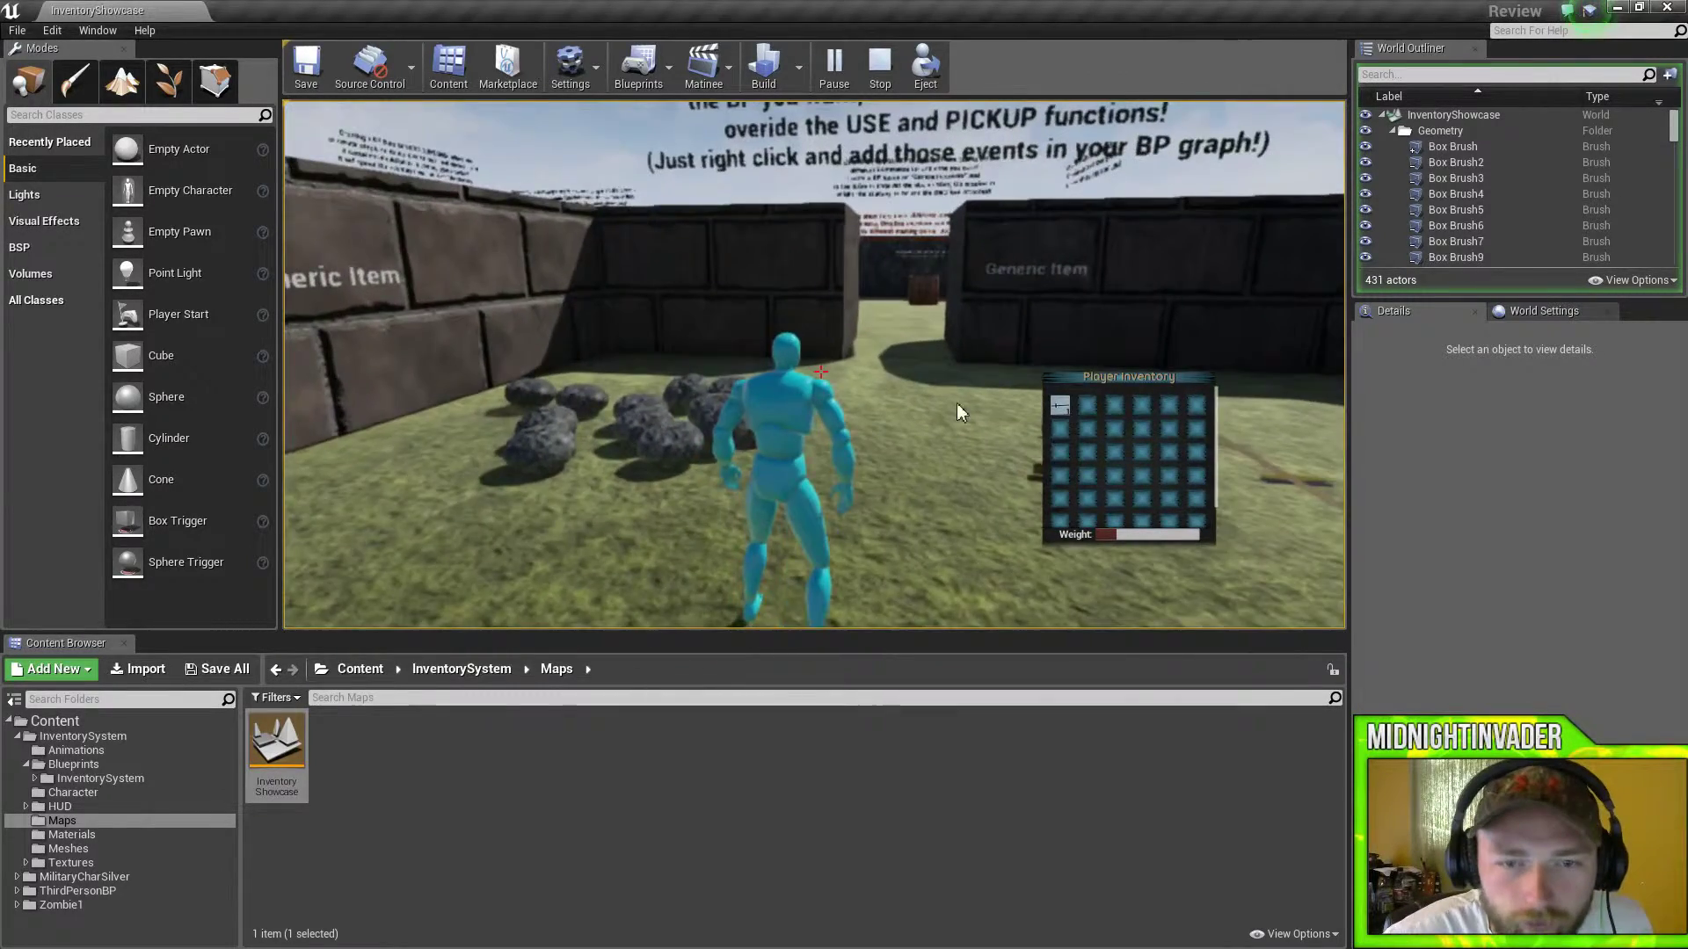
{"action": "left_click_drag", "start_coordinate": [956, 403], "coordinate": [807, 667]}
{"action": "key", "text": "w"}
{"action": "key", "text": "w"}
{"action": "left_click_drag", "start_coordinate": [950, 457], "coordinate": [947, 580]}
{"action": "key", "text": "shift+F1"}
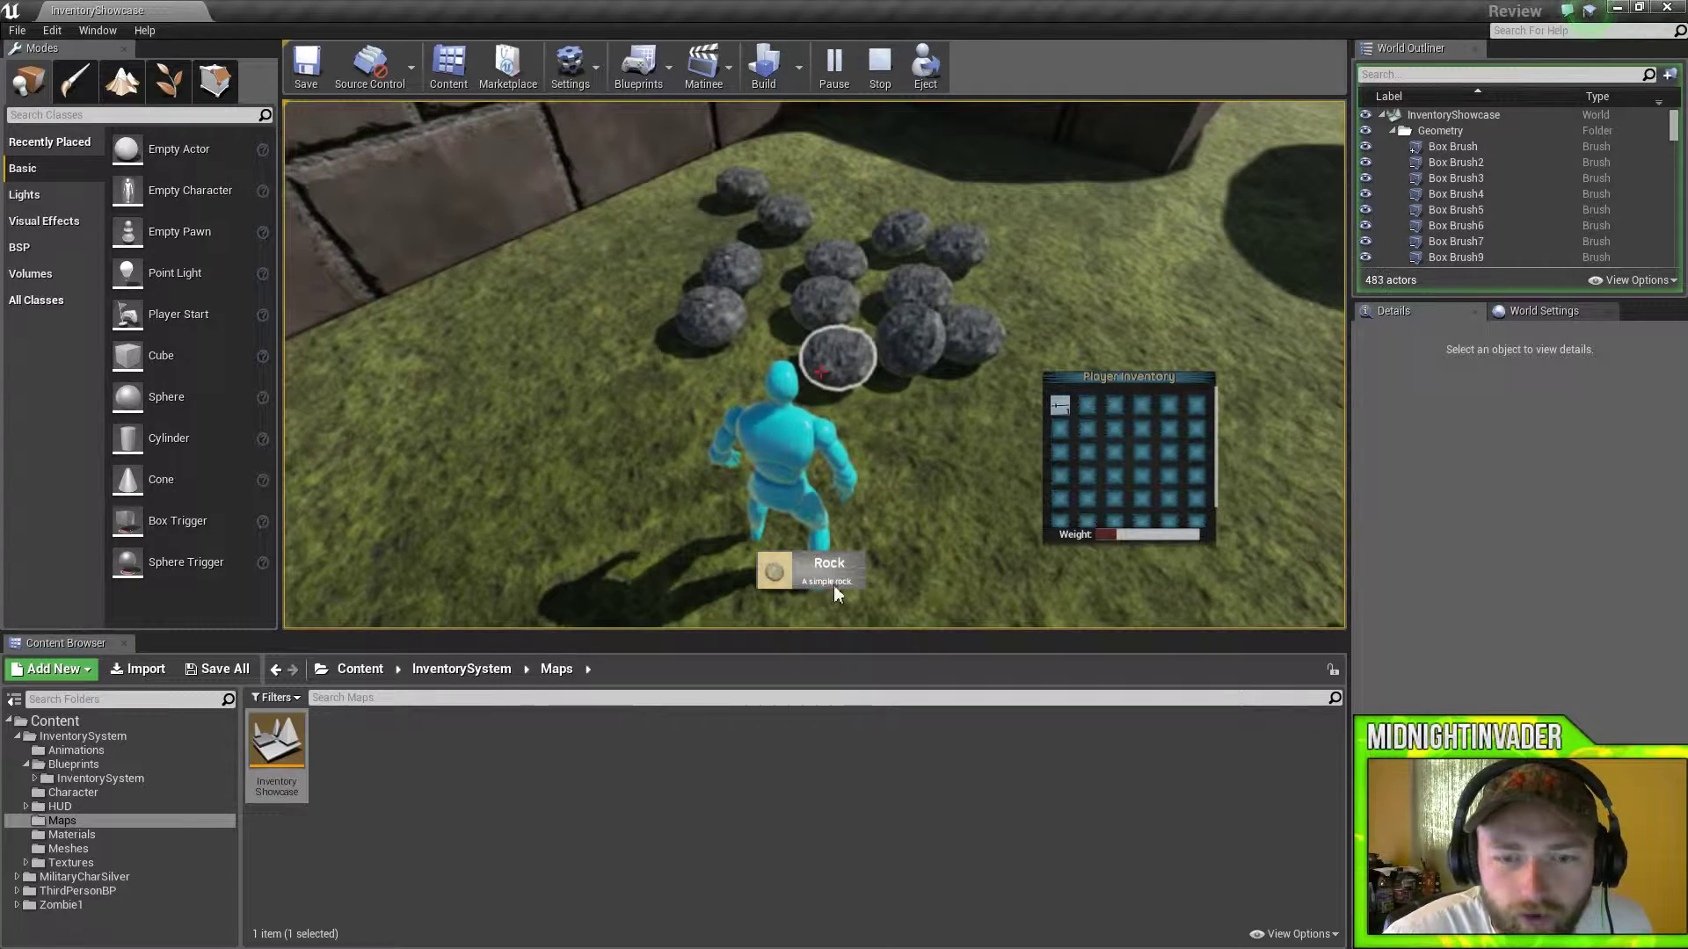
- Walk past the logs to the swords and pick up a sword into the player inventory
{"action": "key", "text": "d"}
{"action": "key", "text": "w"}
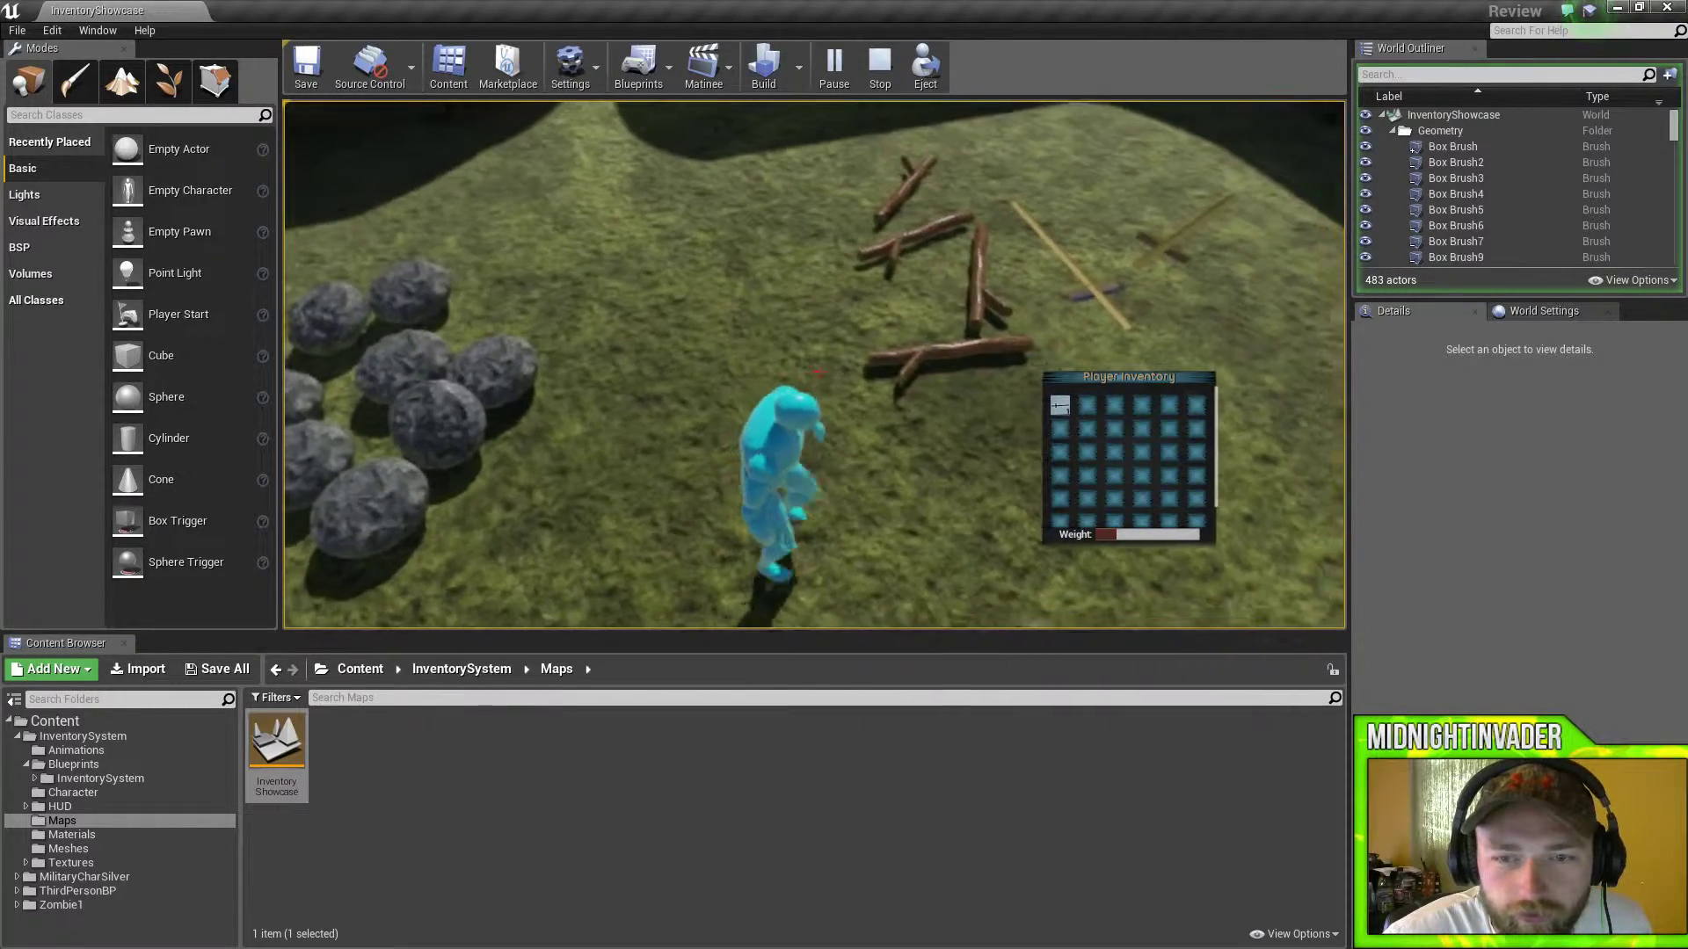
{"action": "key", "text": "w"}
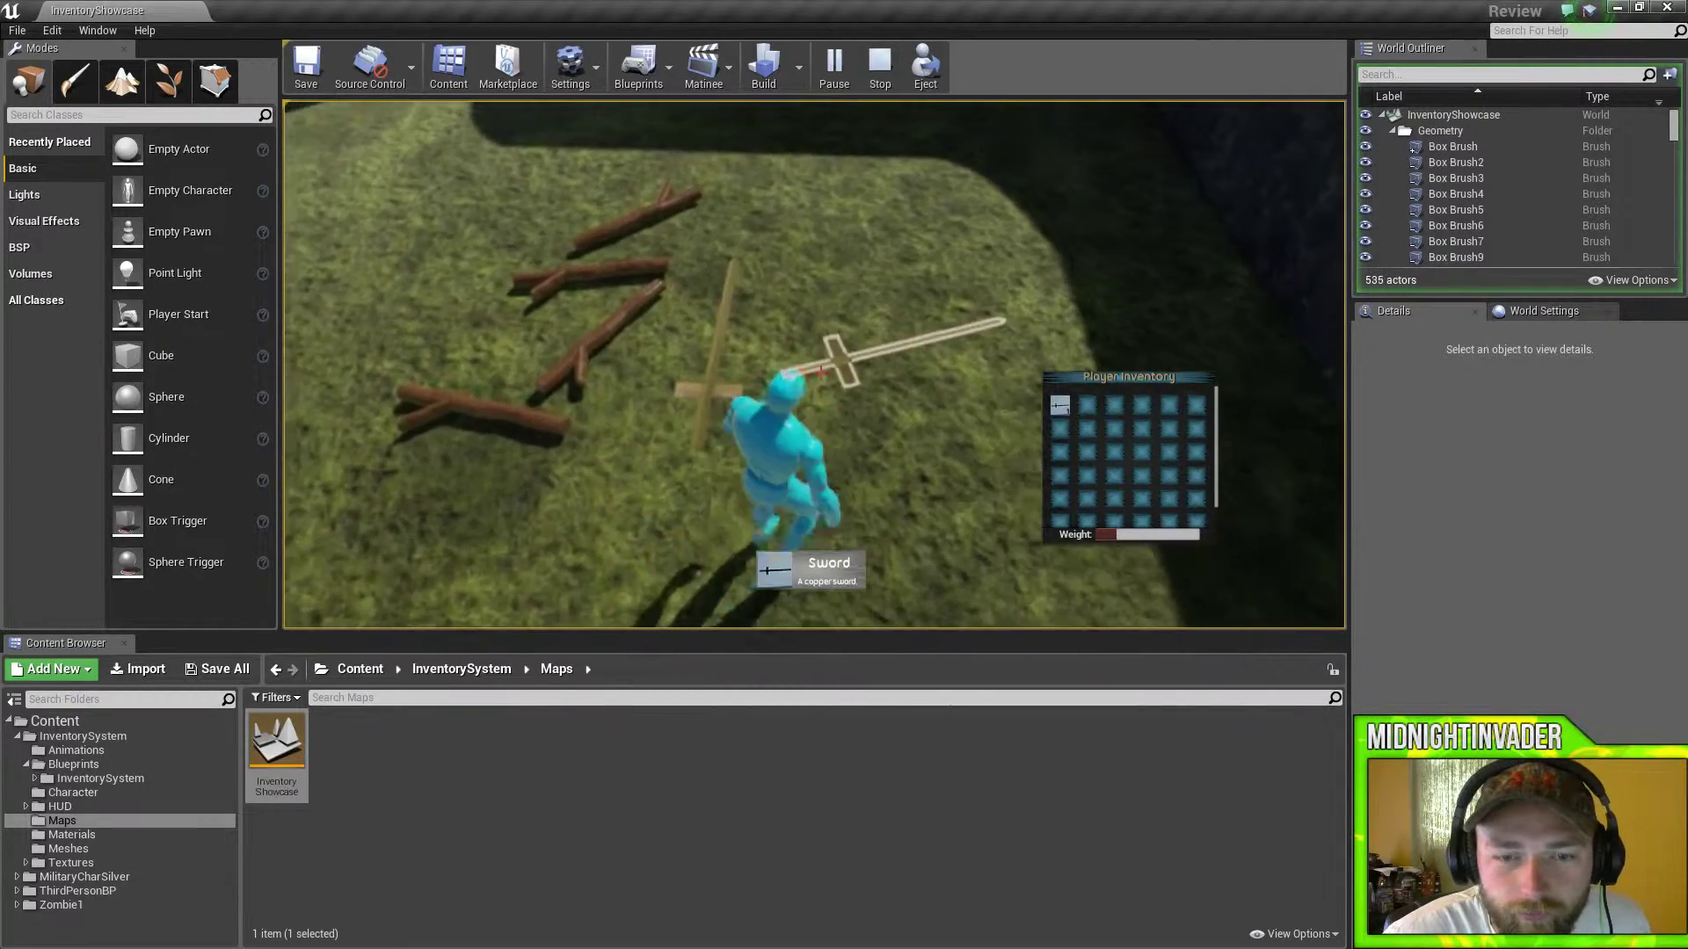
{"action": "key", "text": "e"}
{"action": "key", "text": "w"}
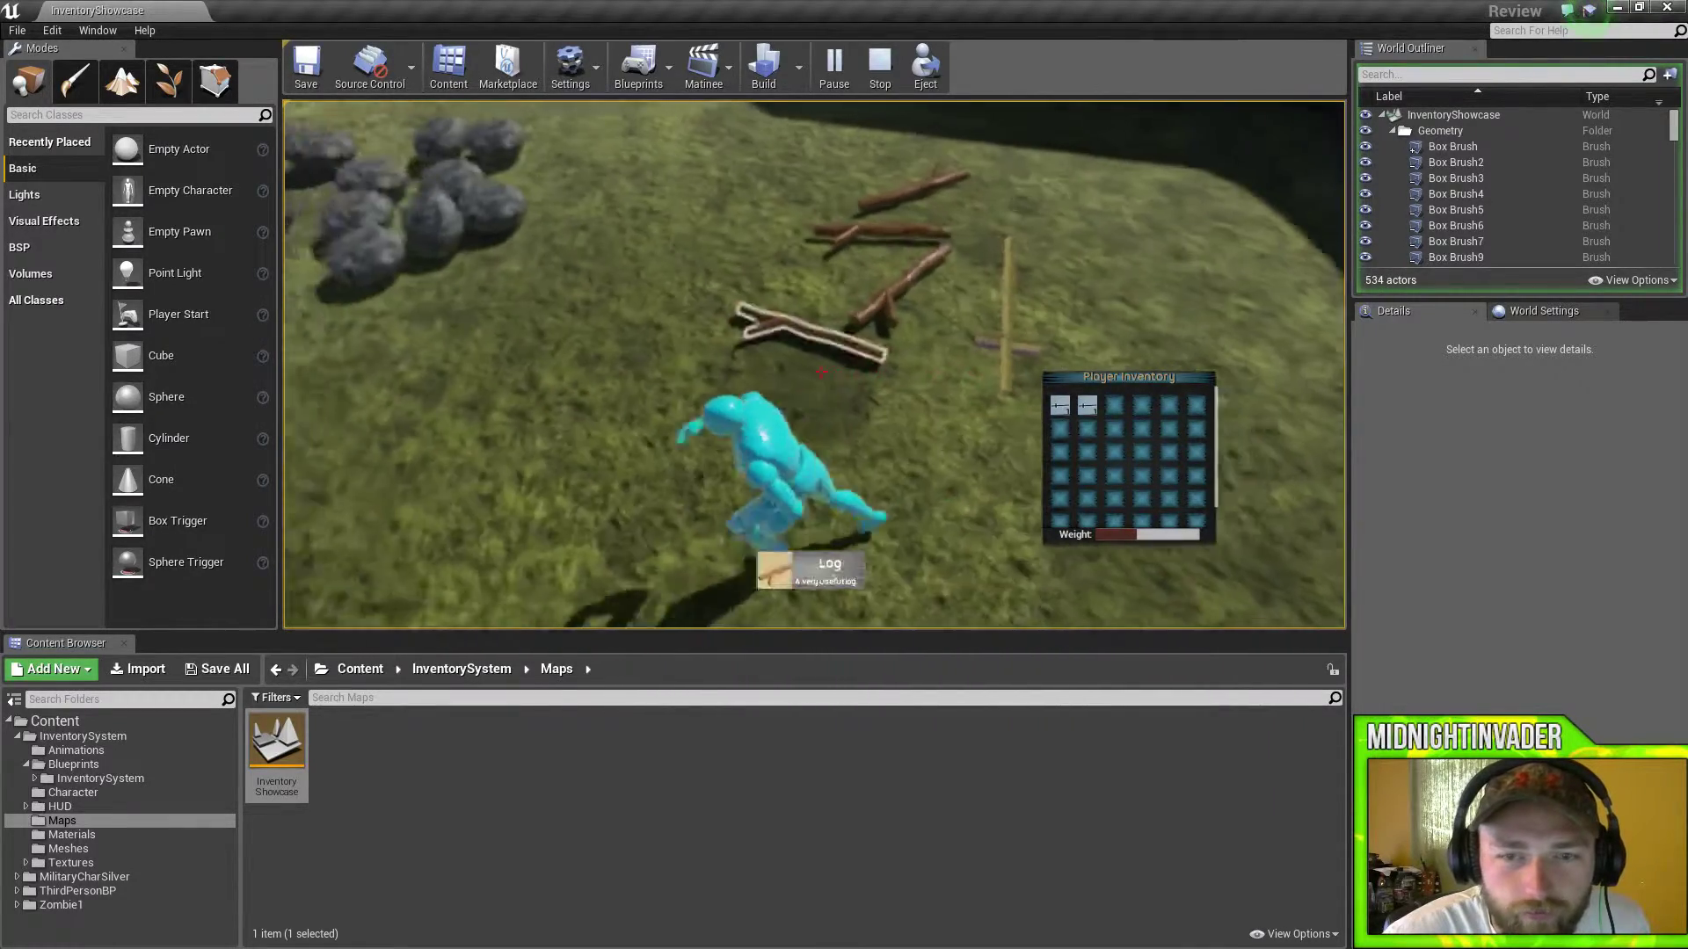
- Pick up a log, then walk to the rock pile and pick up a rock into the player inventory
{"action": "key", "text": "e"}
{"action": "key", "text": "w"}
{"action": "key", "text": "w"}
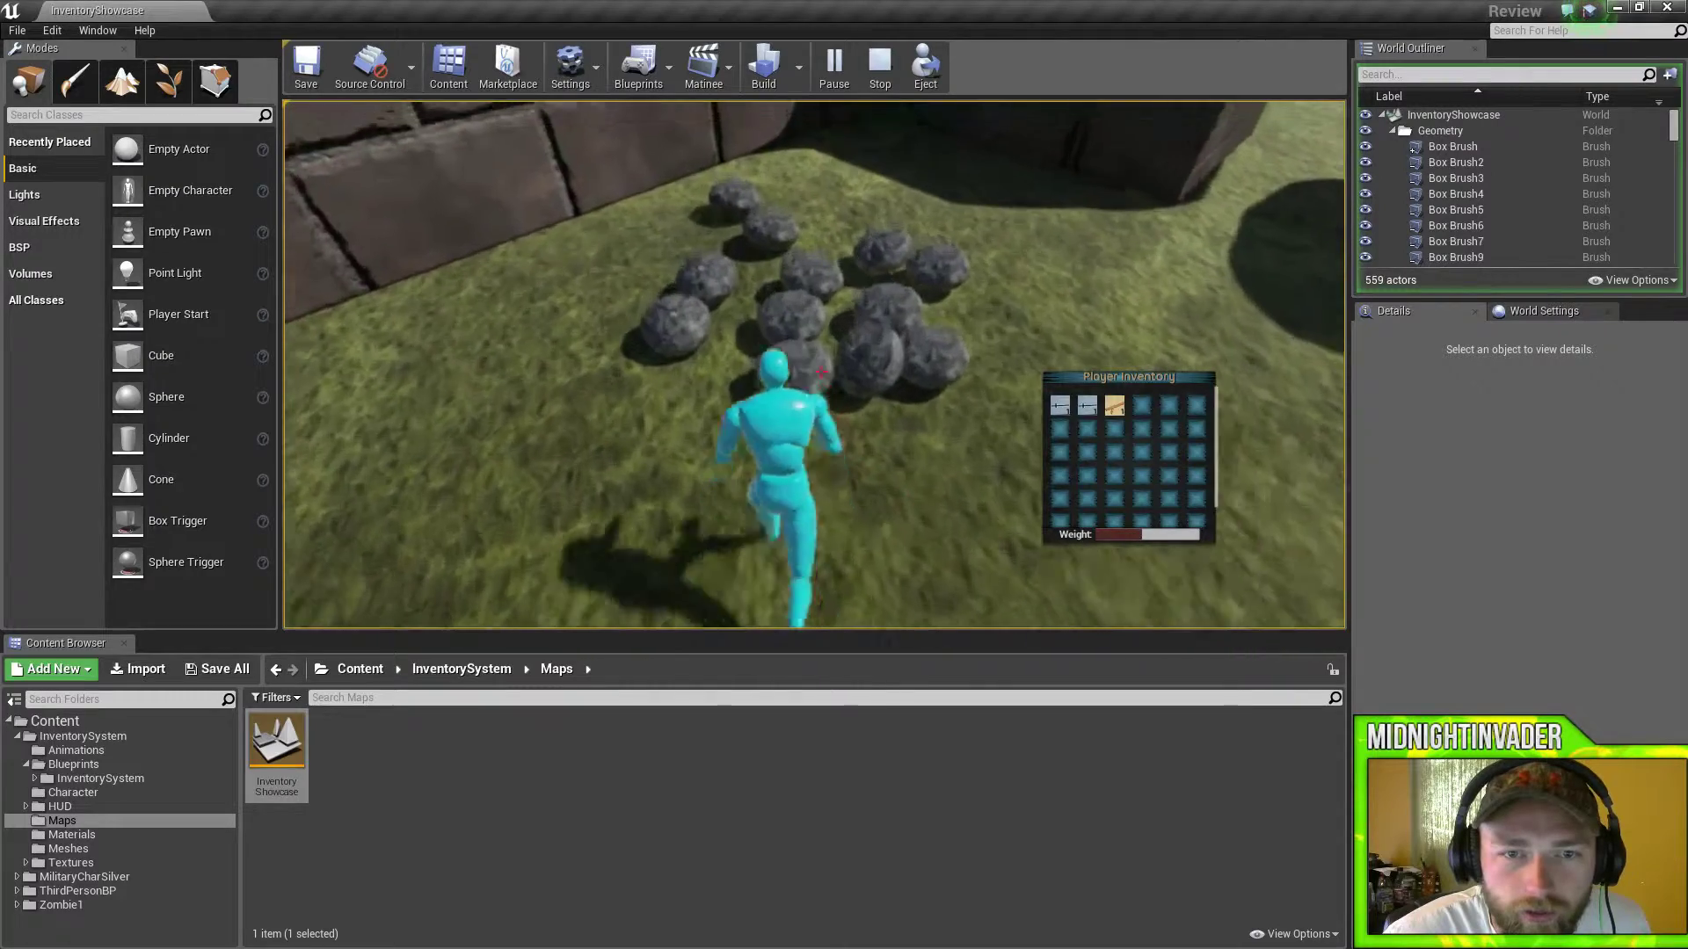
{"action": "key", "text": "e"}
- Walk to the passage beside the Generic Item wall and use the first sword in the player inventory
{"action": "key", "text": "w"}
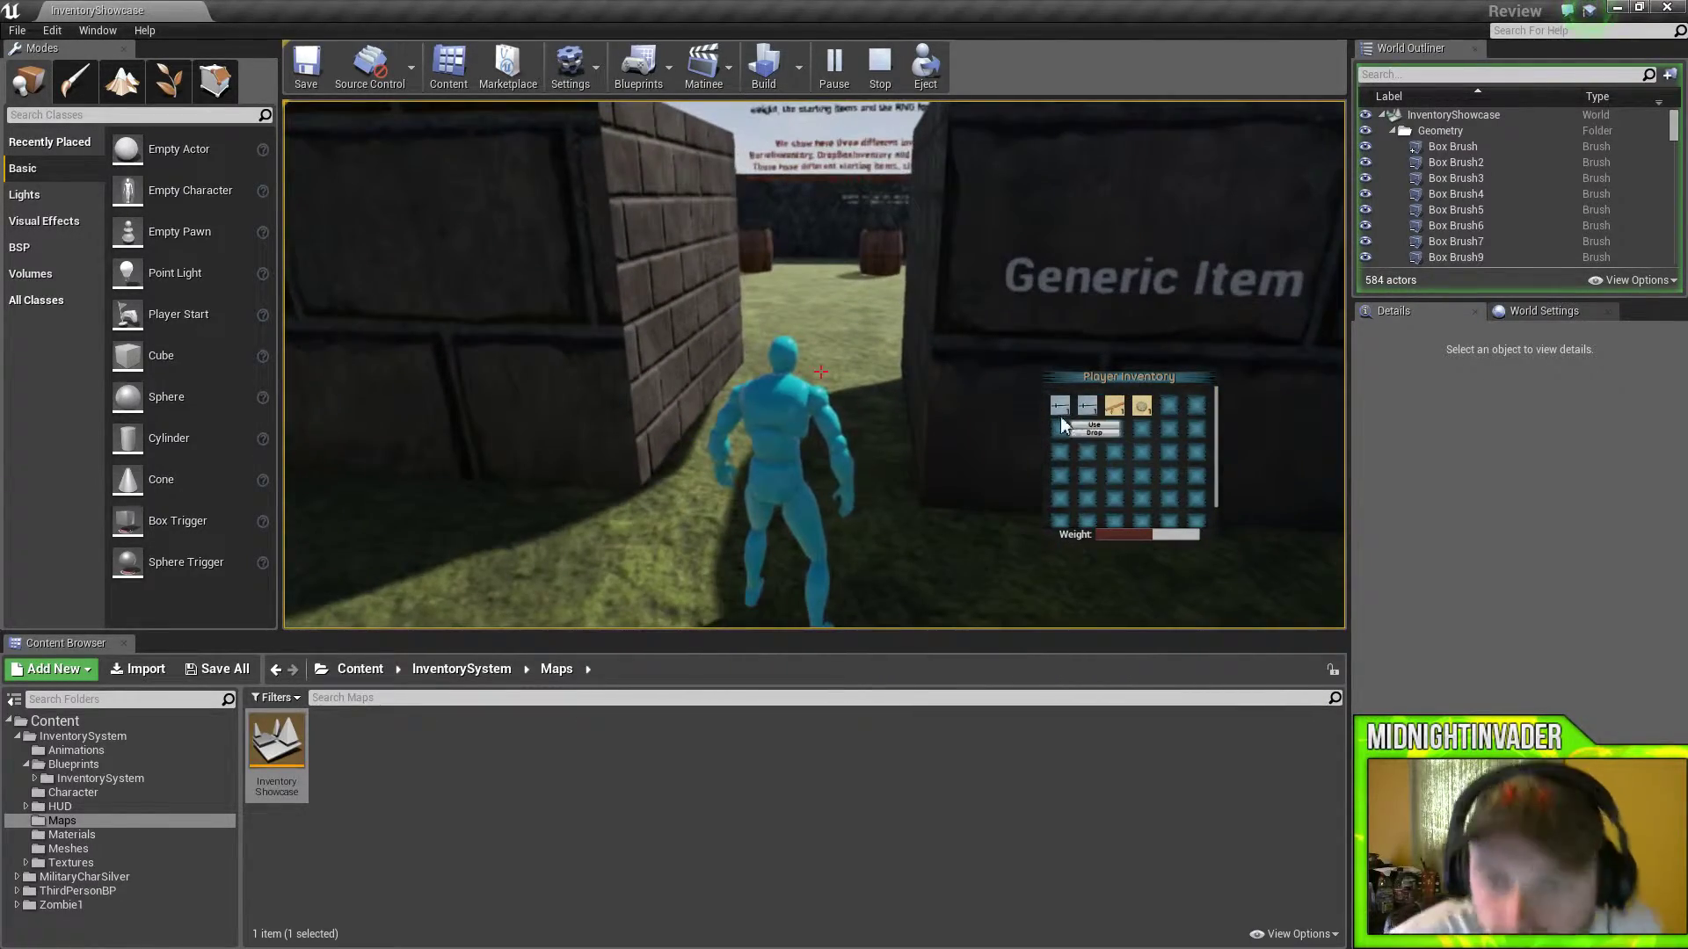
{"action": "right_click", "coordinate": [1062, 414]}
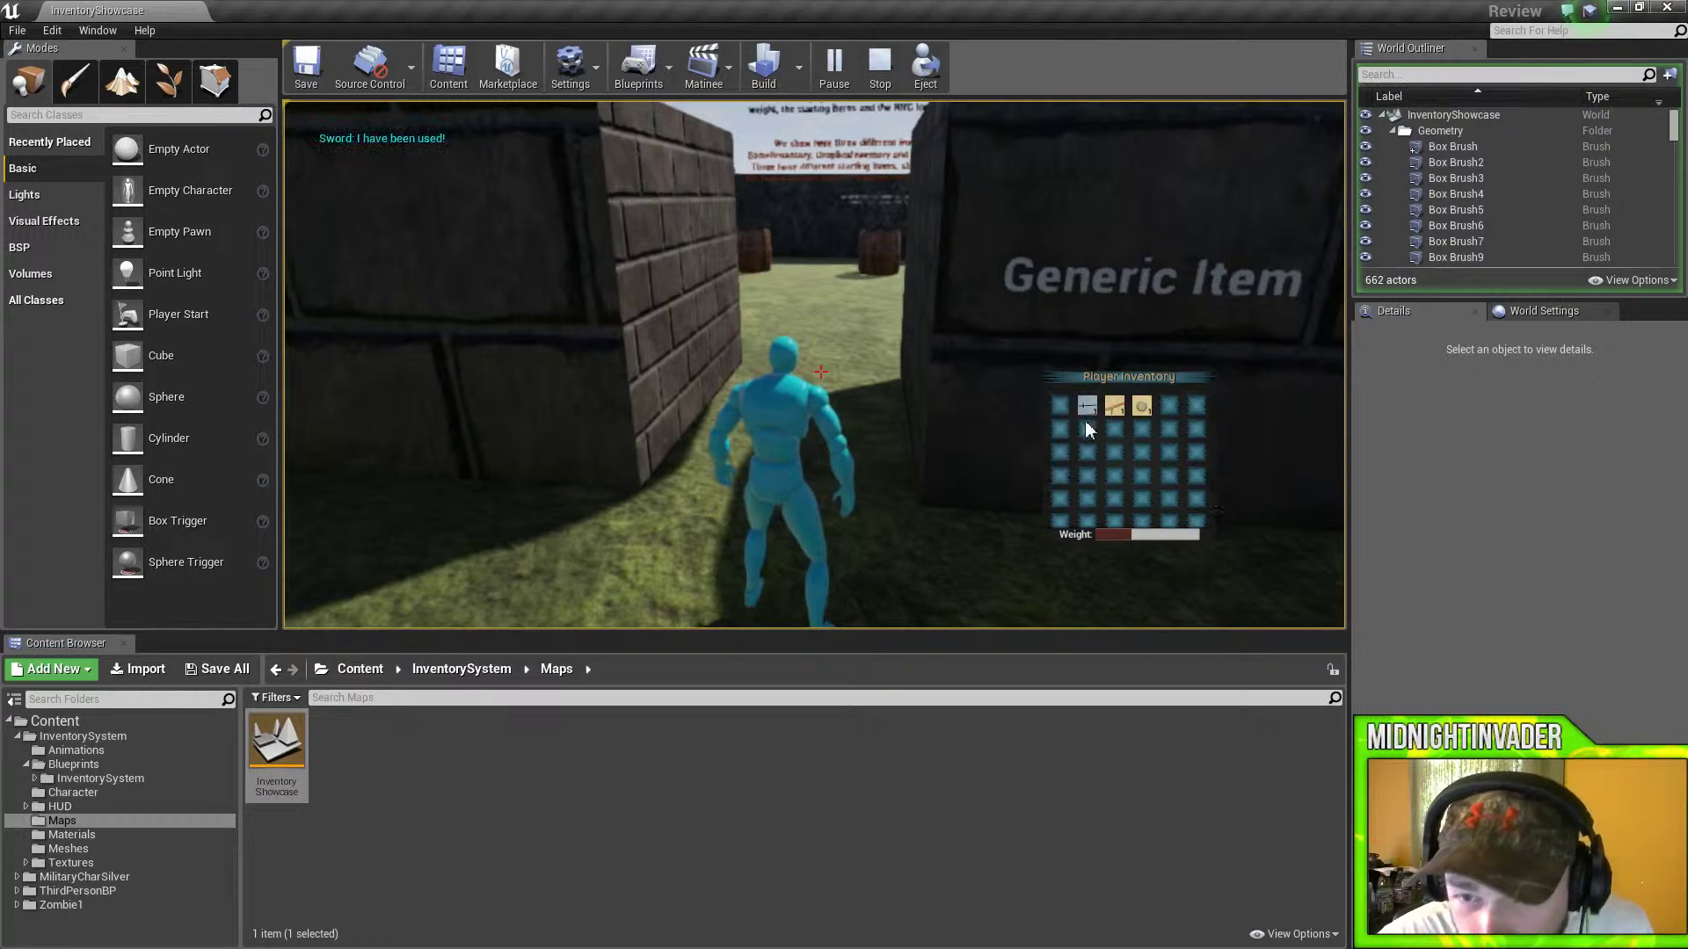
{"action": "key", "text": "s"}
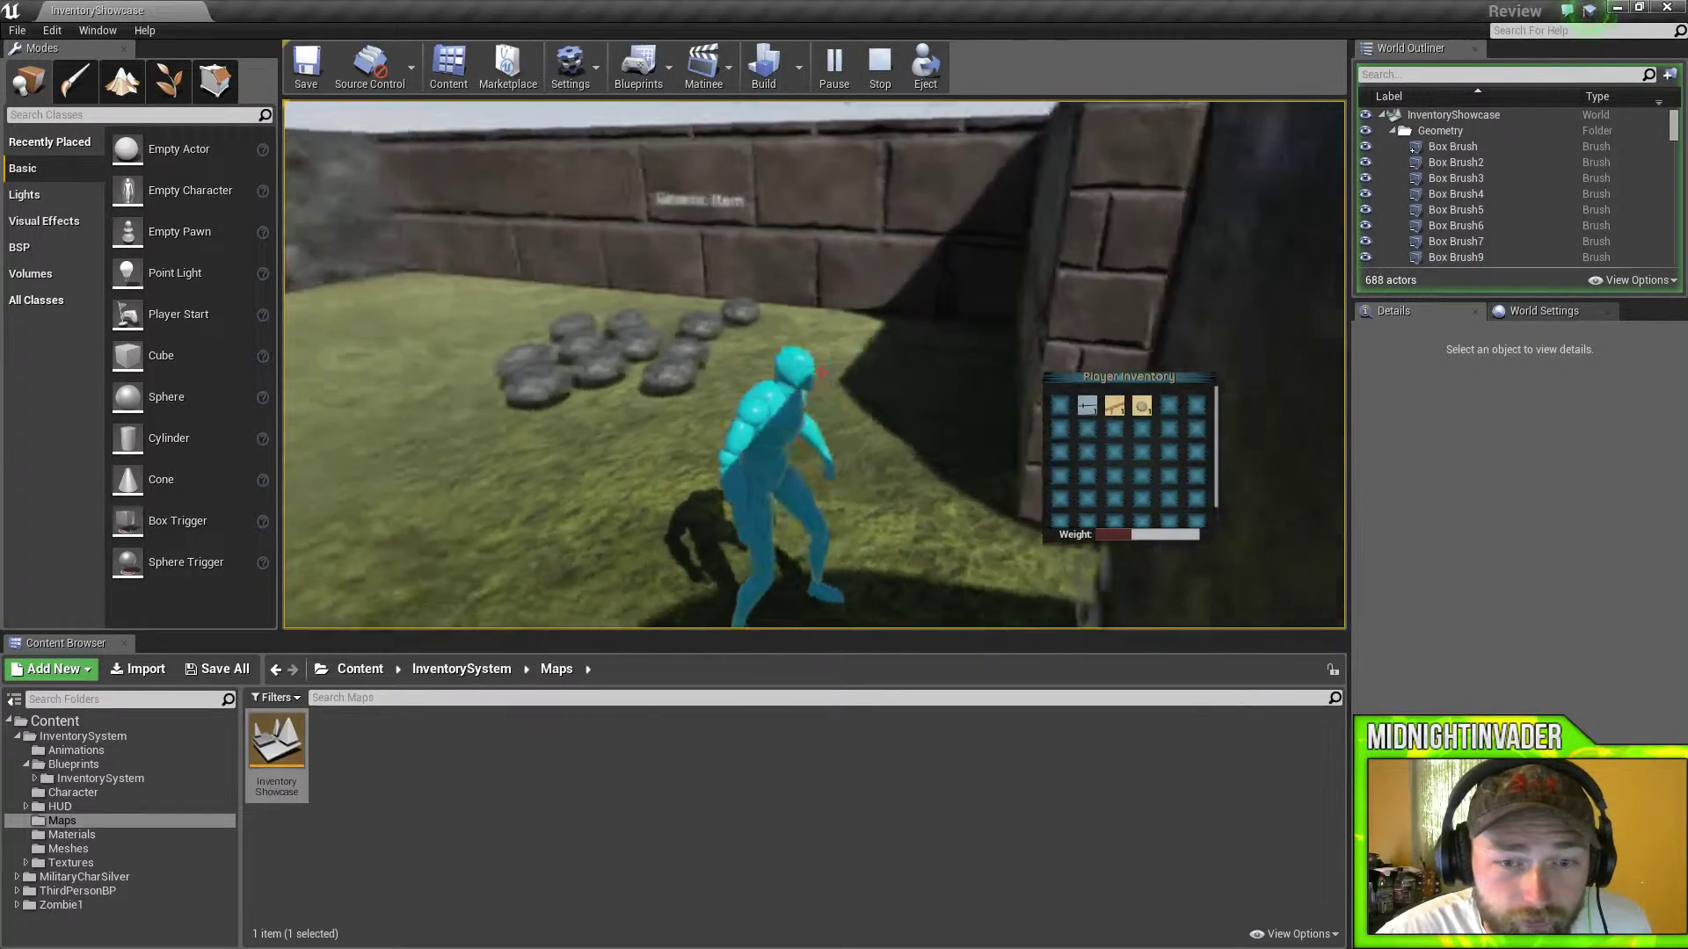
{"action": "key", "text": "w"}
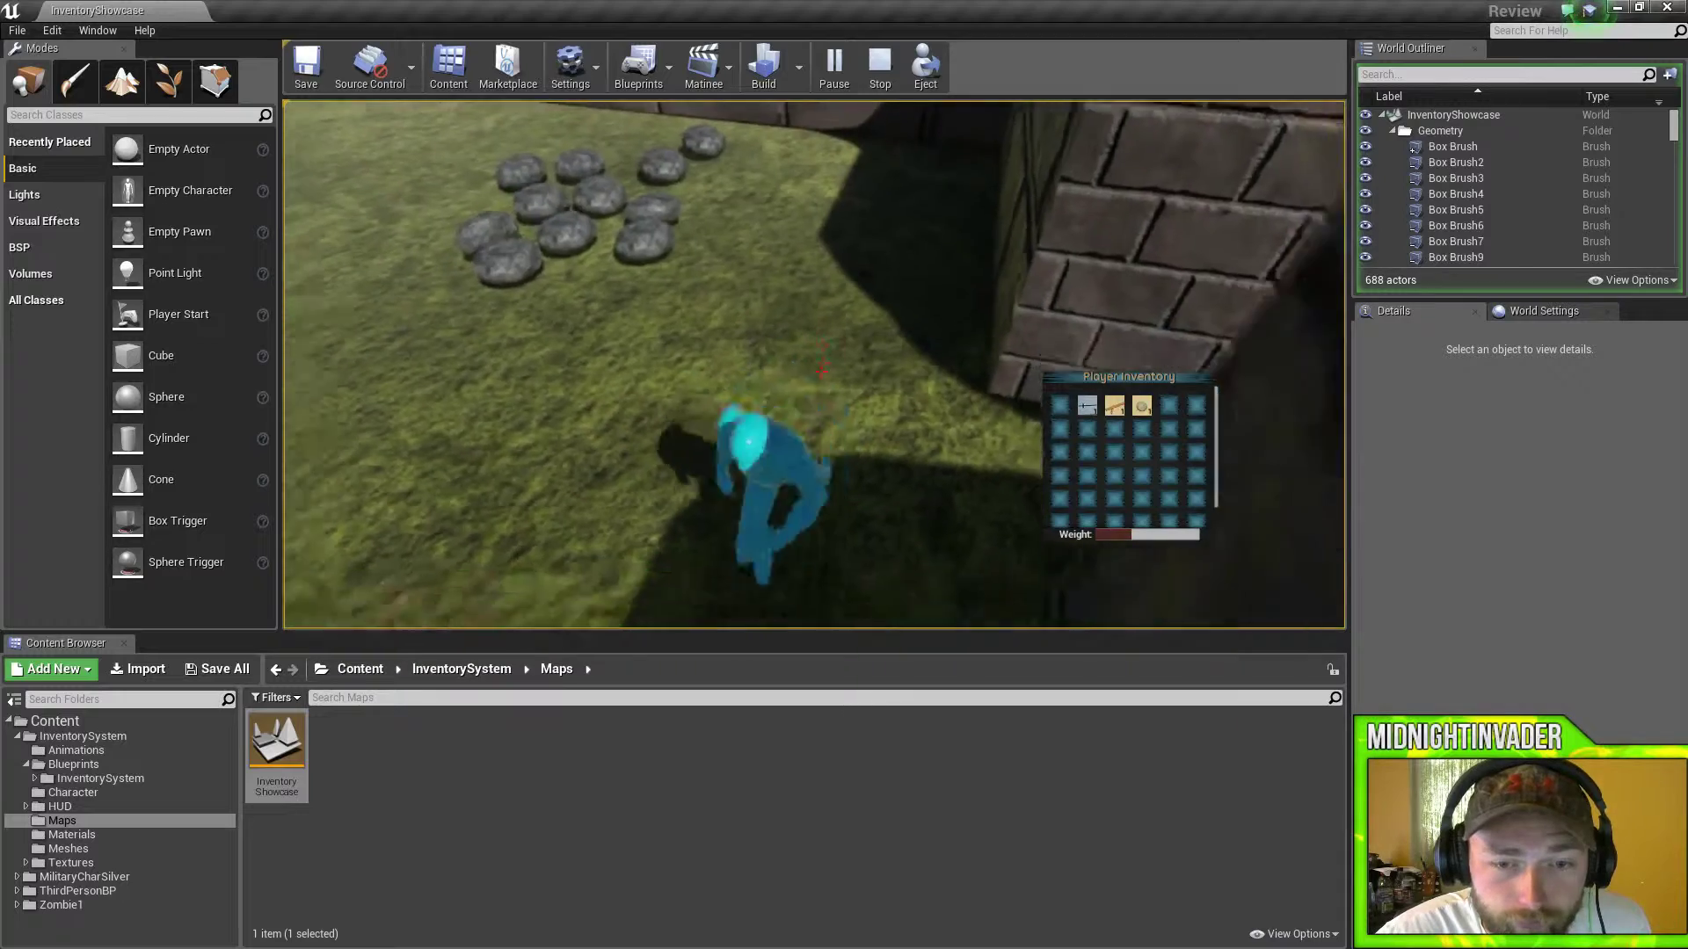
{"action": "key", "text": "w"}
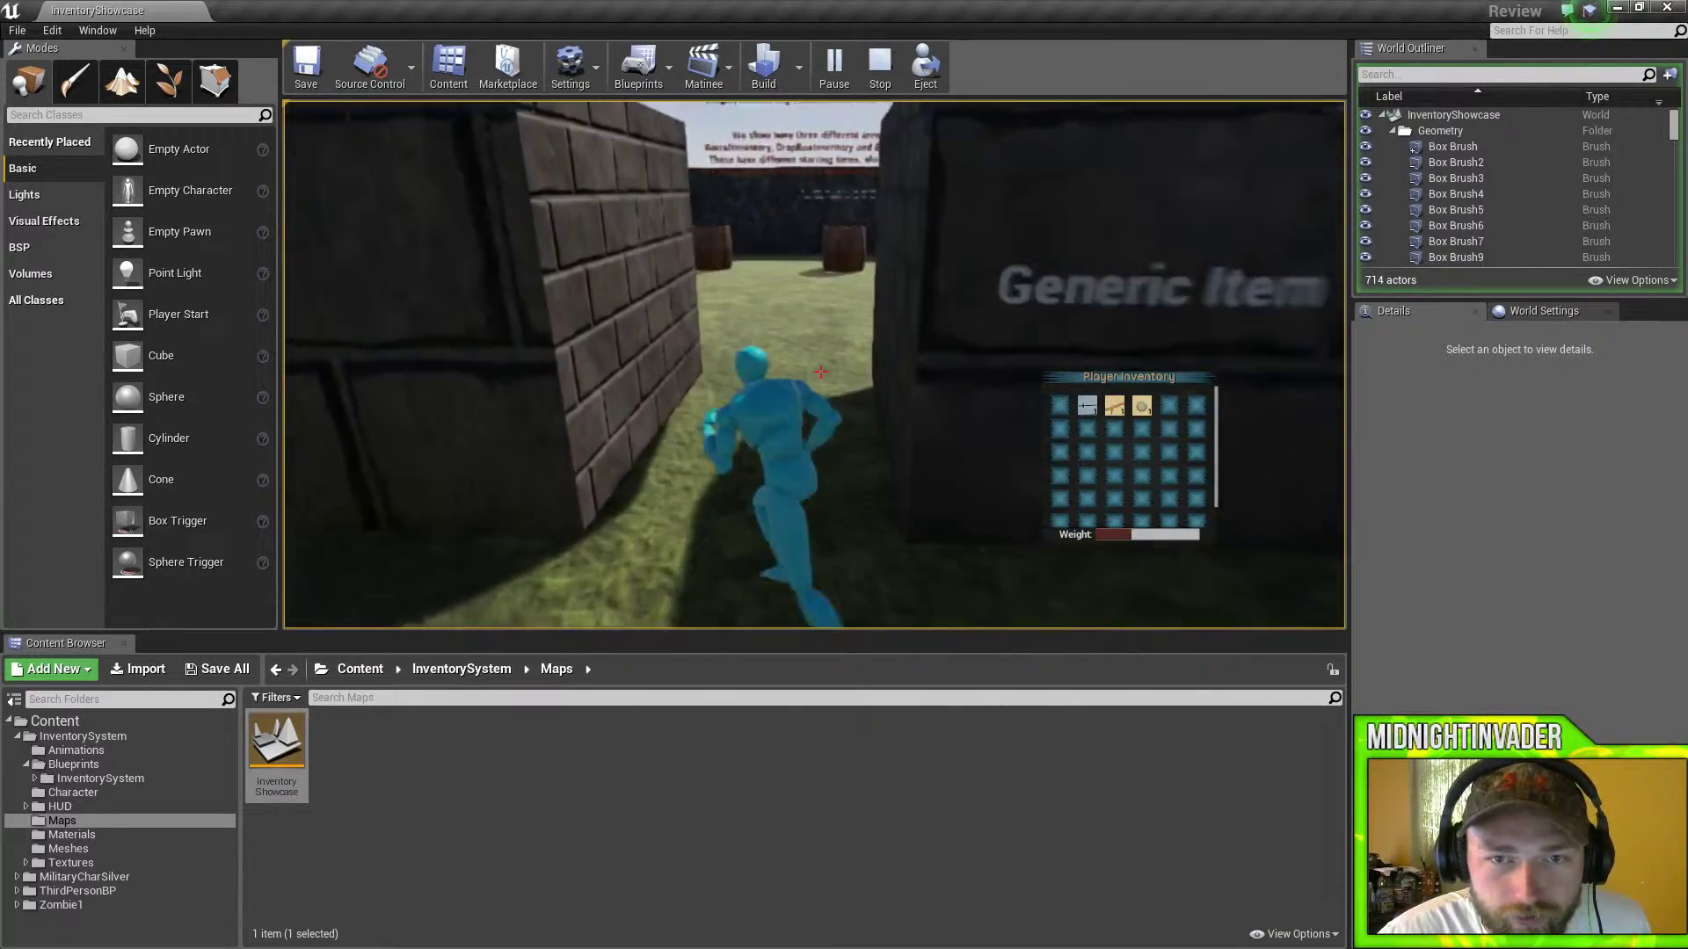
- Enter the barrel area, drop the rock from the player inventory and pick it back up from the ground
{"action": "key", "text": "w"}
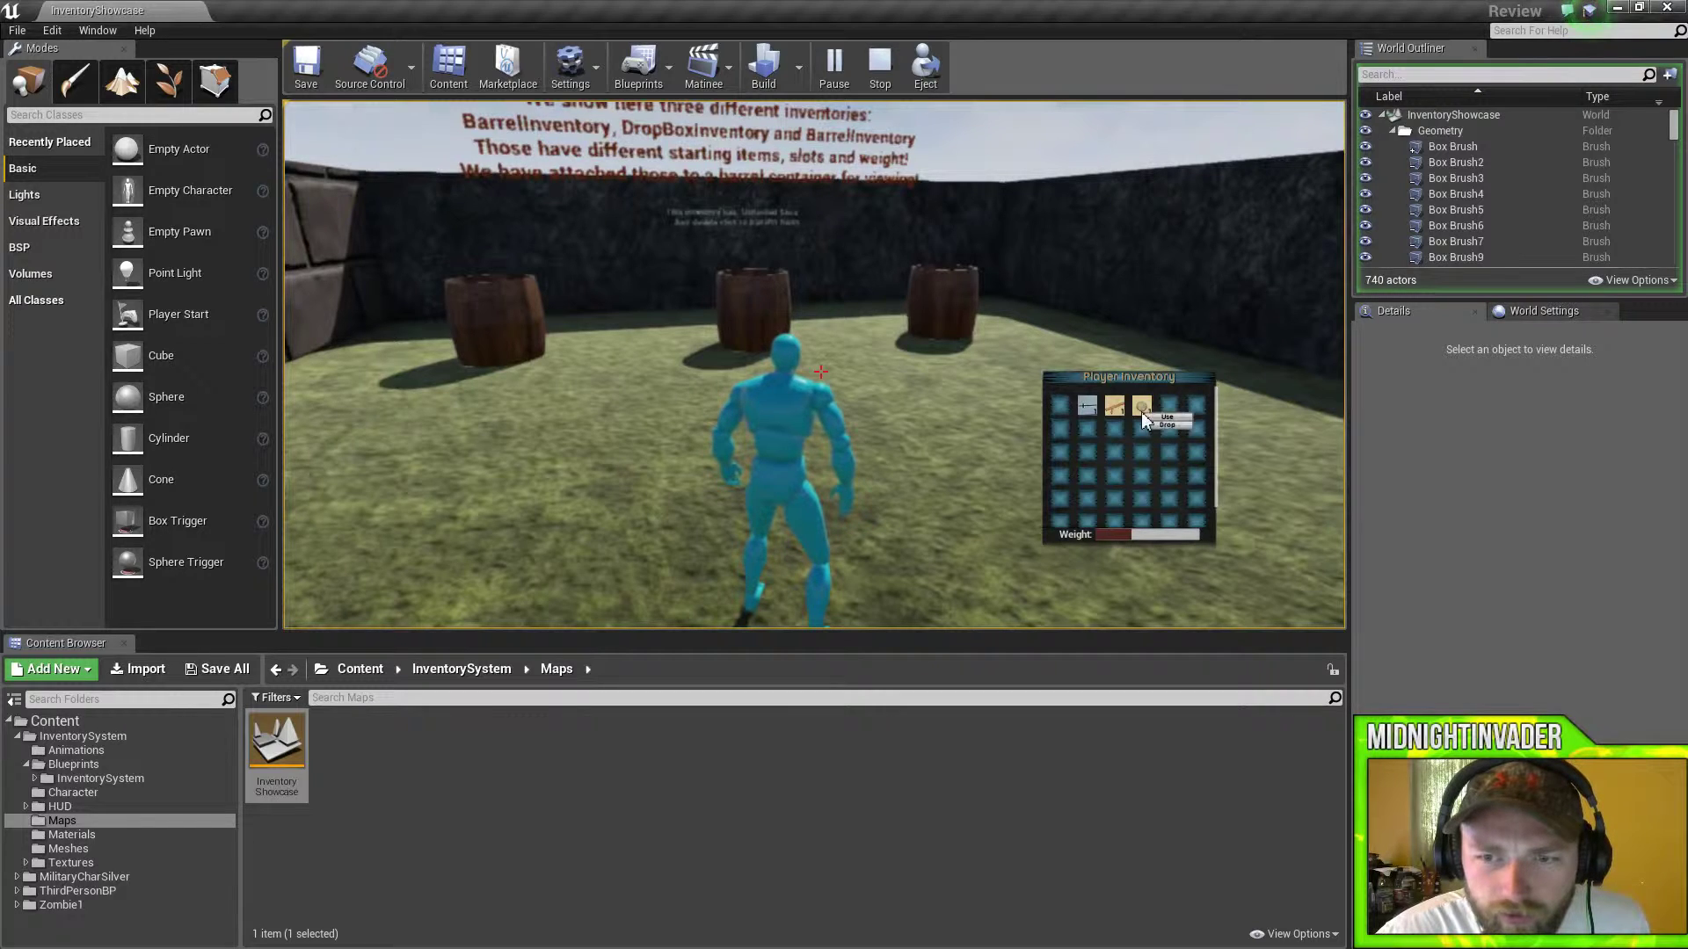
{"action": "left_click", "coordinate": [1153, 425]}
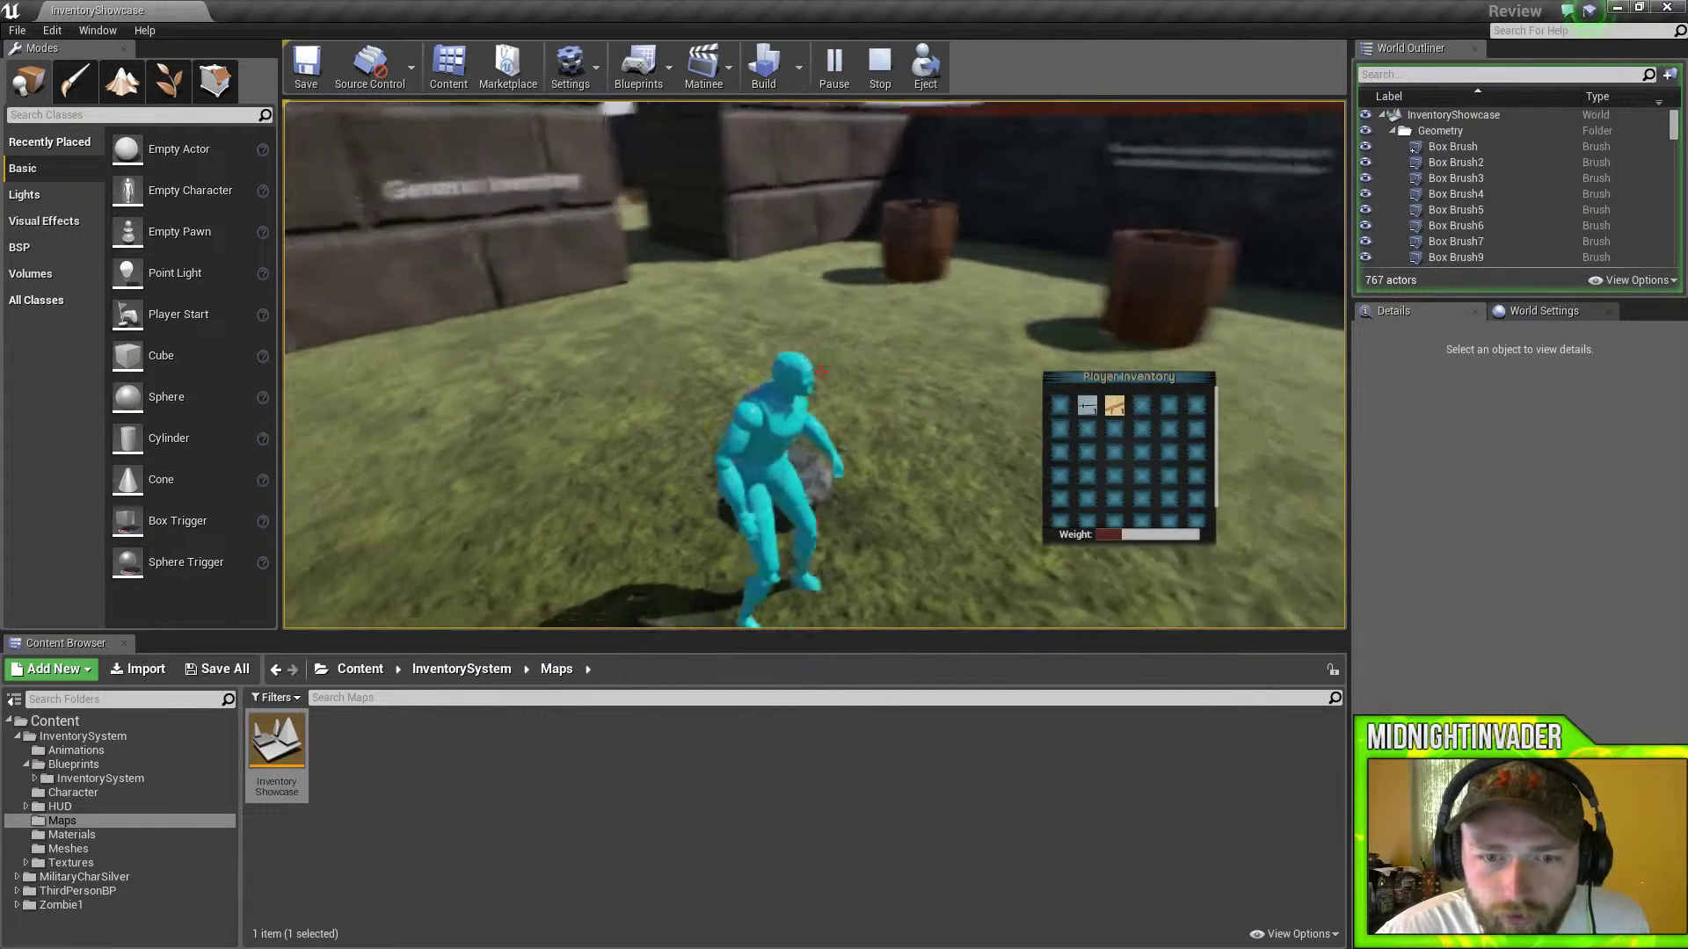
{"action": "key", "text": "e"}
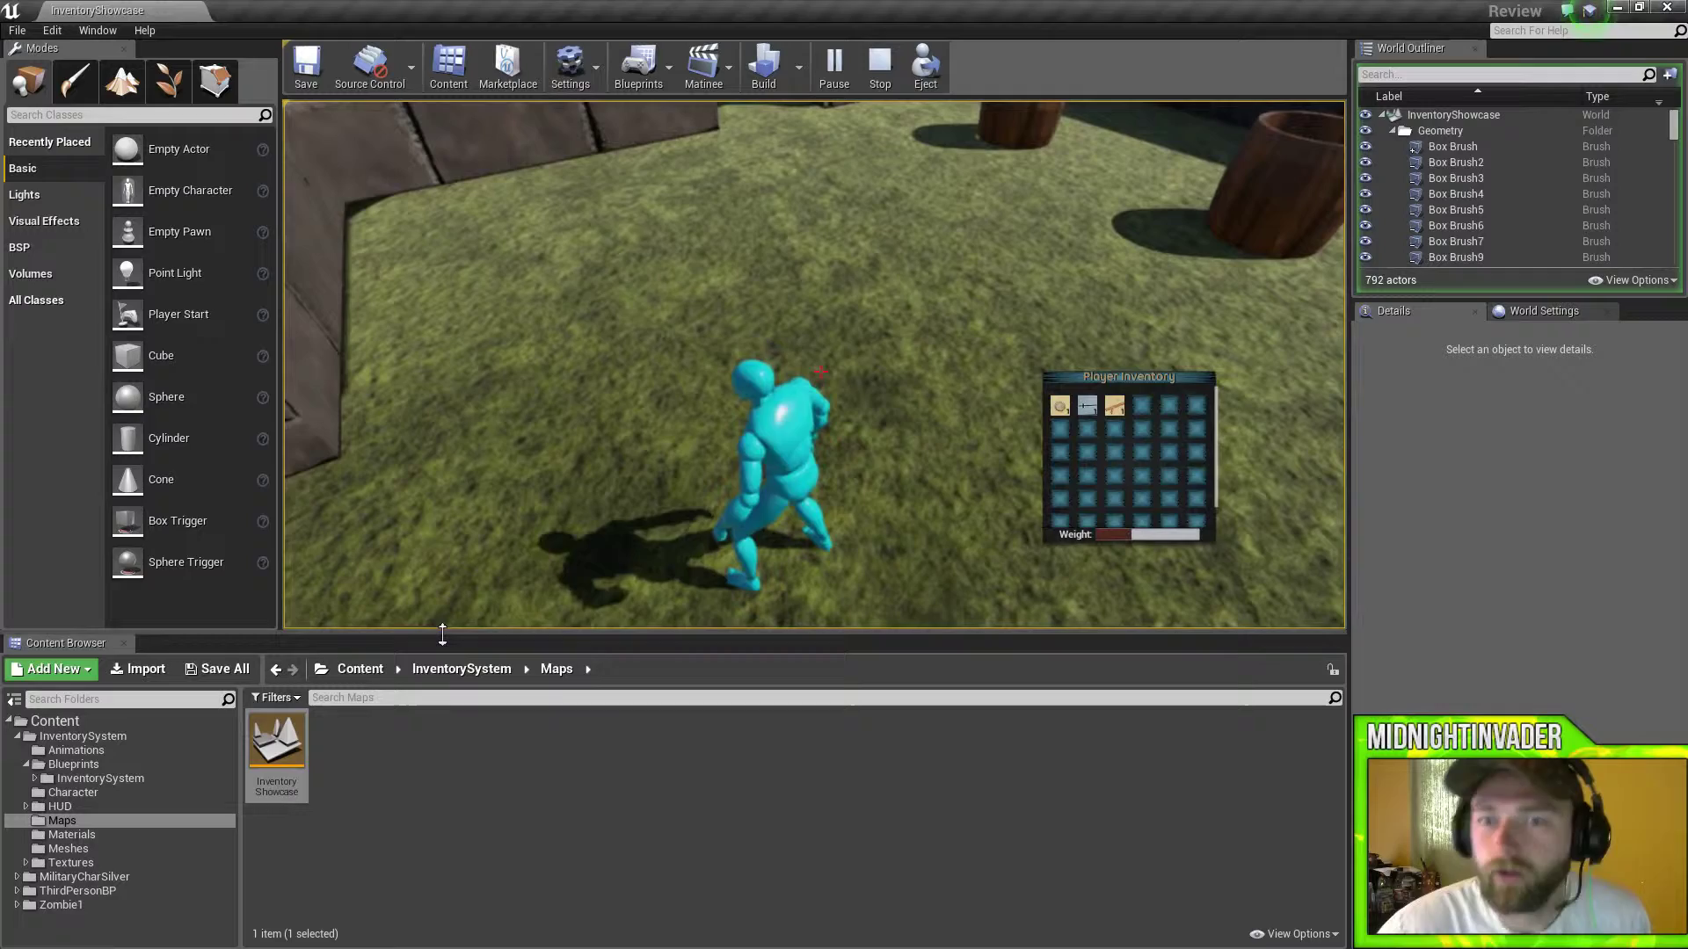
{"action": "left_click", "coordinate": [431, 562]}
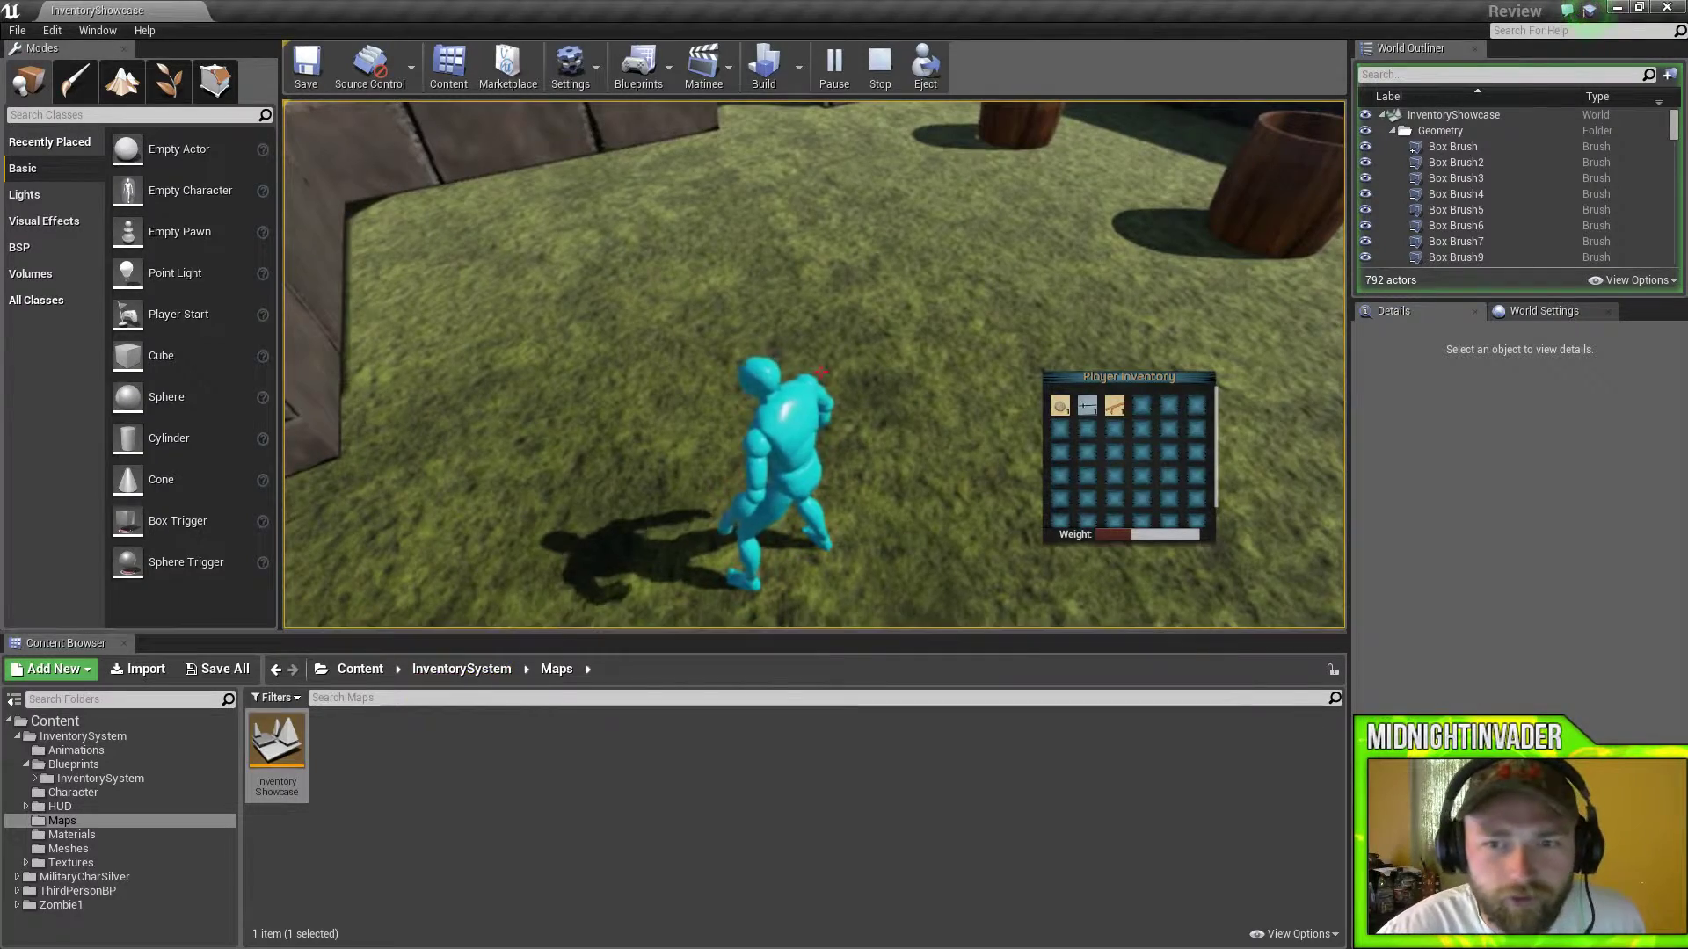
- Walk to the middle barrel marked "Unlimited Slots" and open its inventory
{"action": "key", "text": "w"}
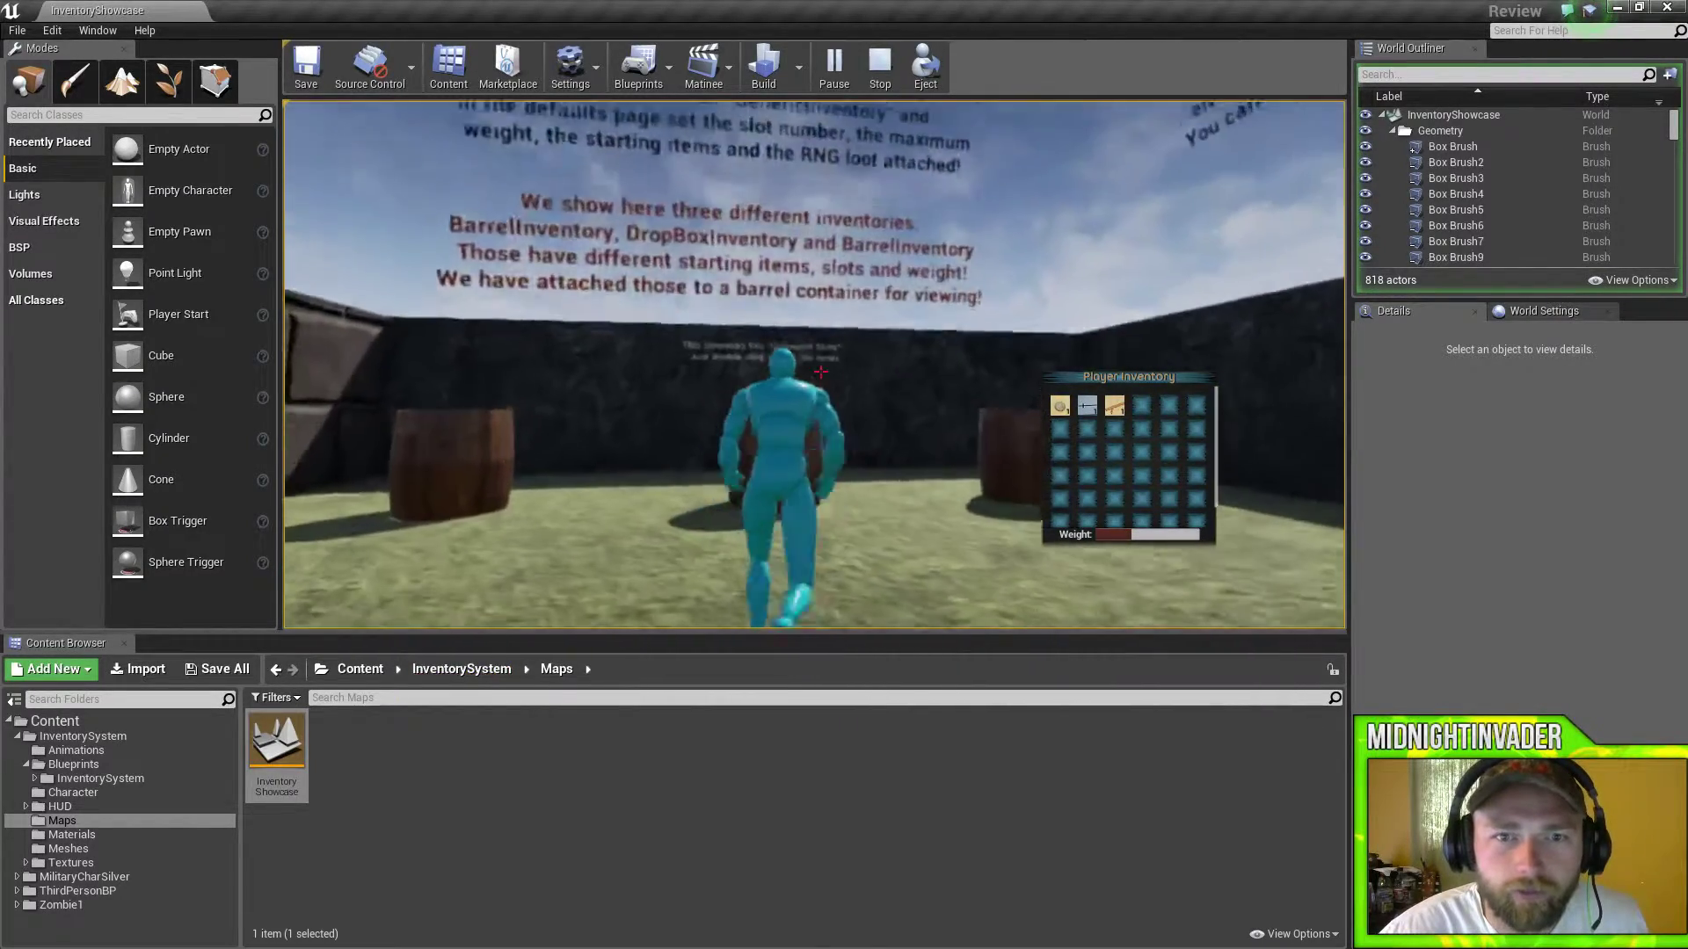
{"action": "key", "text": "w"}
{"action": "key", "text": "e"}
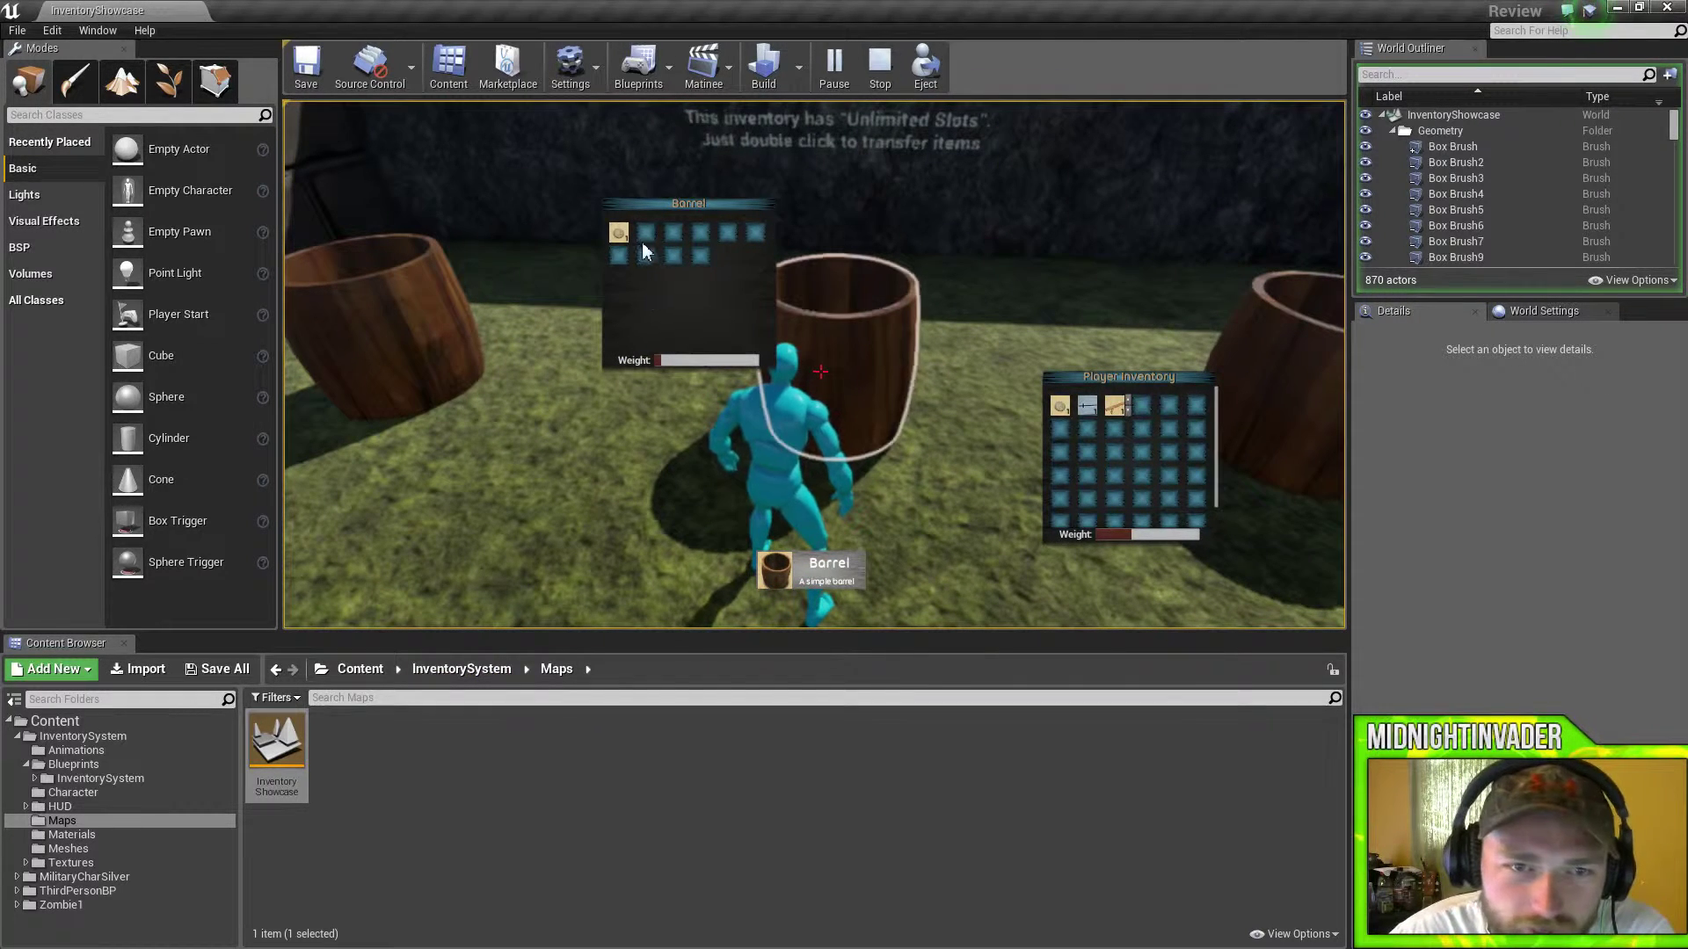
- Transfer the log into the barrel, then move the barrel's rock and log into the player inventory
{"action": "left_click_drag", "start_coordinate": [643, 243], "coordinate": [650, 235]}
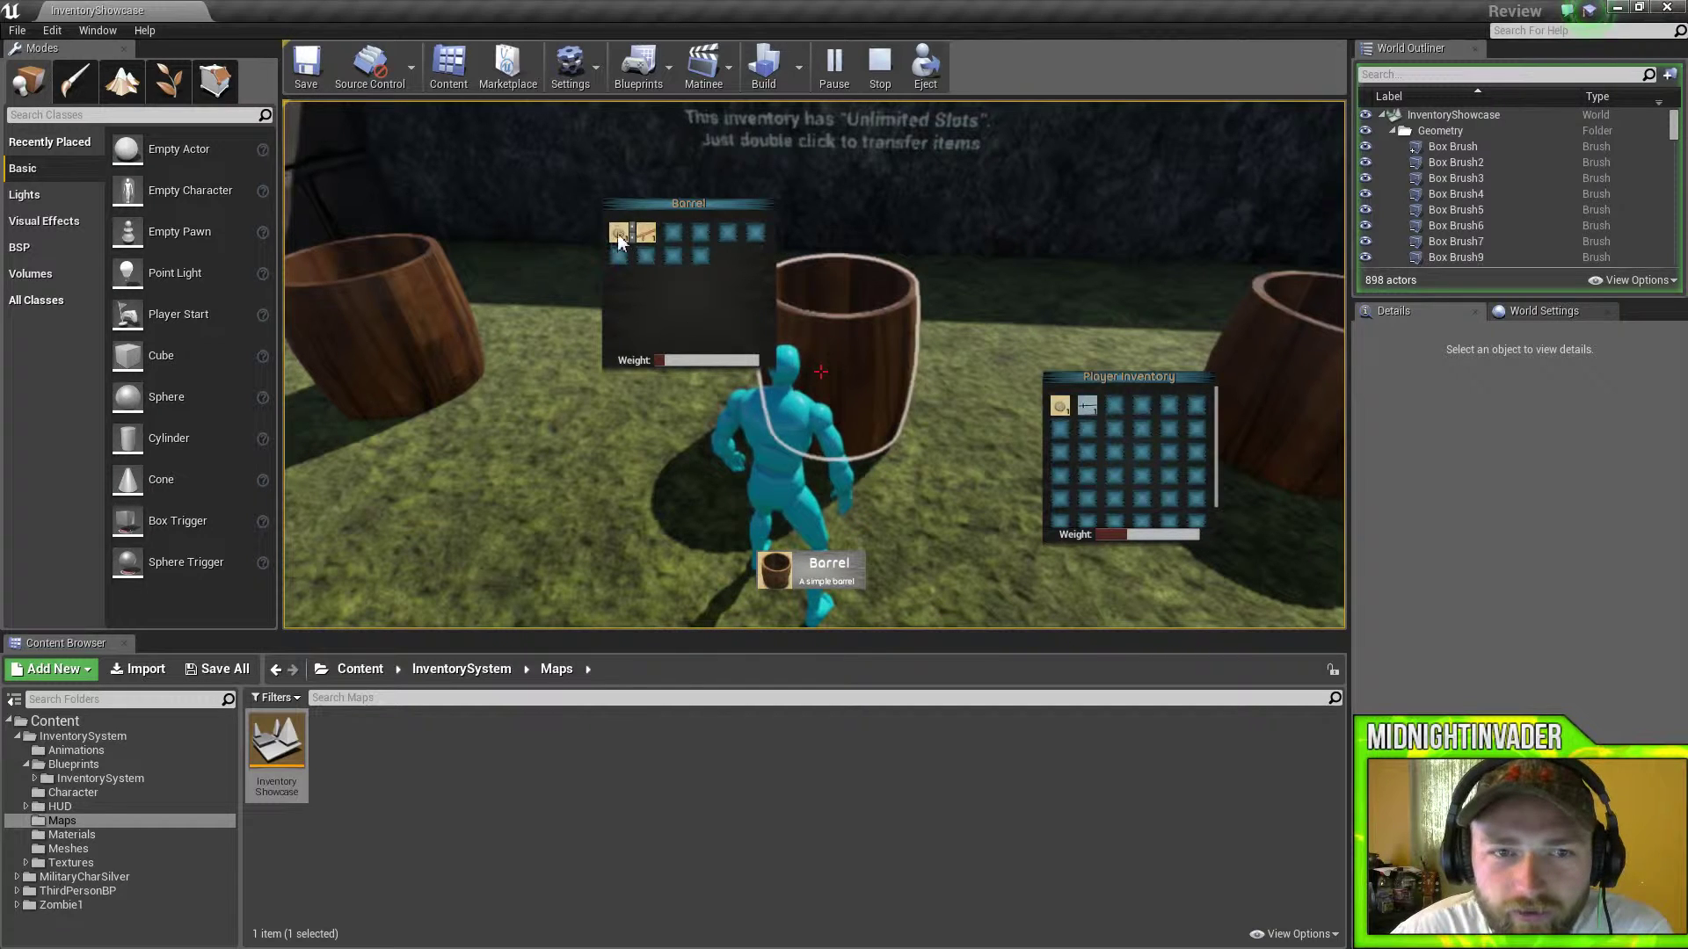
{"action": "left_click_drag", "start_coordinate": [1078, 436], "coordinate": [1089, 429]}
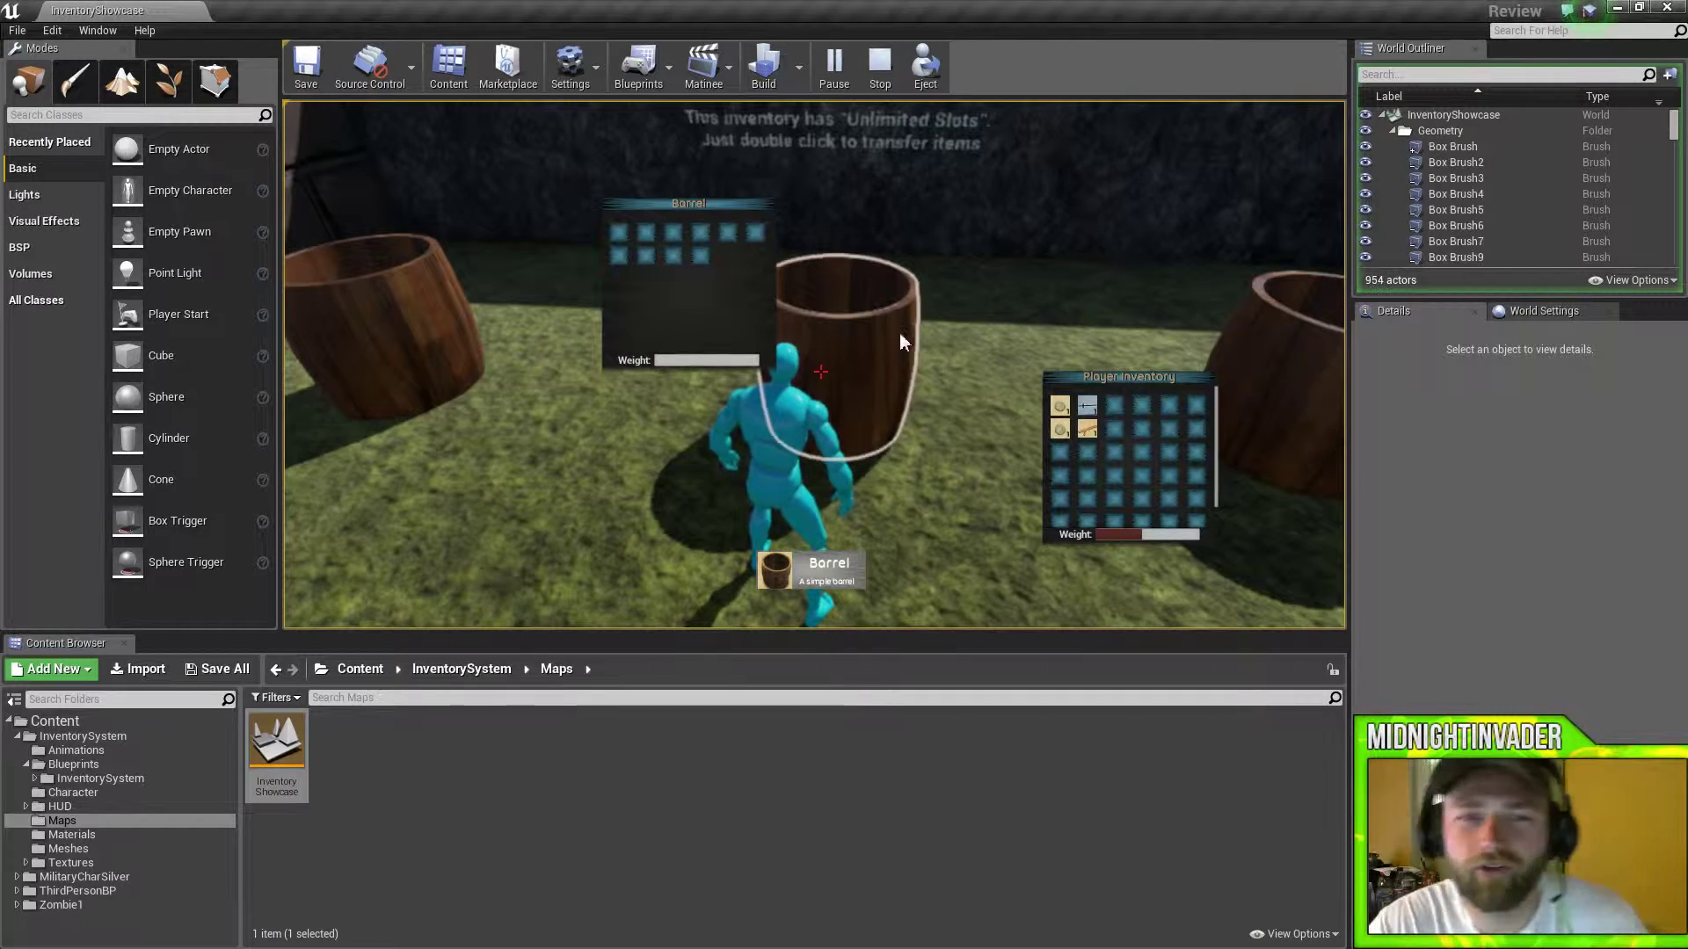
{"action": "left_click_drag", "start_coordinate": [900, 332], "coordinate": [844, 330]}
- Walk away from the middle barrel and close the barrel and player inventory windows
{"action": "key", "text": "s"}
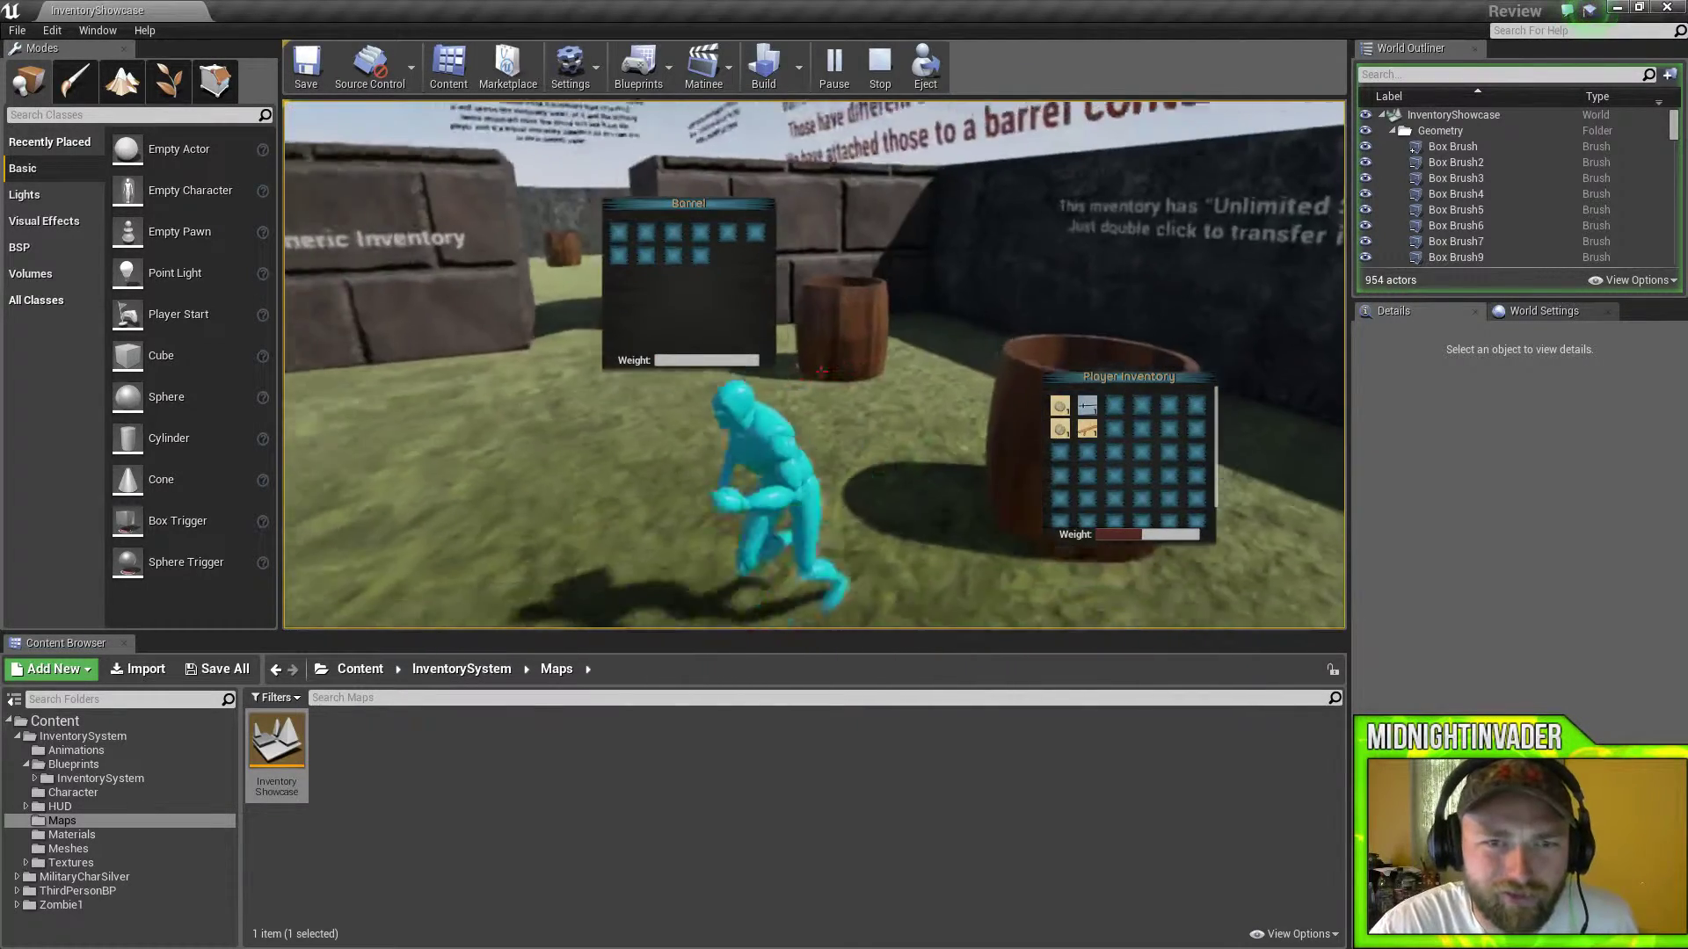
{"action": "key", "text": "w"}
{"action": "left_click_drag", "start_coordinate": [422, 290], "coordinate": [281, 272]}
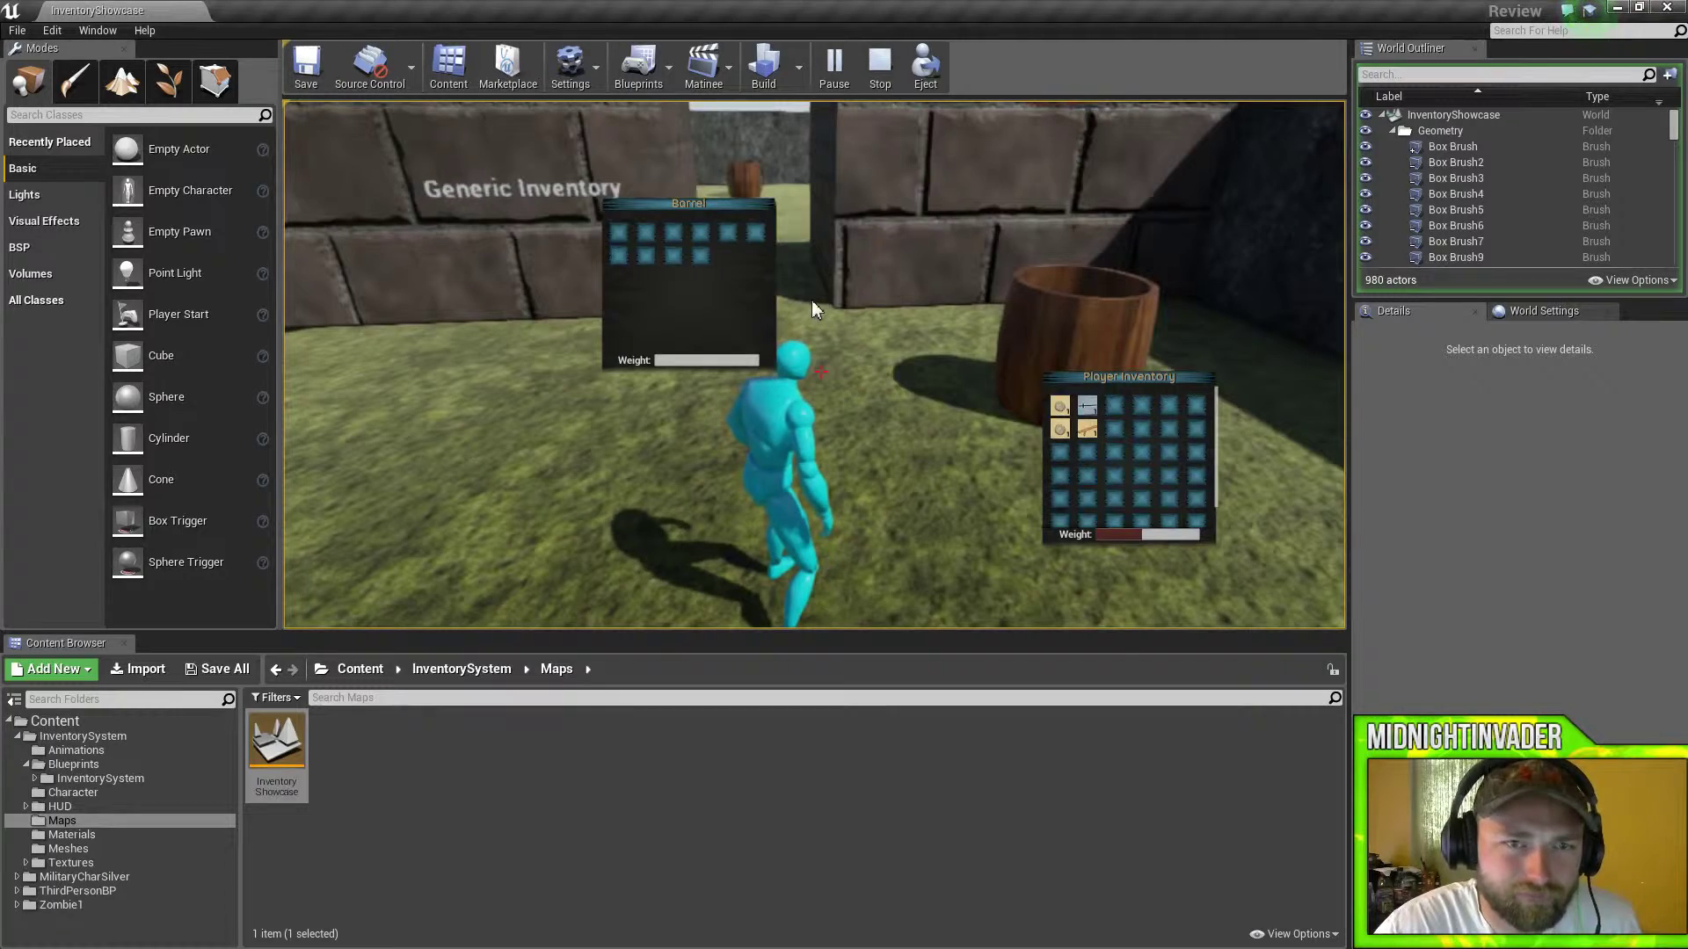
{"action": "key", "text": "i"}
- Walk through to the Generic Container area and read its notes on creating containers and splitting stacks
{"action": "key", "text": "w"}
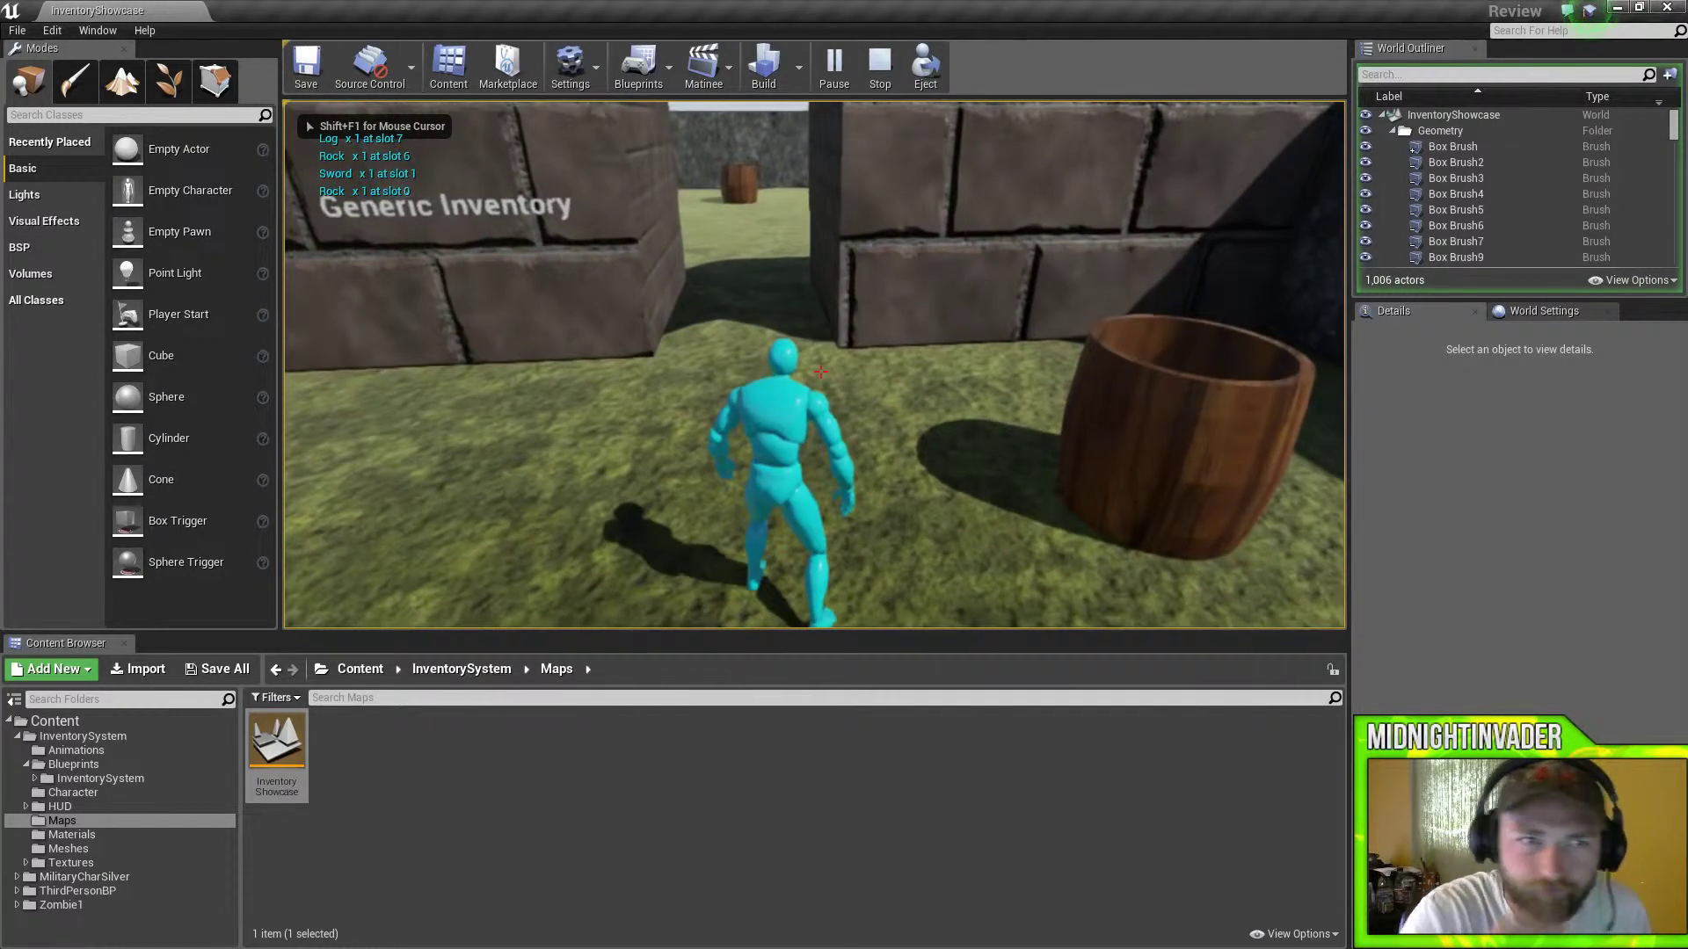
{"action": "key", "text": "w"}
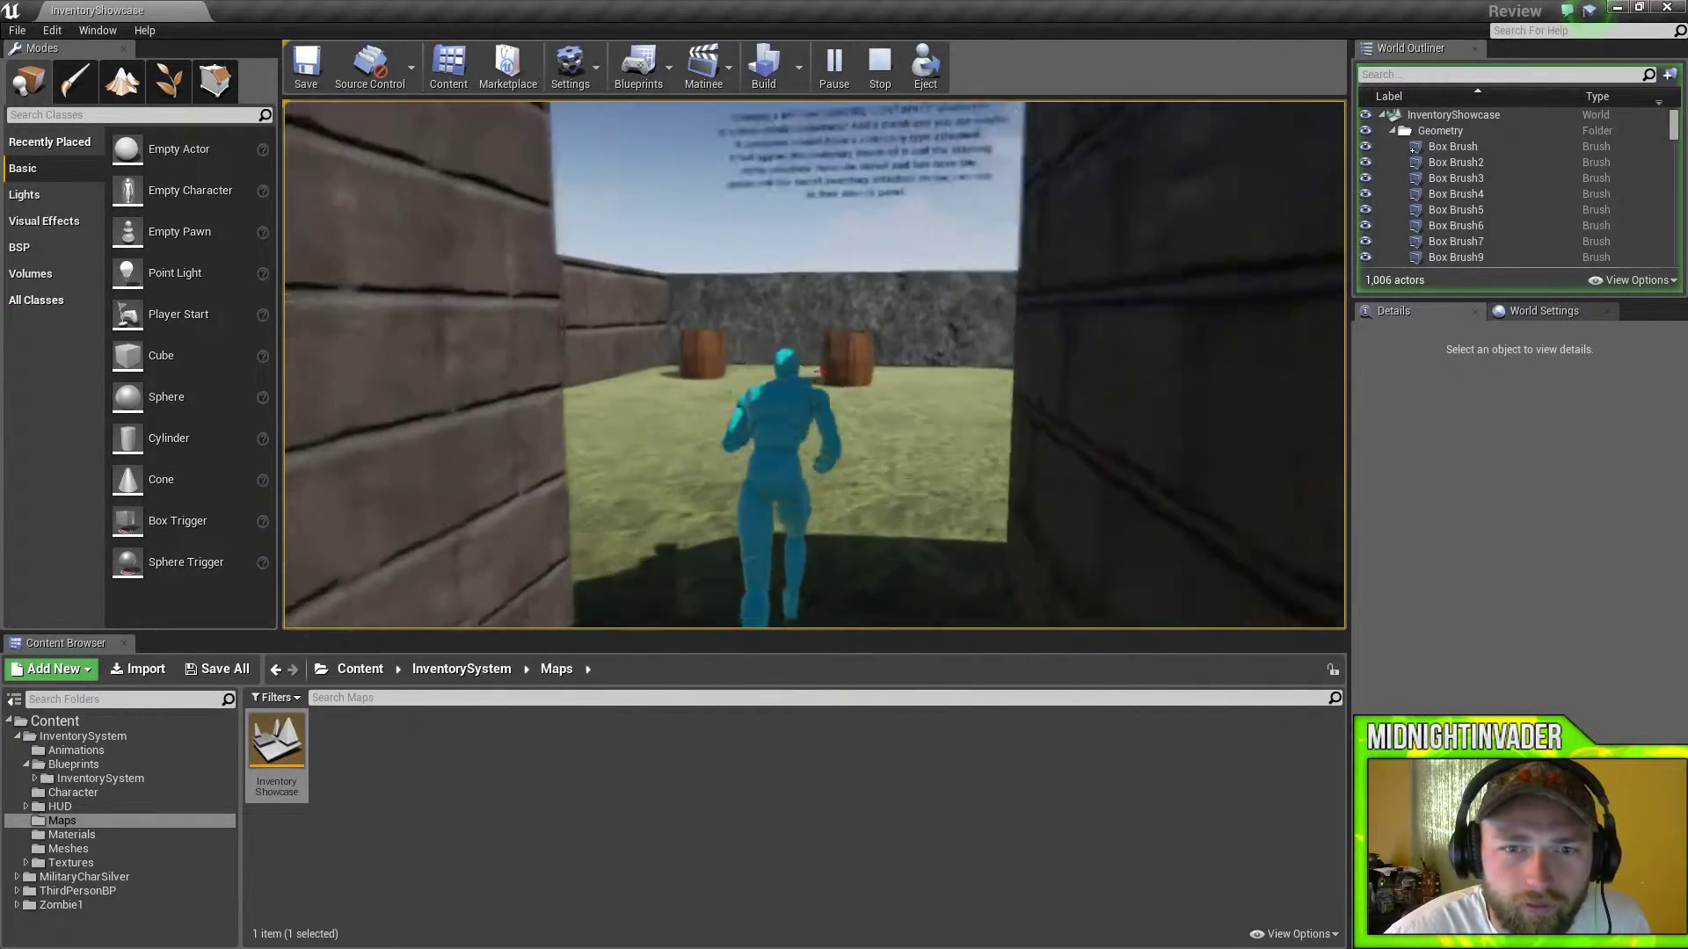
{"action": "key", "text": "w"}
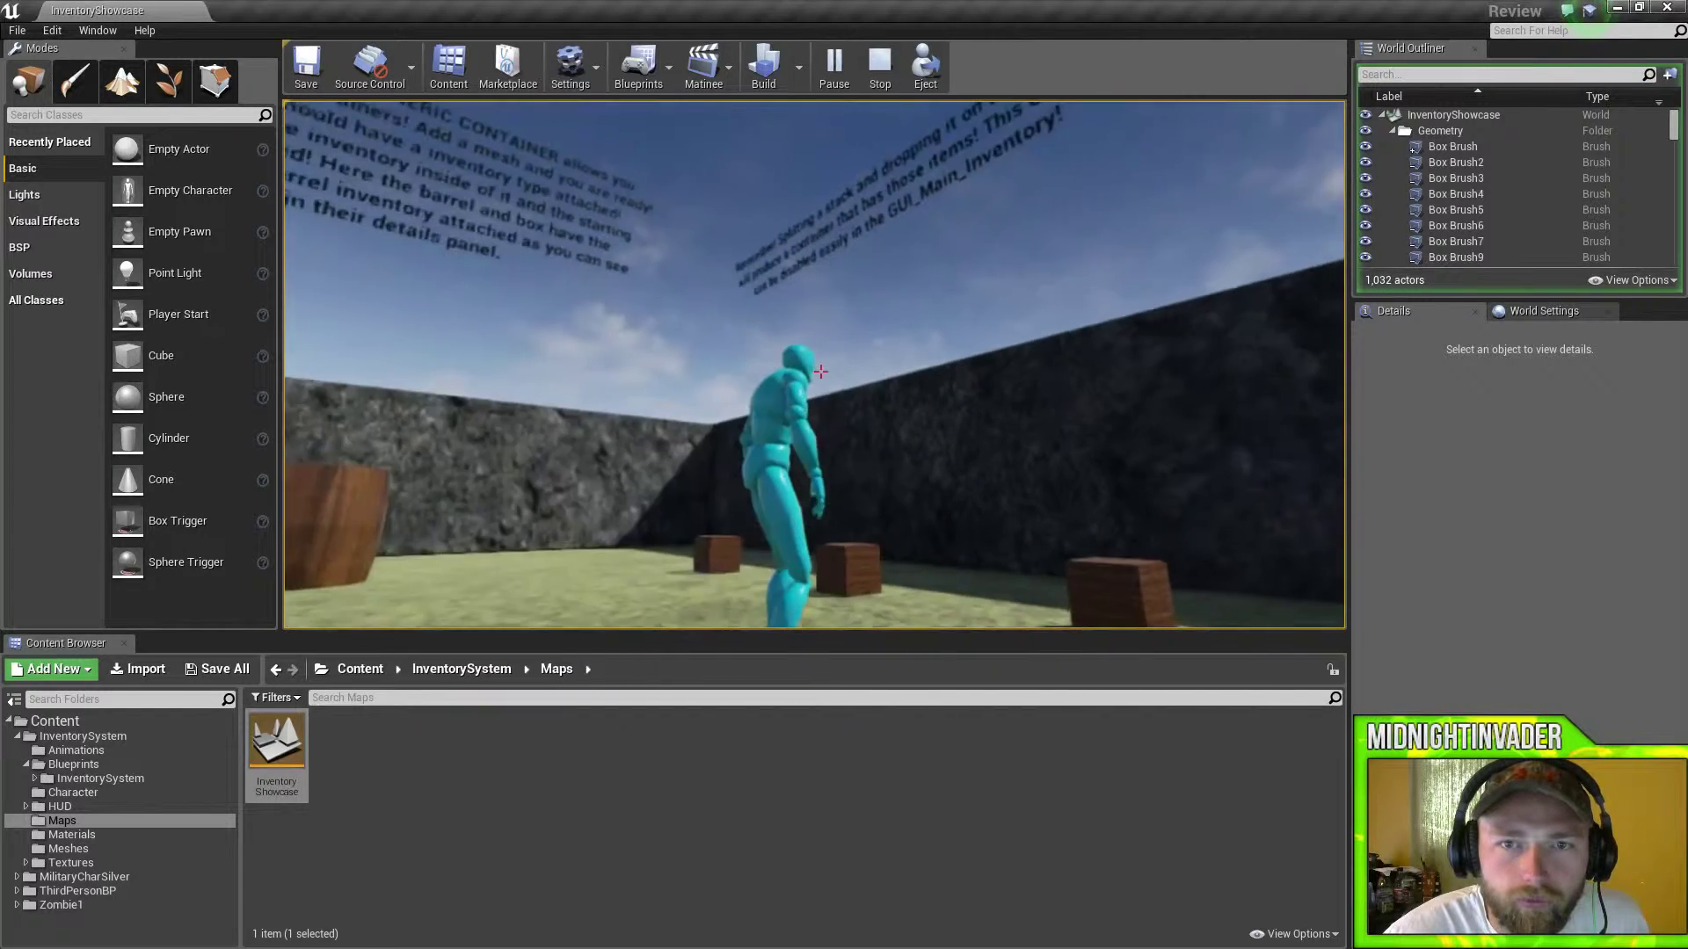
{"action": "key", "text": "a"}
{"action": "key", "text": "w"}
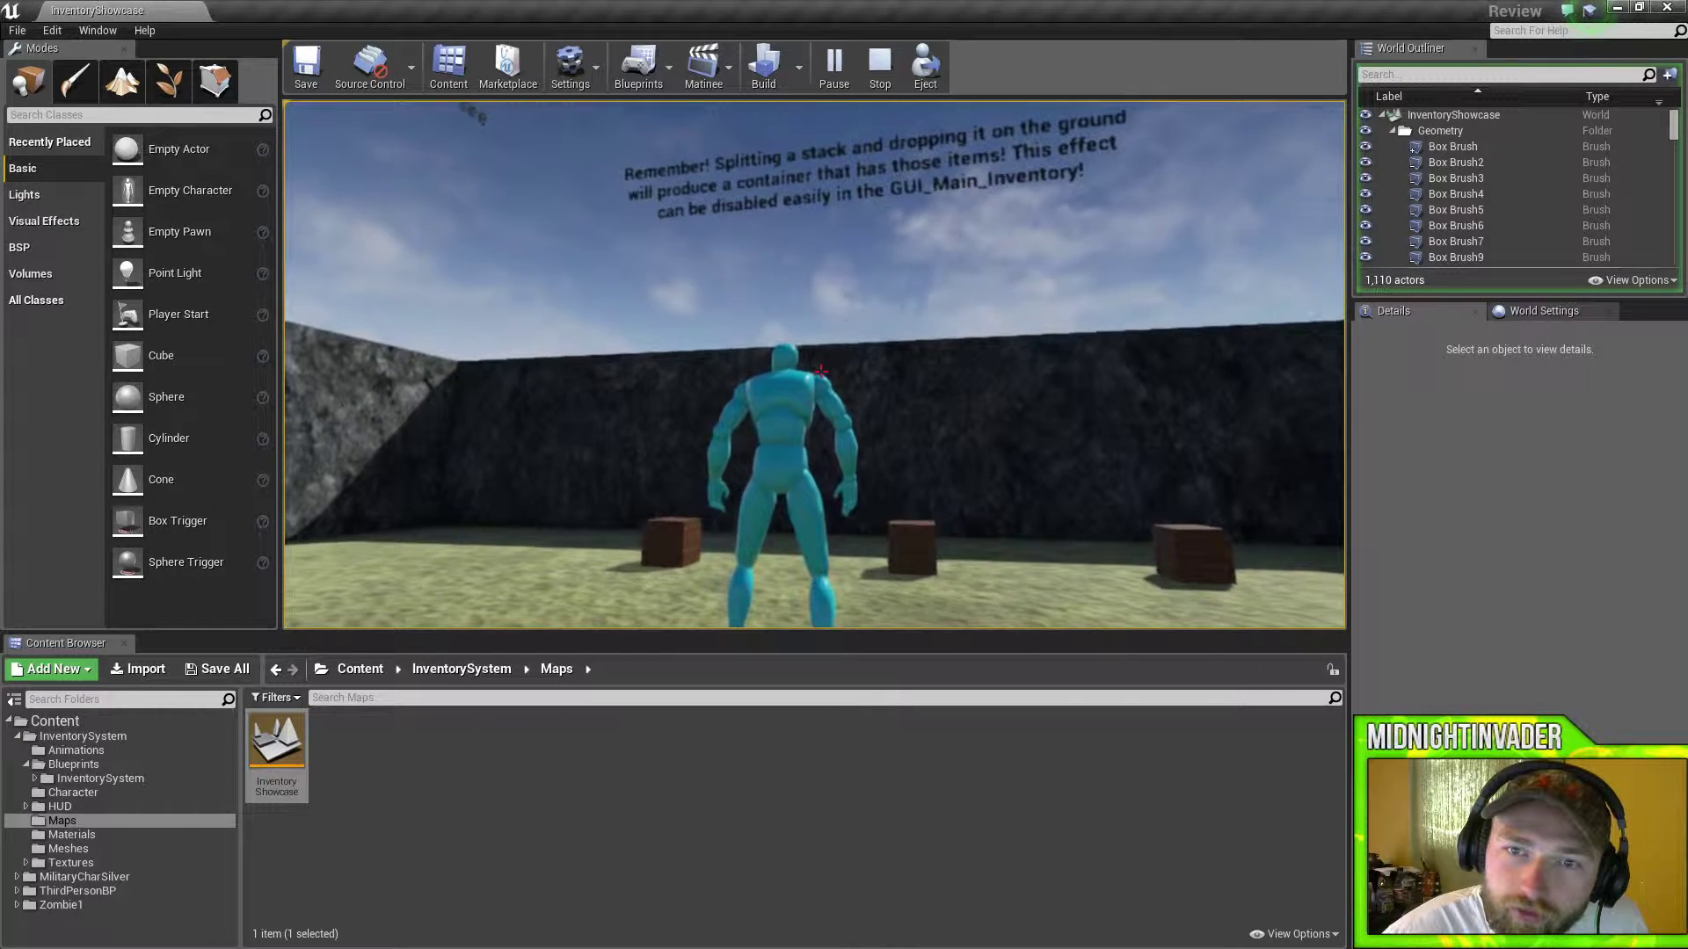
- Open the inventory of a barrel in the Generic Container area, then end the play session
{"action": "key", "text": "w"}
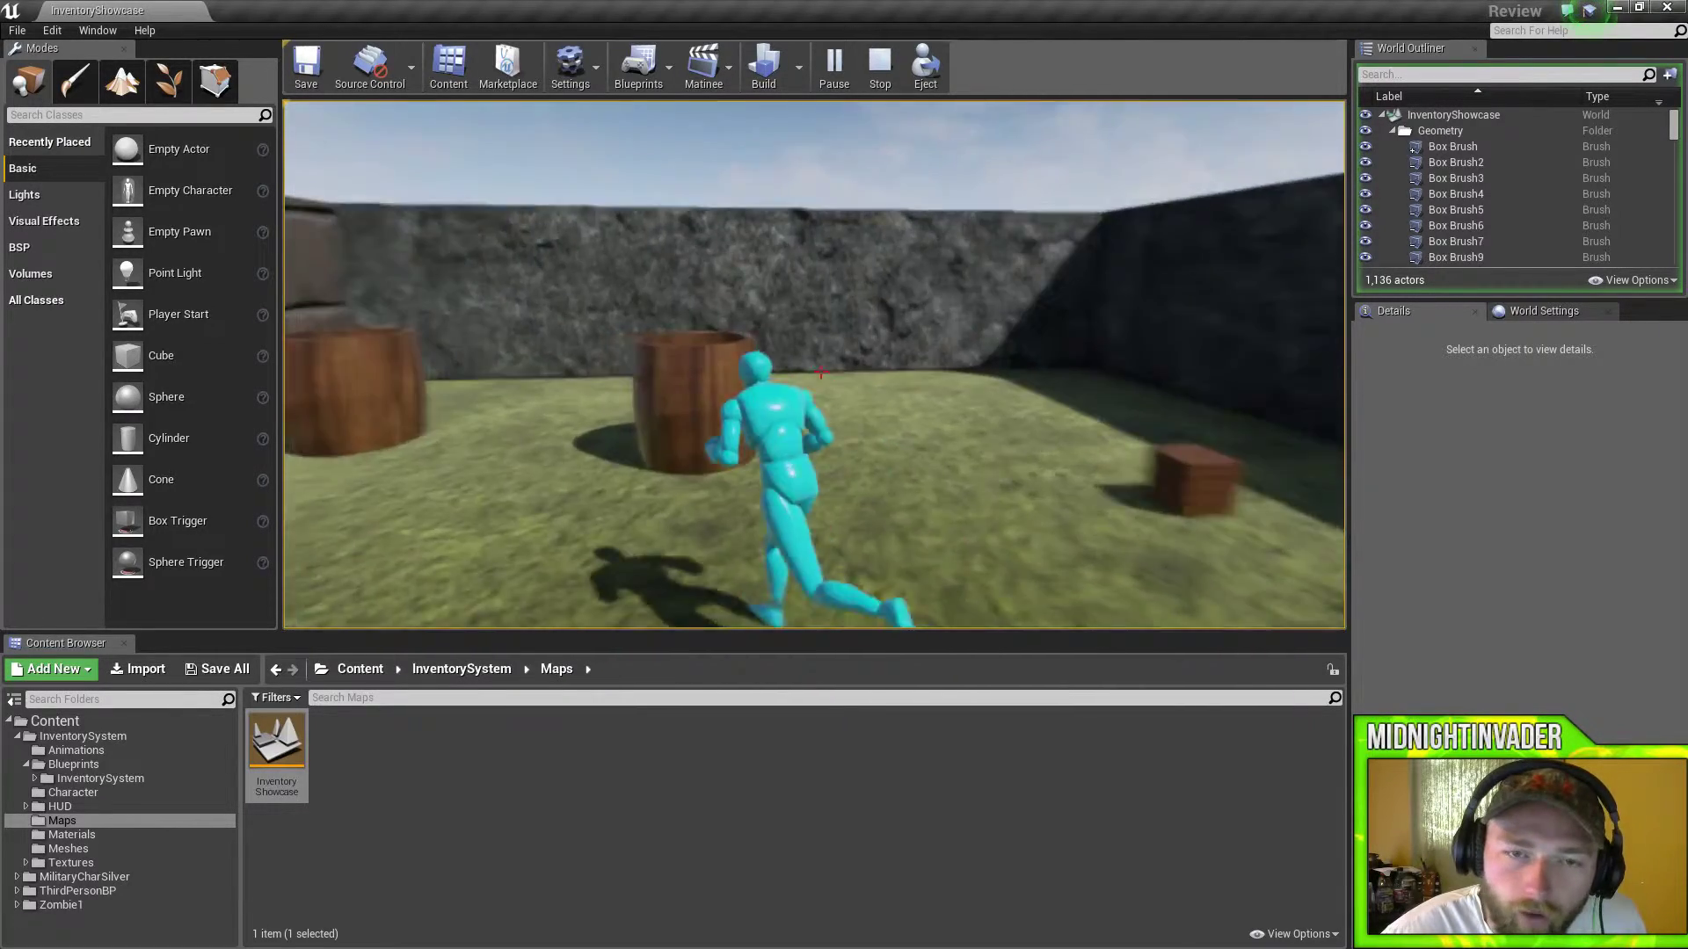
{"action": "key", "text": "e"}
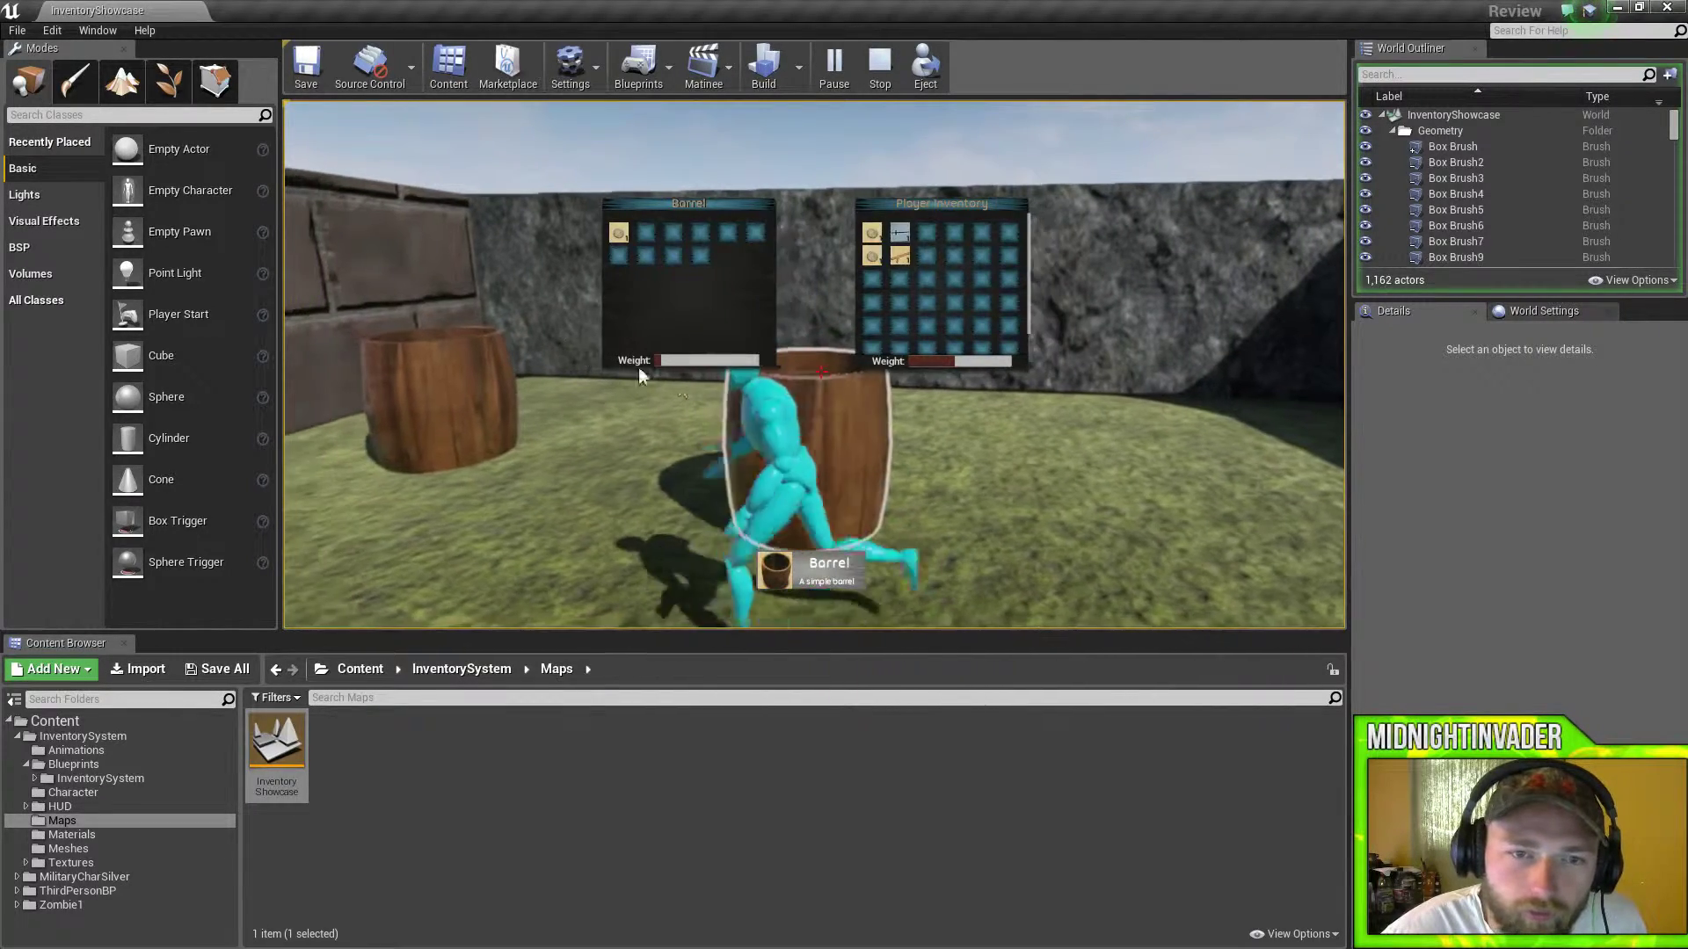
{"action": "key", "text": "Escape"}
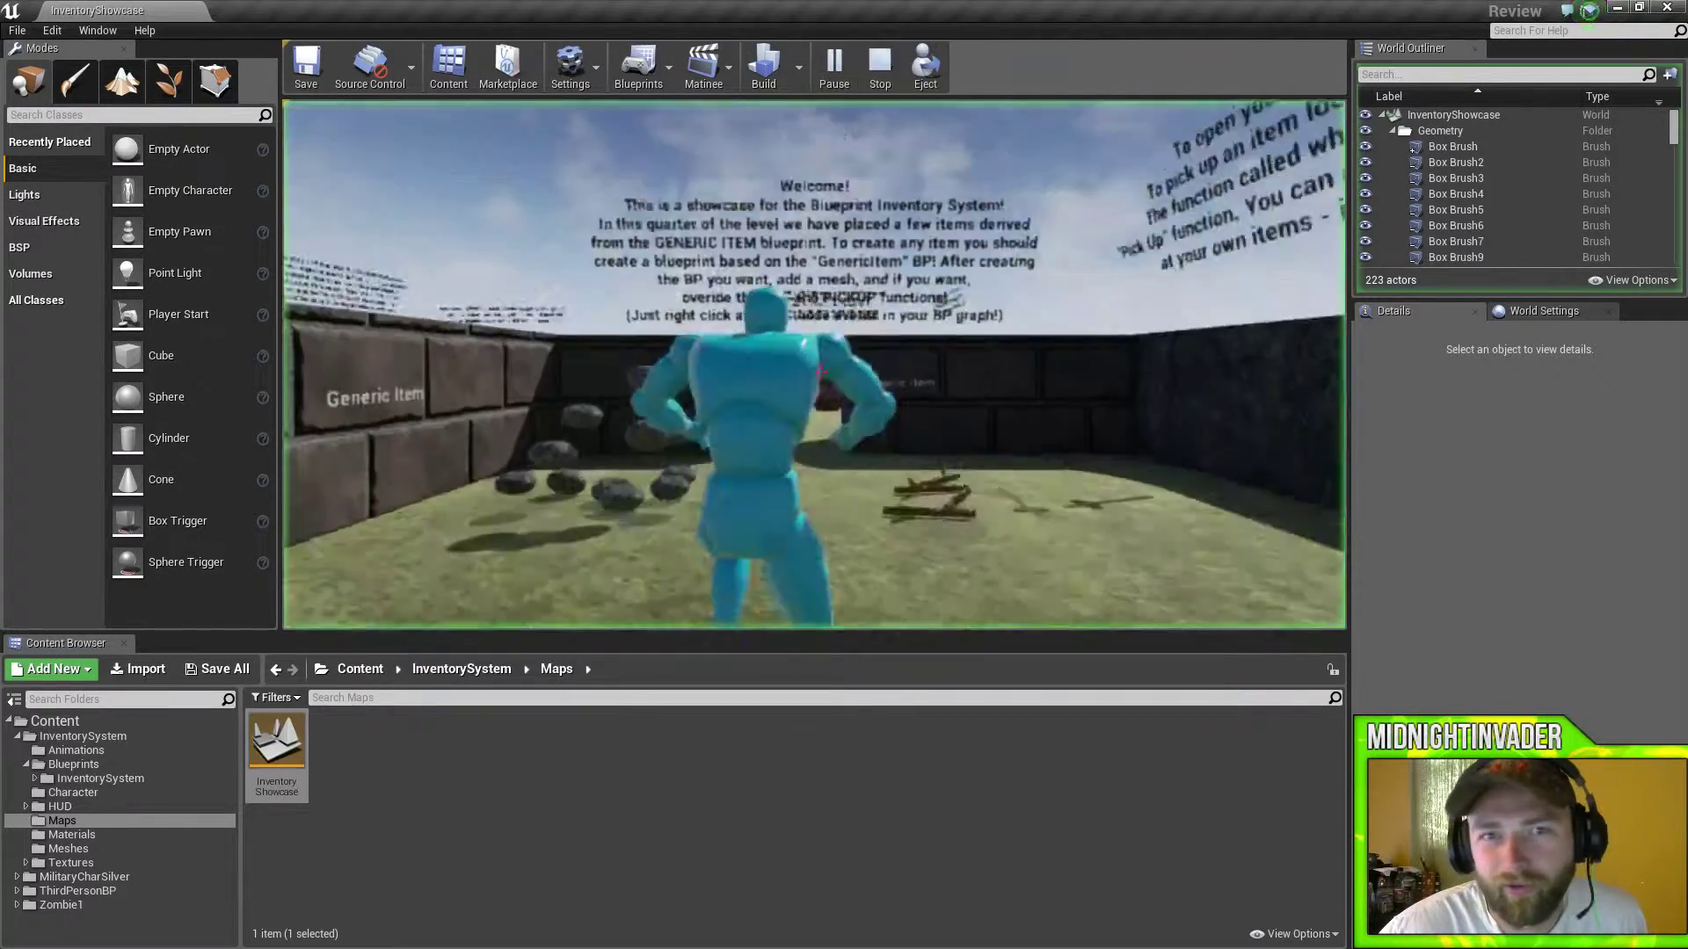
- Play the level again and run the character through the item, inventory and container areas towards the RNG System area
{"action": "left_click", "coordinate": [777, 371]}
{"action": "key", "text": "w"}
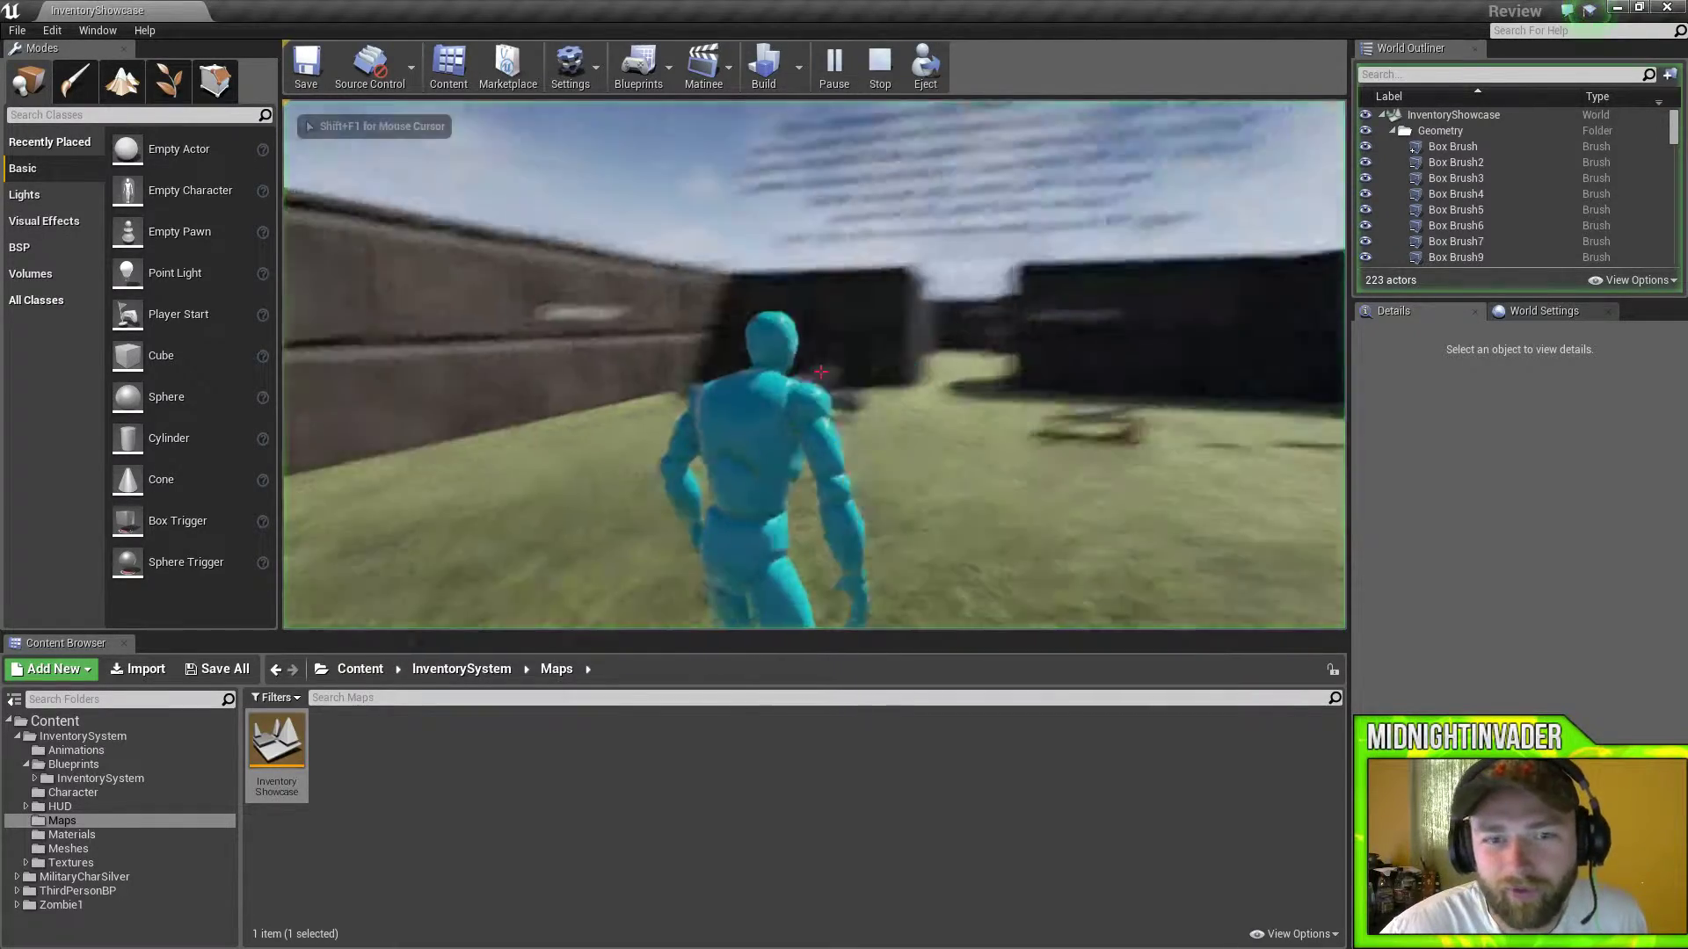
{"action": "key", "text": "space"}
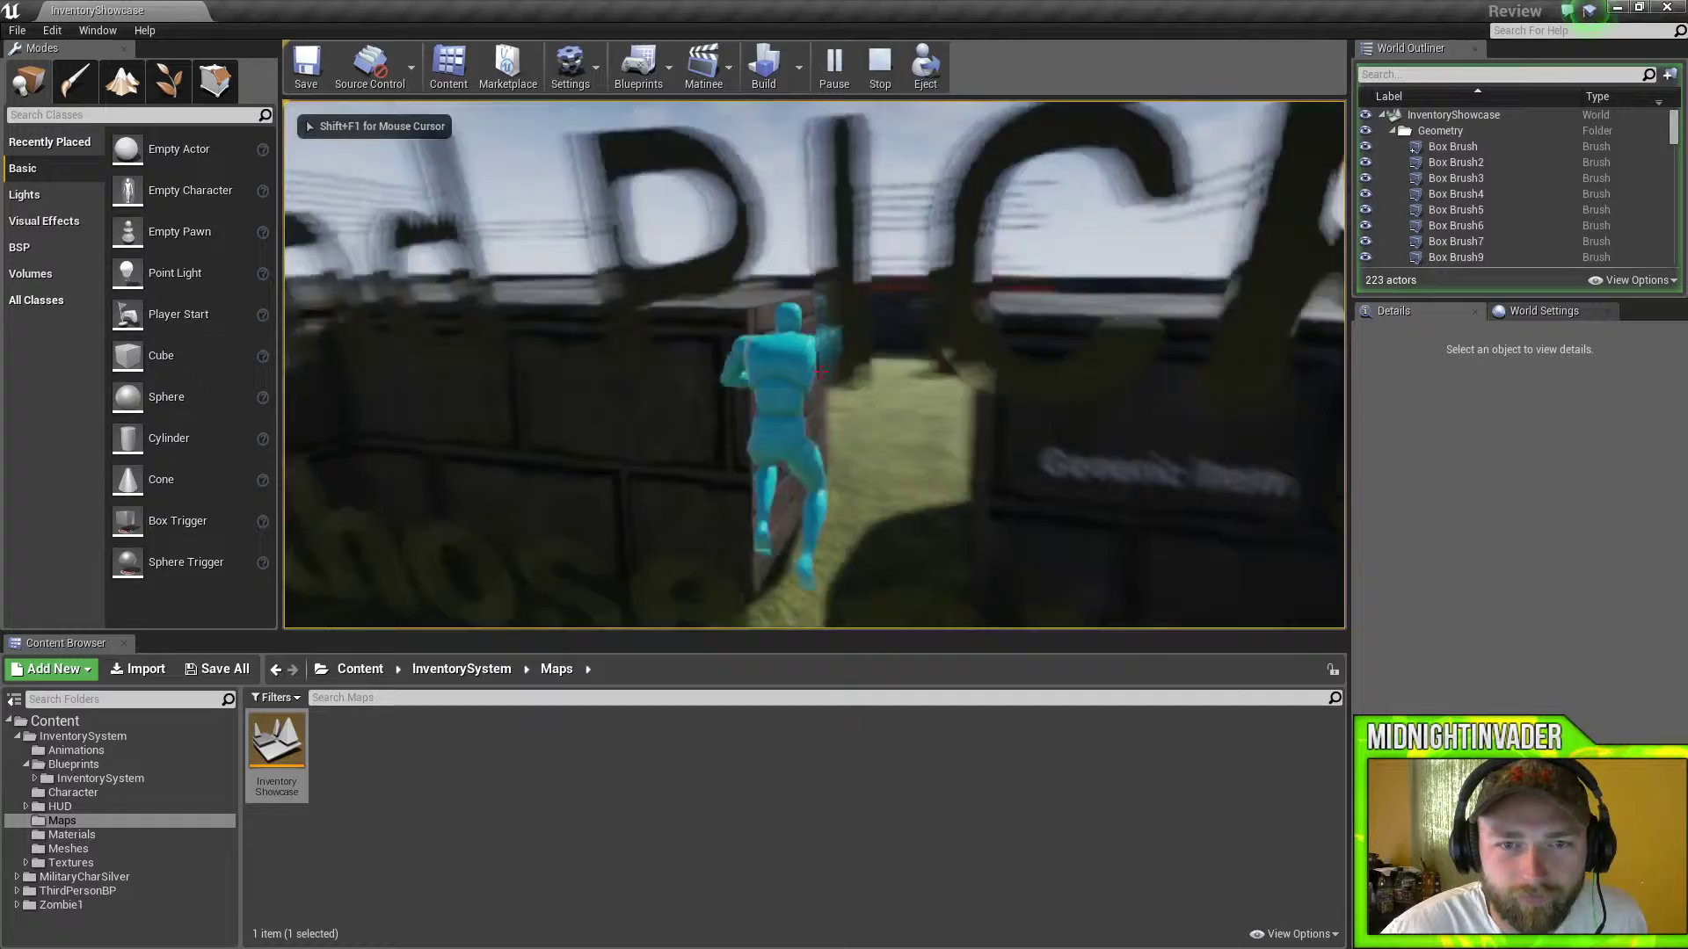
{"action": "key", "text": "w"}
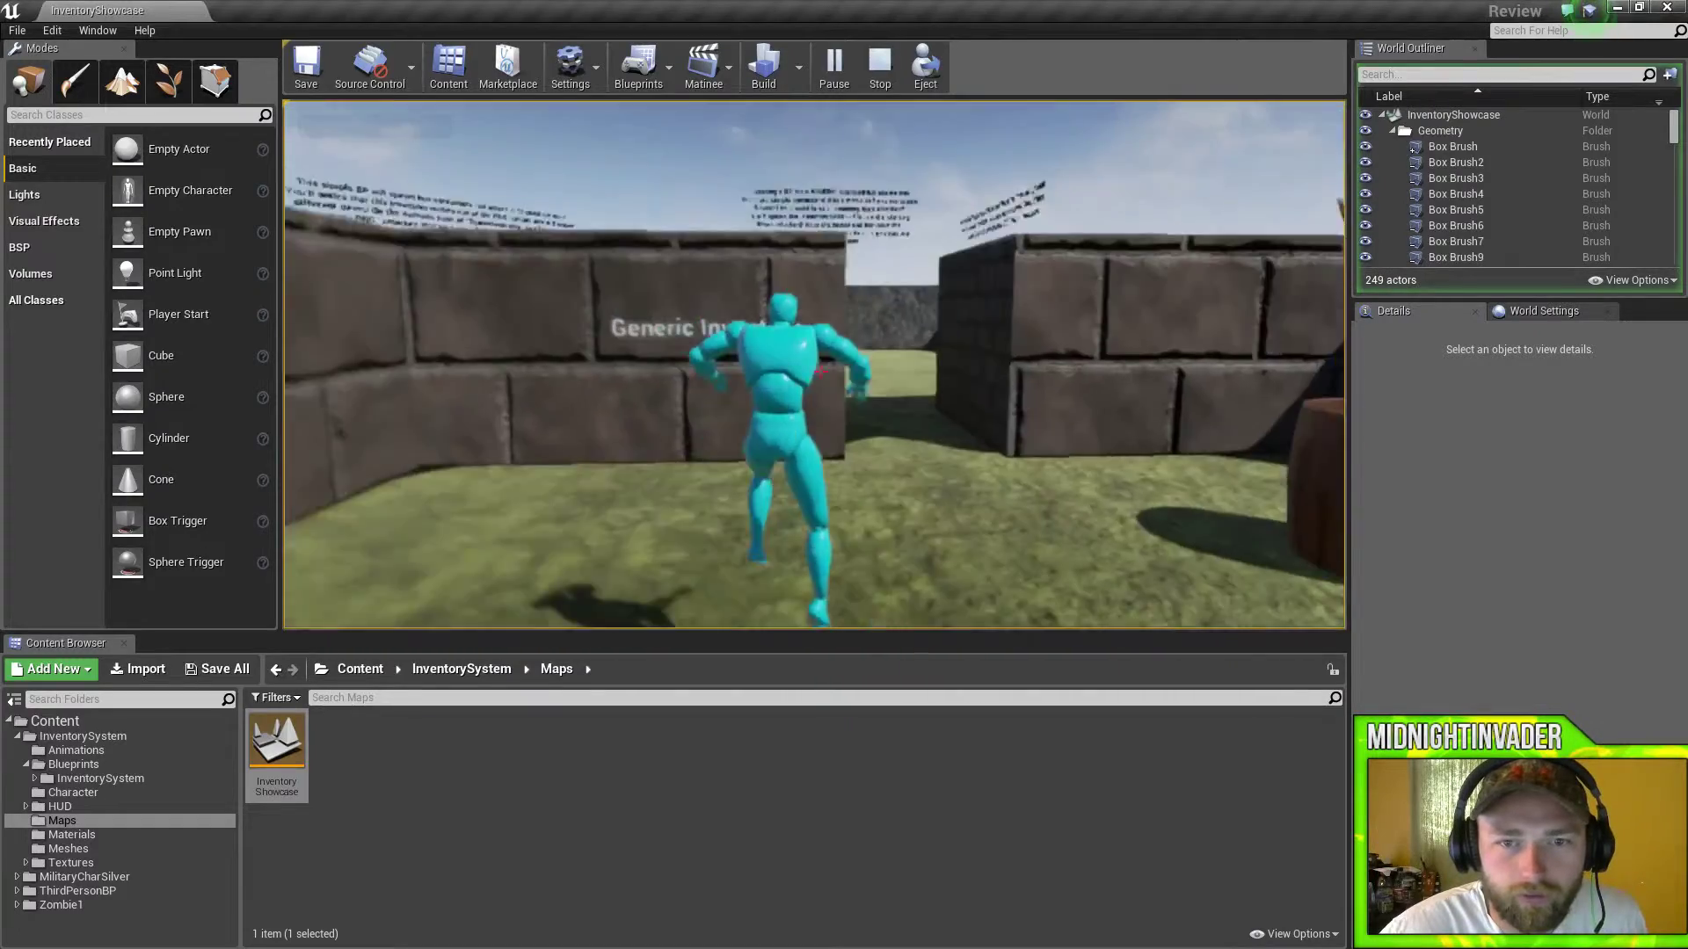
{"action": "key", "text": "w"}
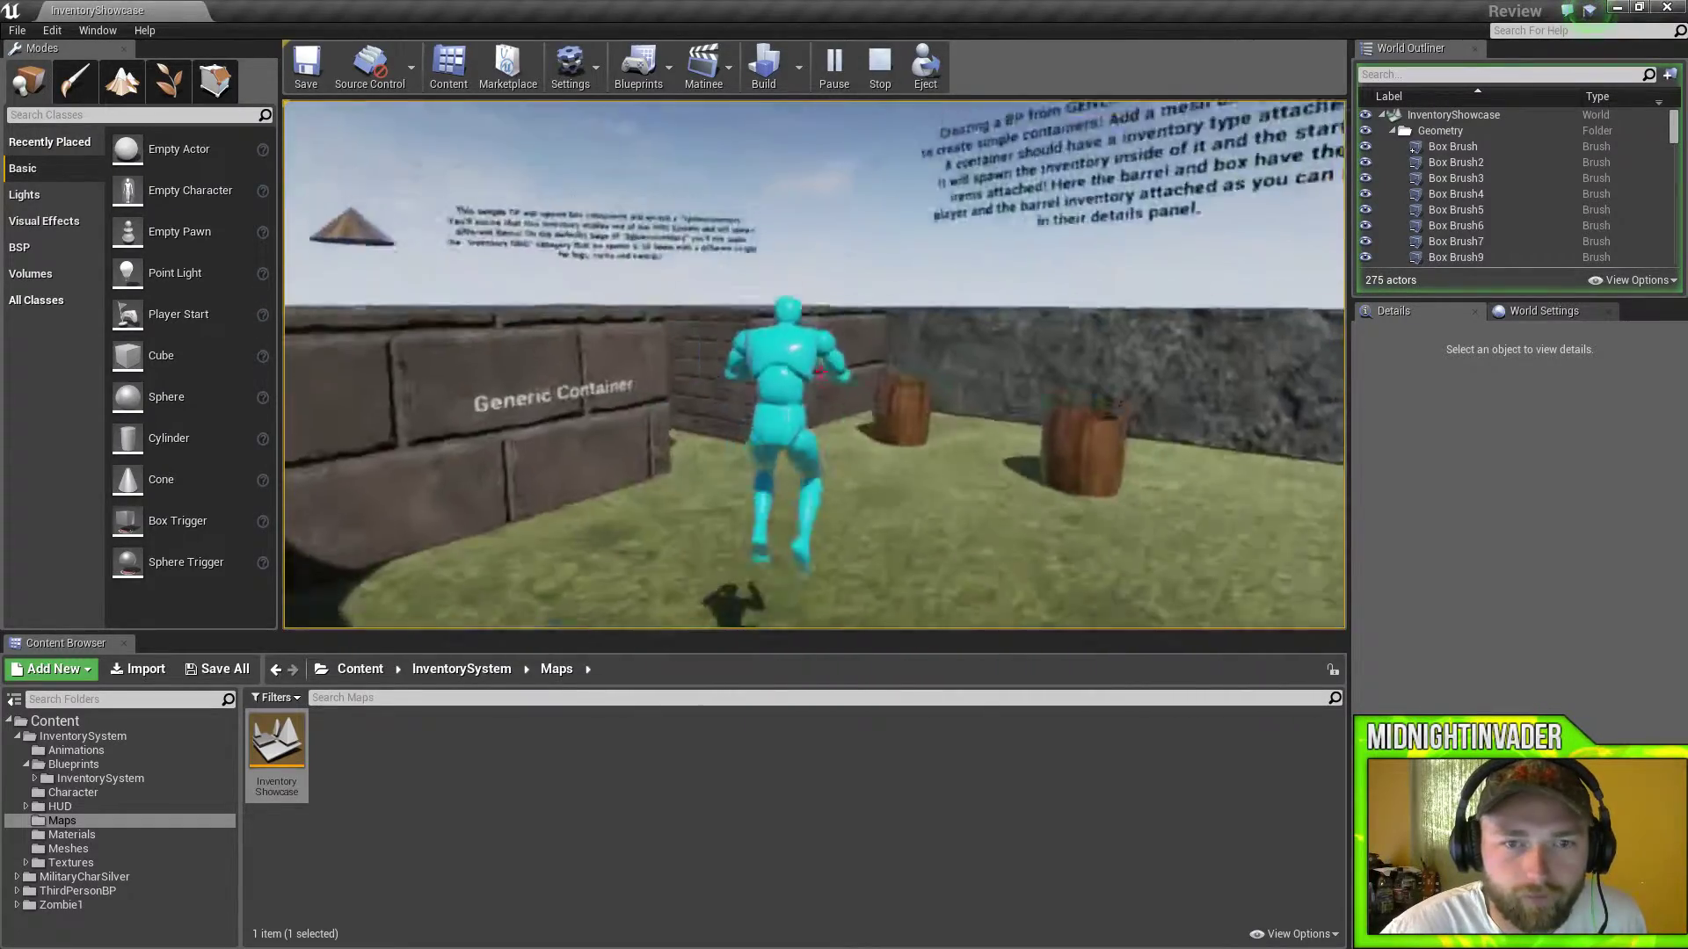
{"action": "key", "text": "w"}
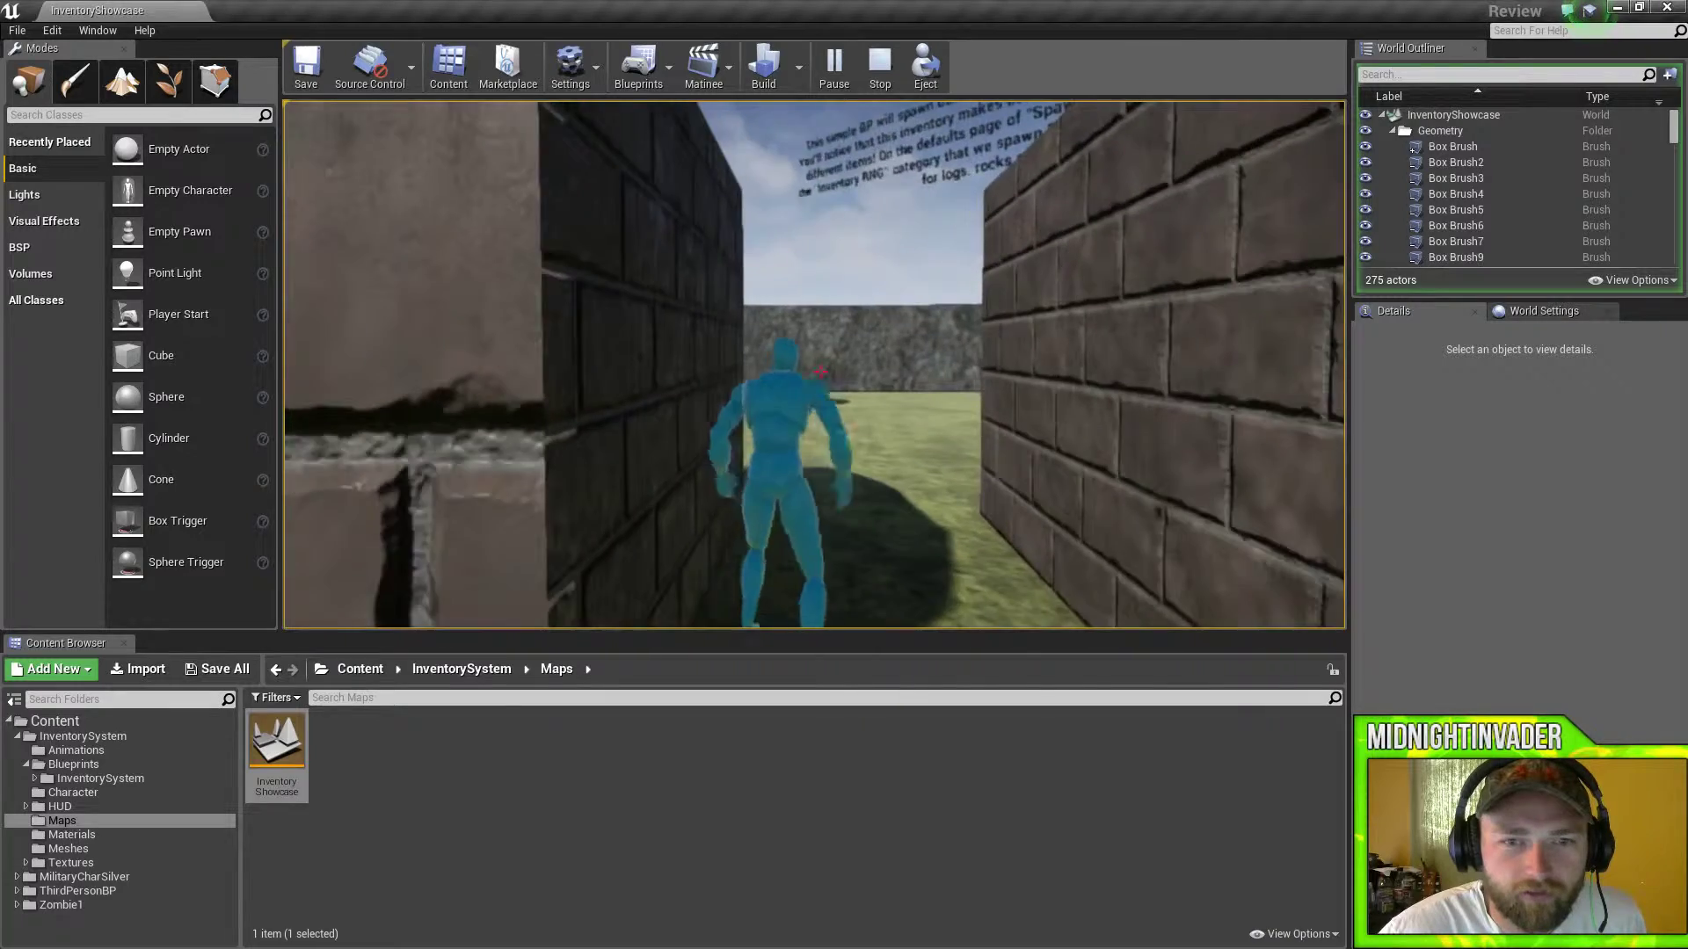
- Examine the floating object and piled wooden boxes in the RNG System area, then walk back to the Generic Container area
{"action": "key", "text": "w"}
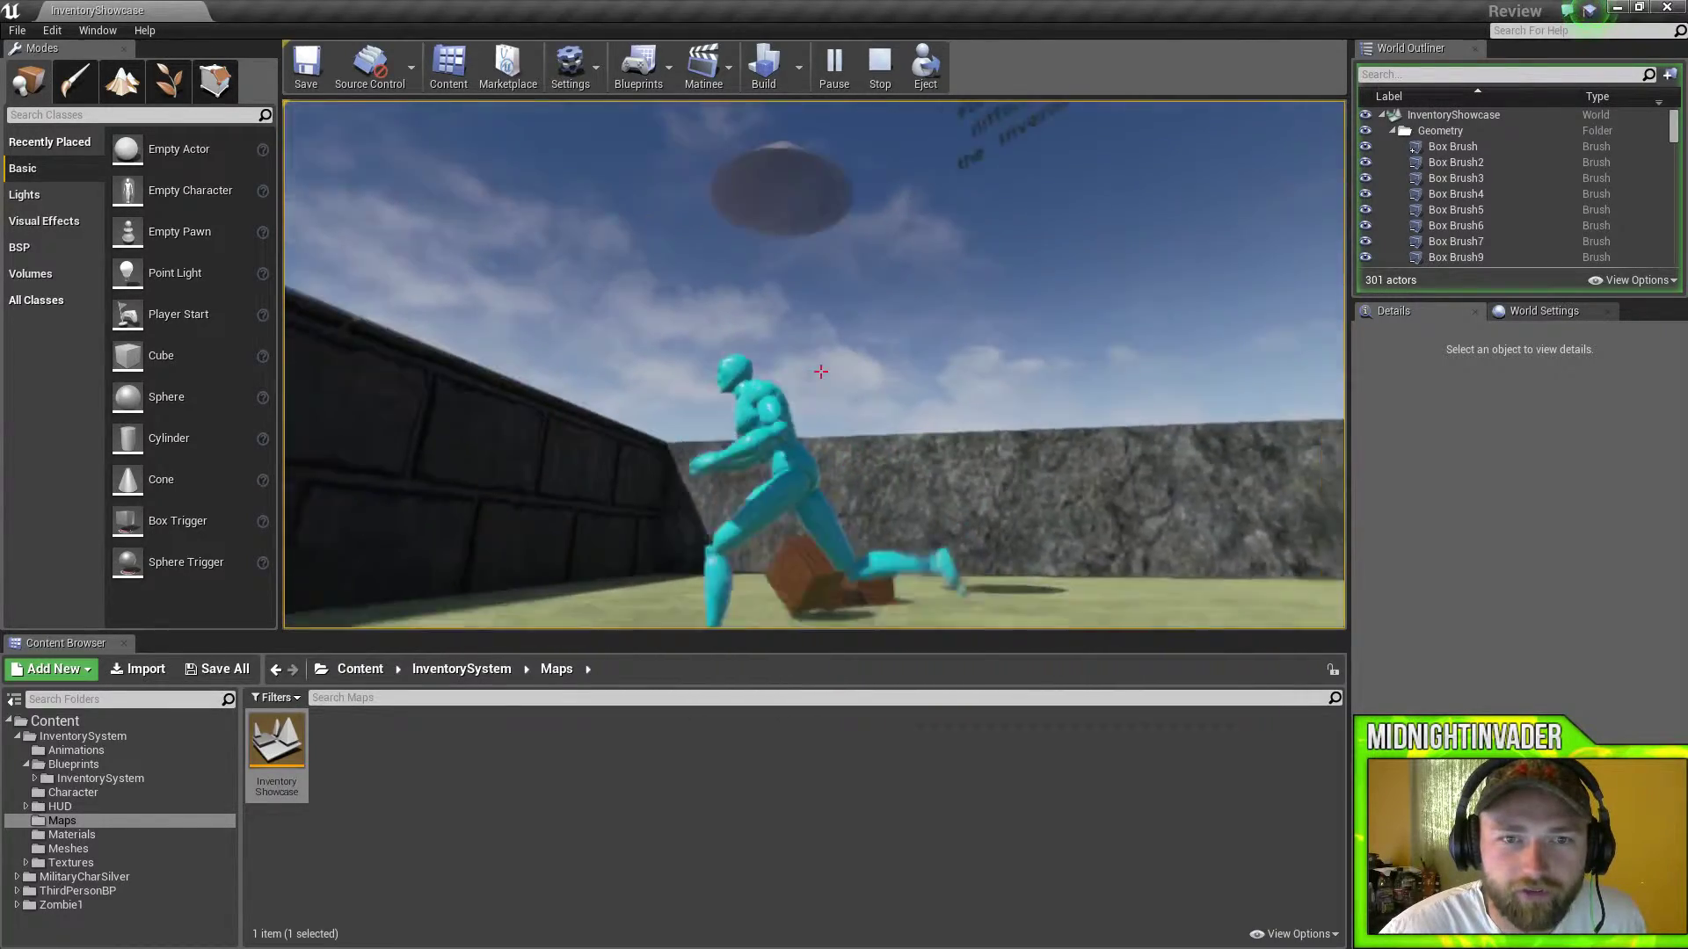
{"action": "key", "text": "w"}
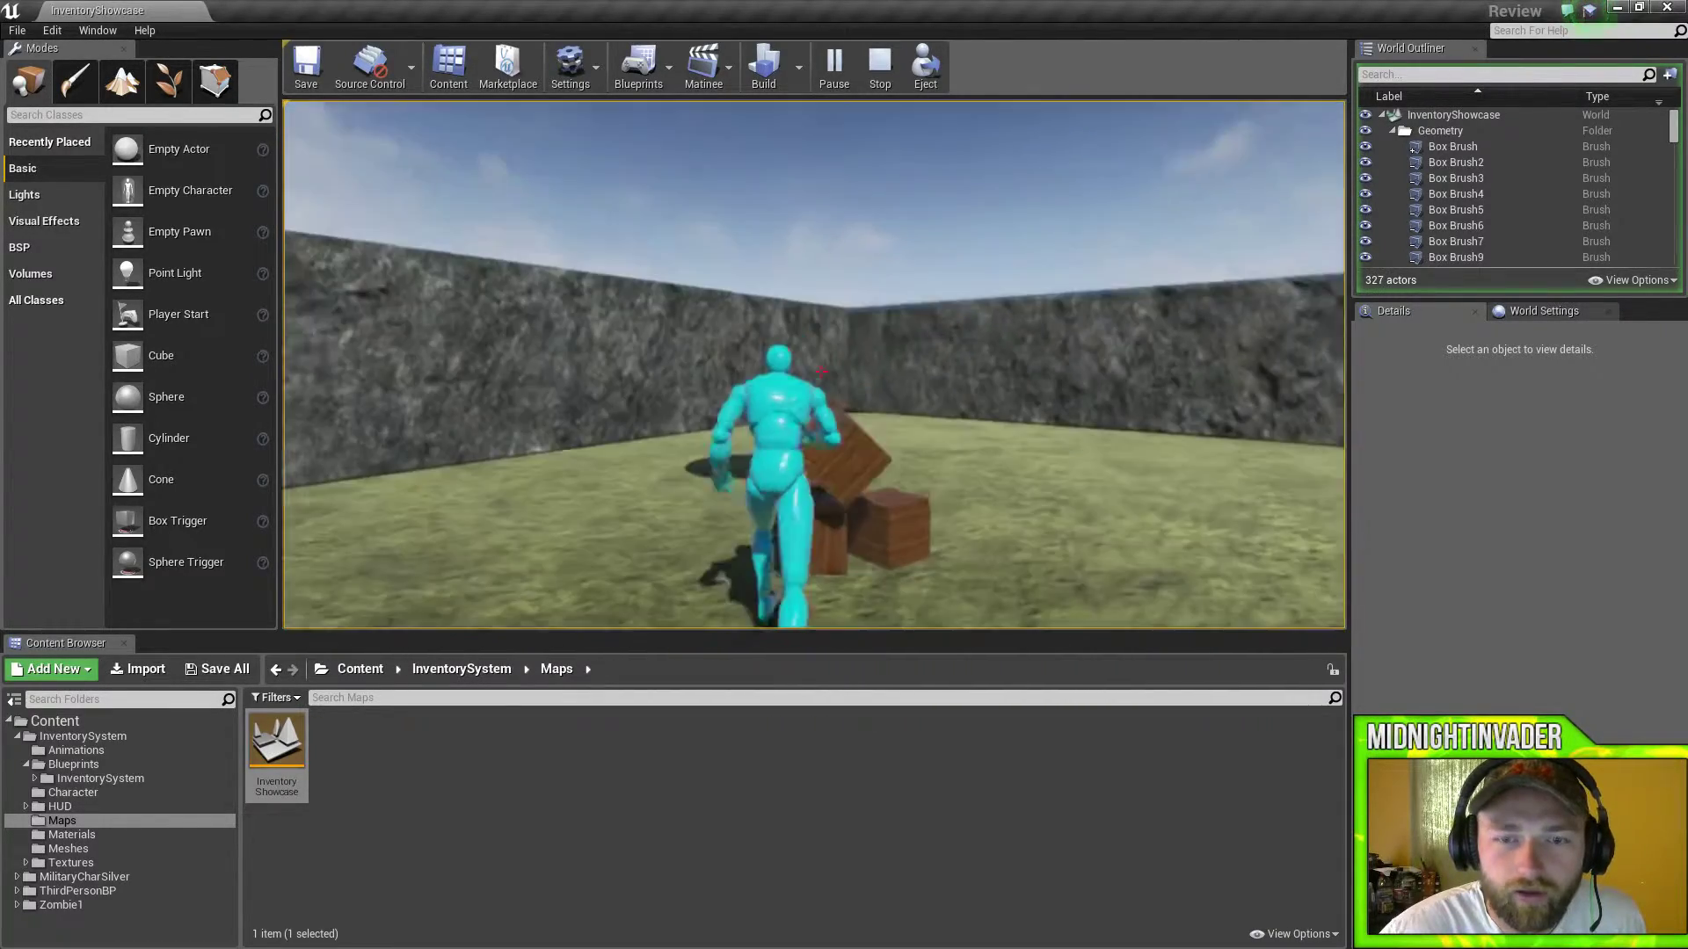
{"action": "key", "text": "w"}
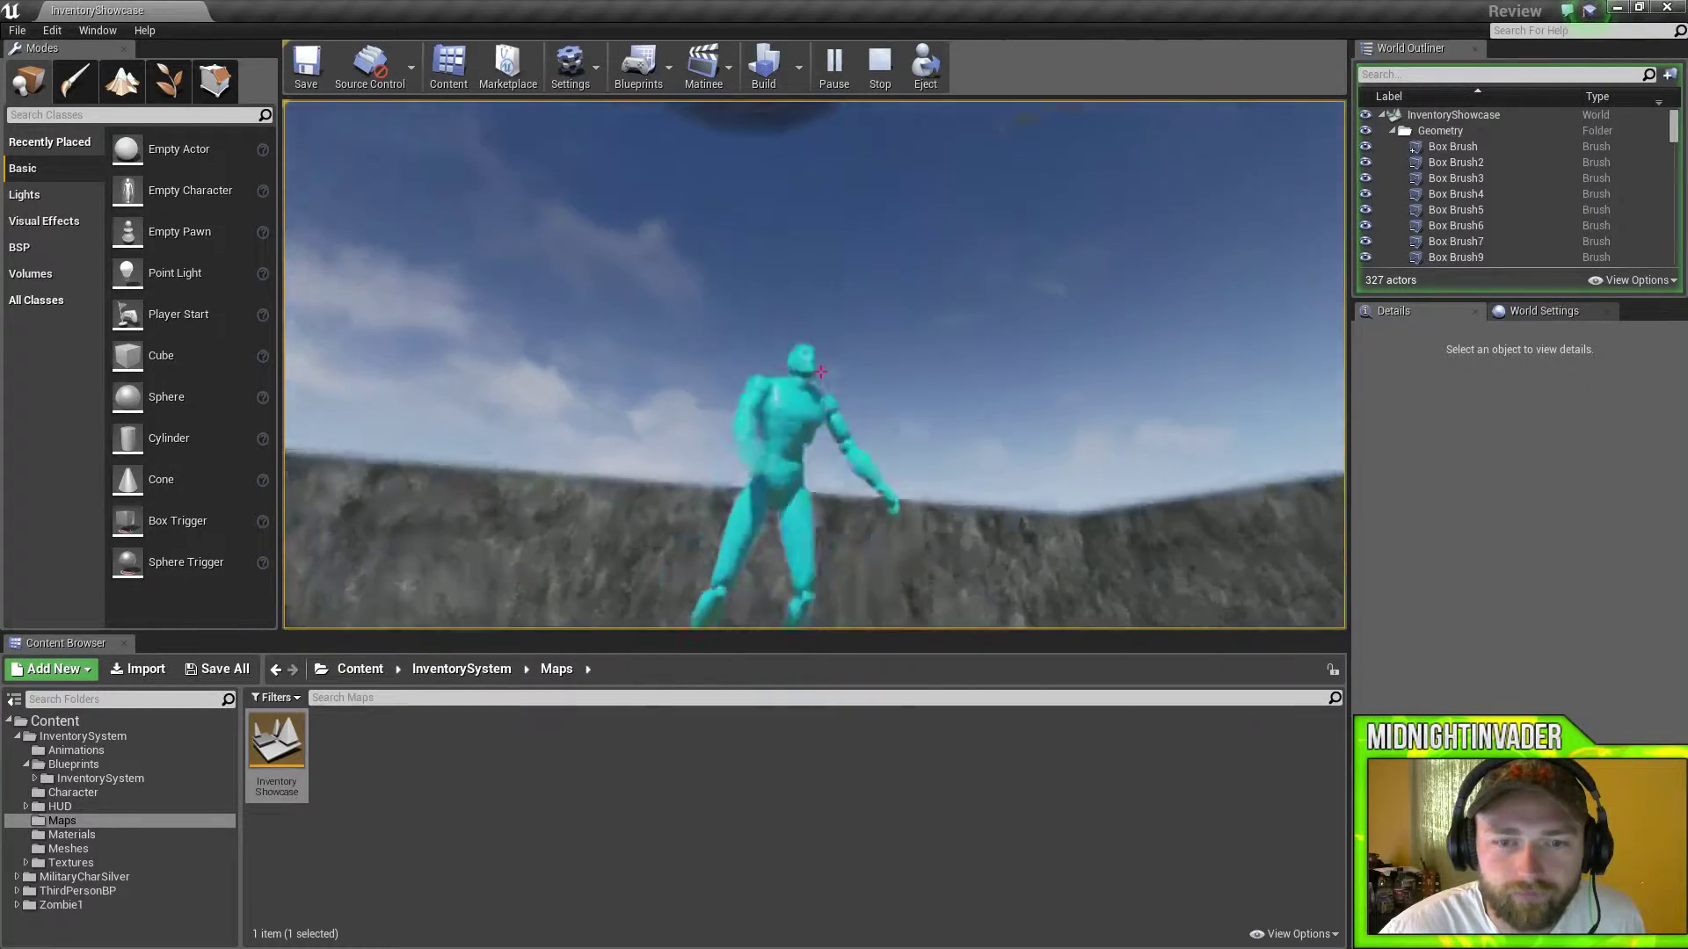
{"action": "key", "text": "w"}
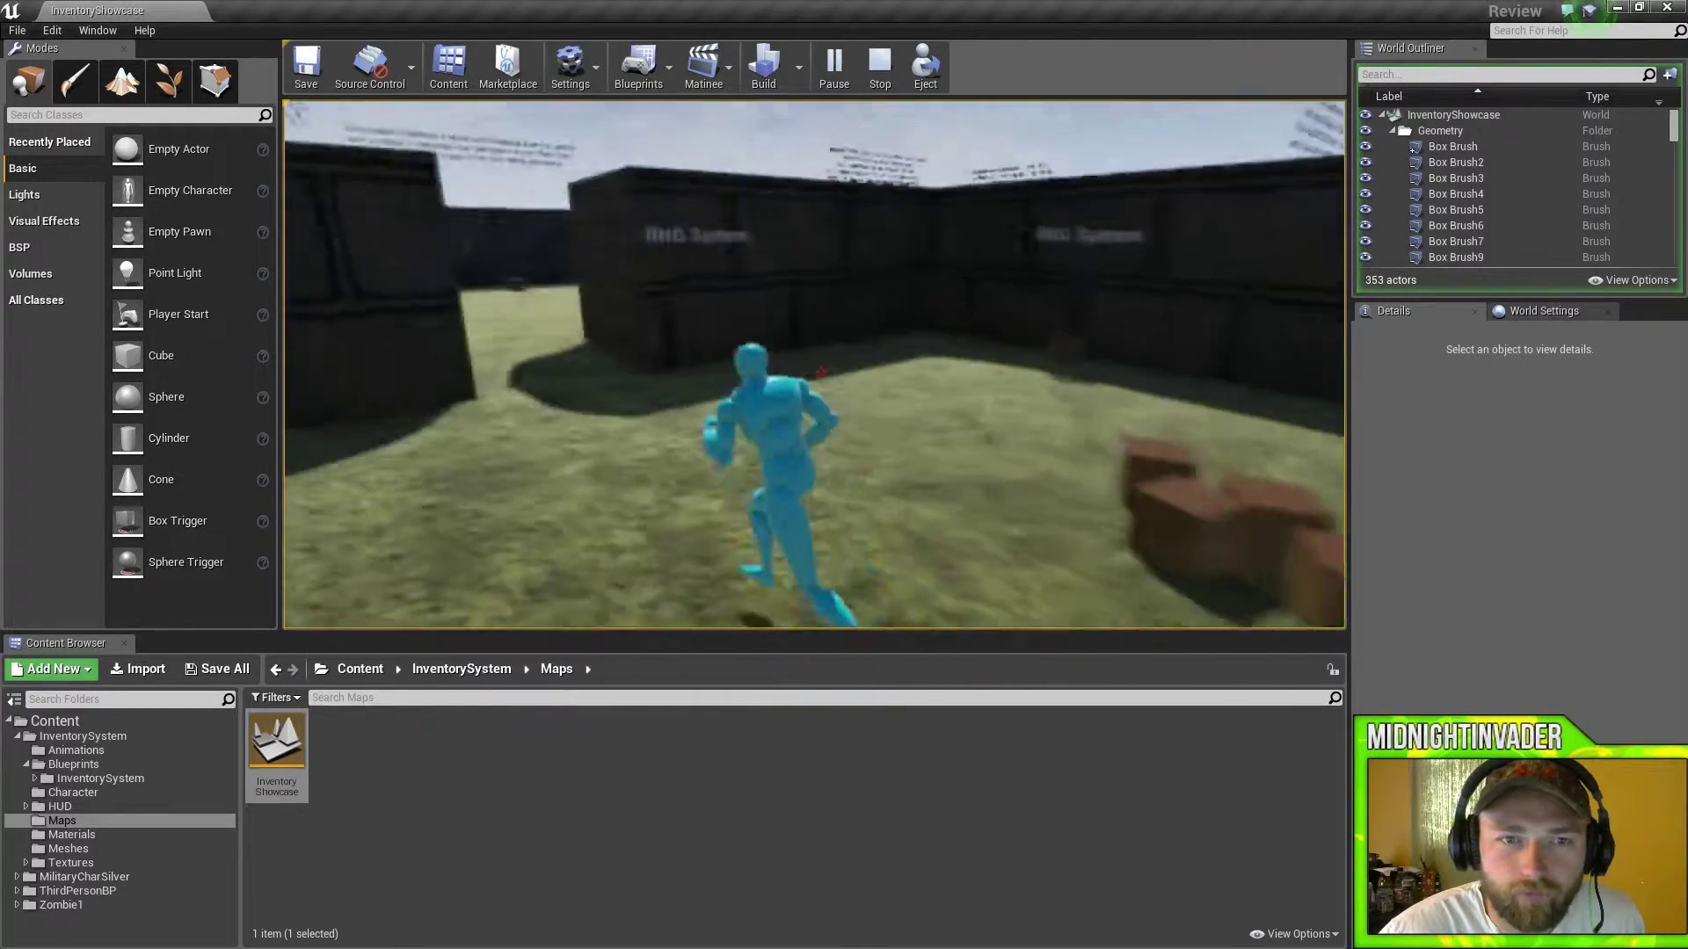
{"action": "key", "text": "w"}
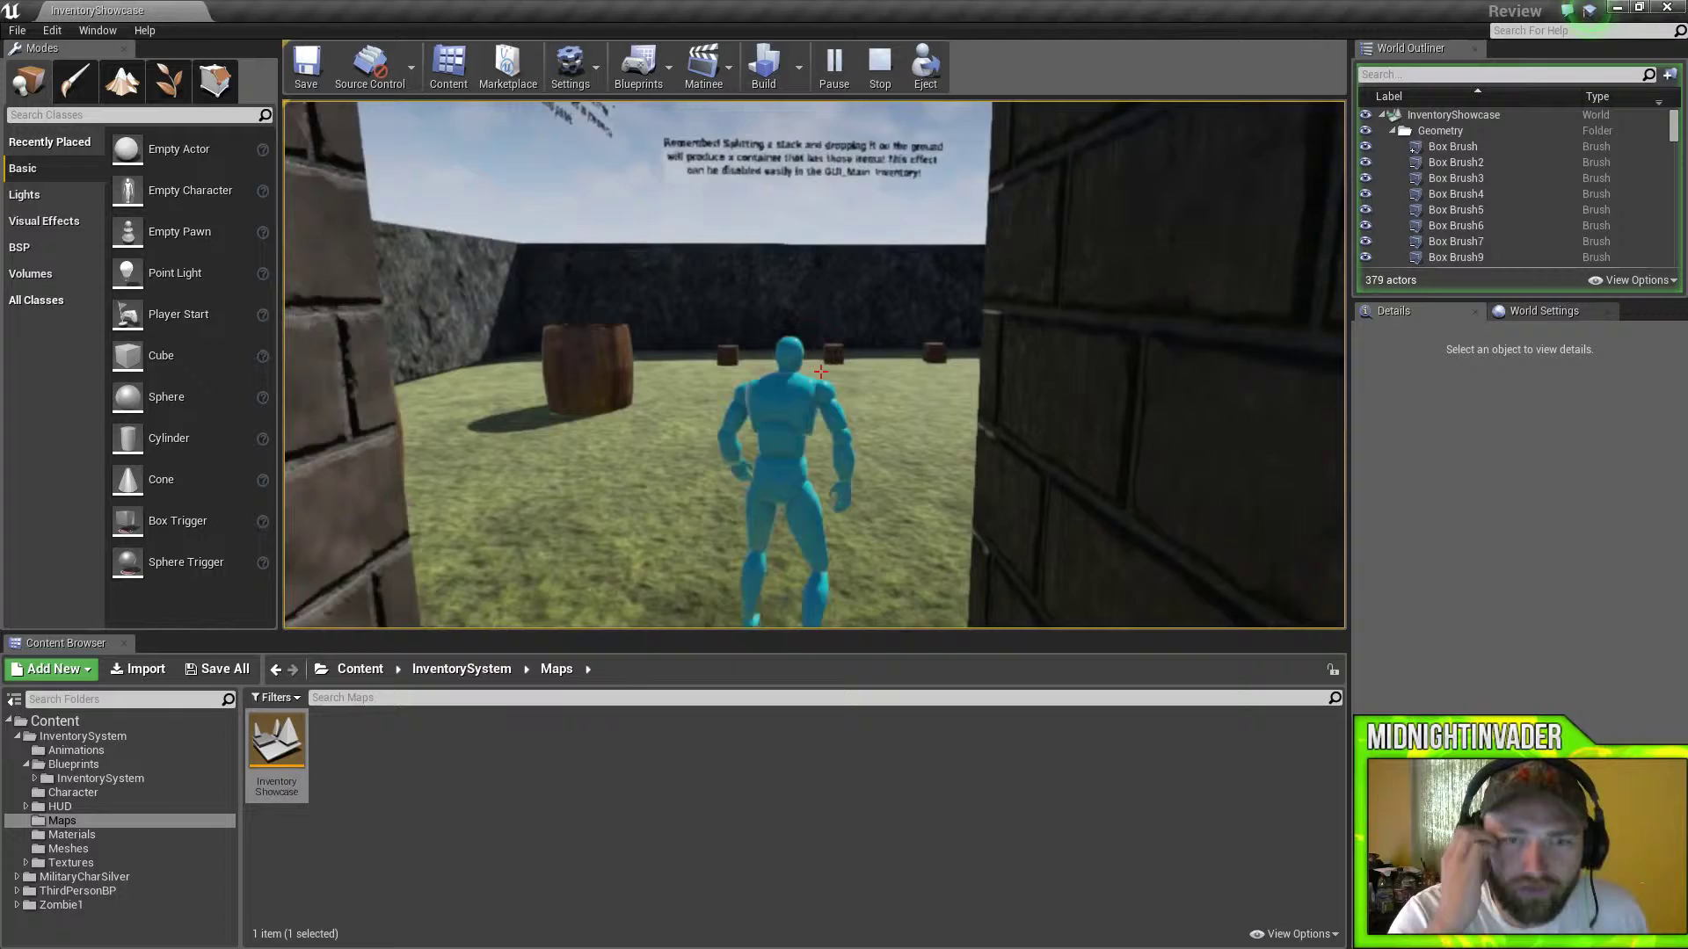
- Stop the play session and open the HUD folder of the InventorySystem content
{"action": "key", "text": "Escape"}
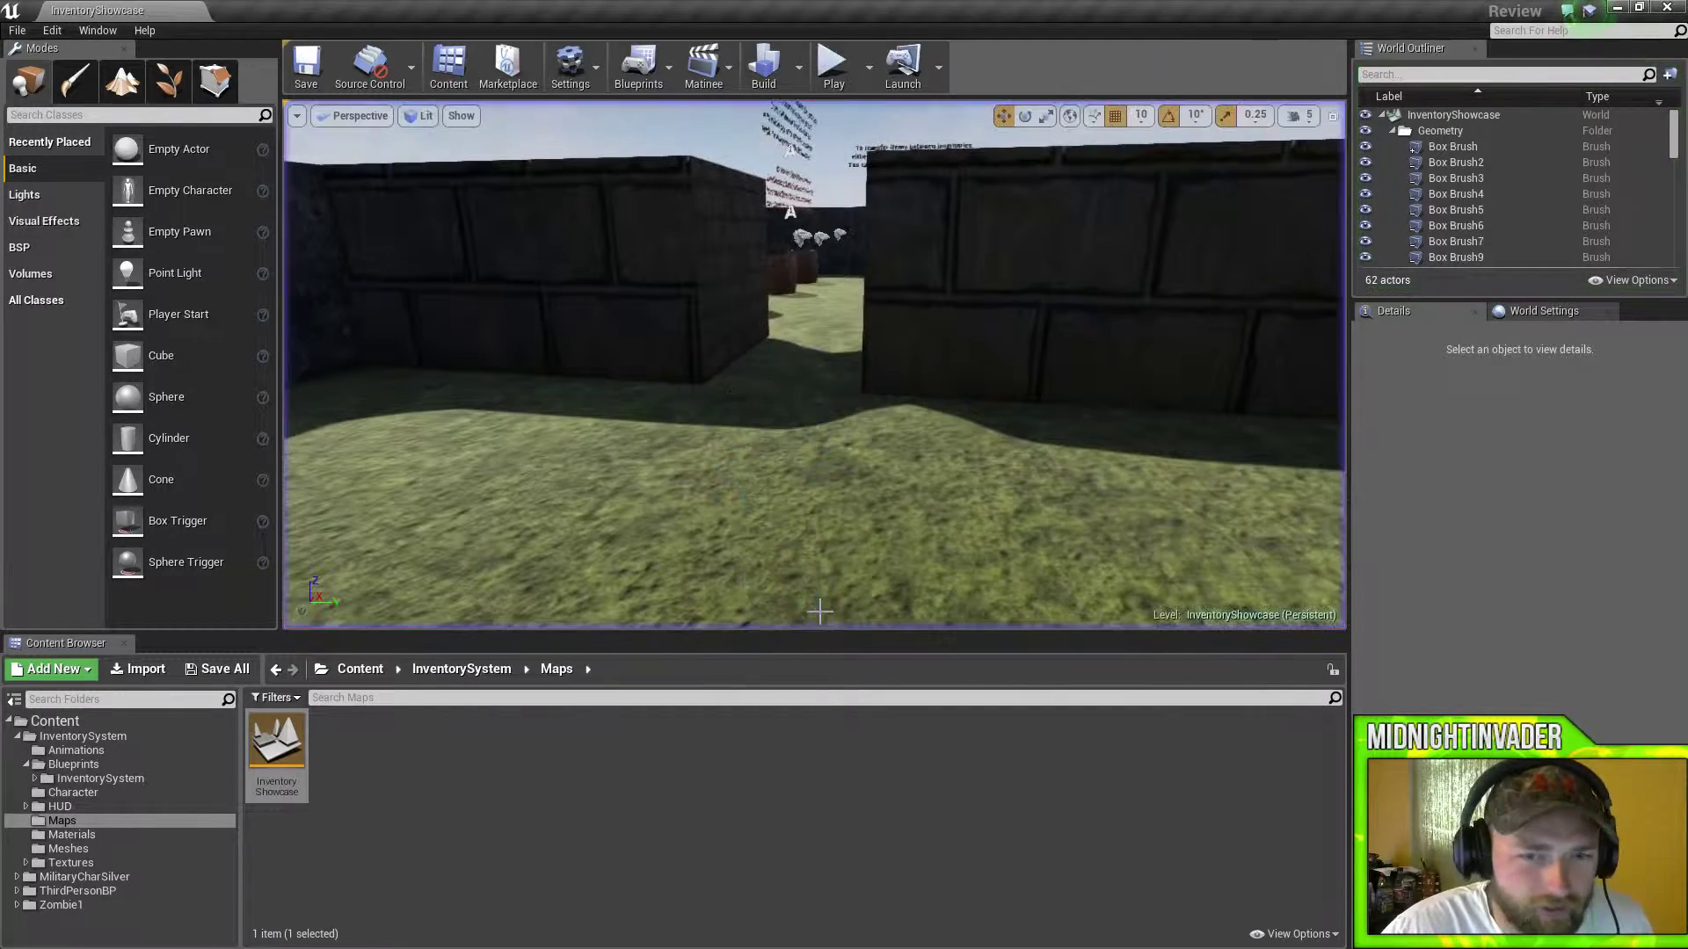
{"action": "left_click", "coordinate": [61, 806]}
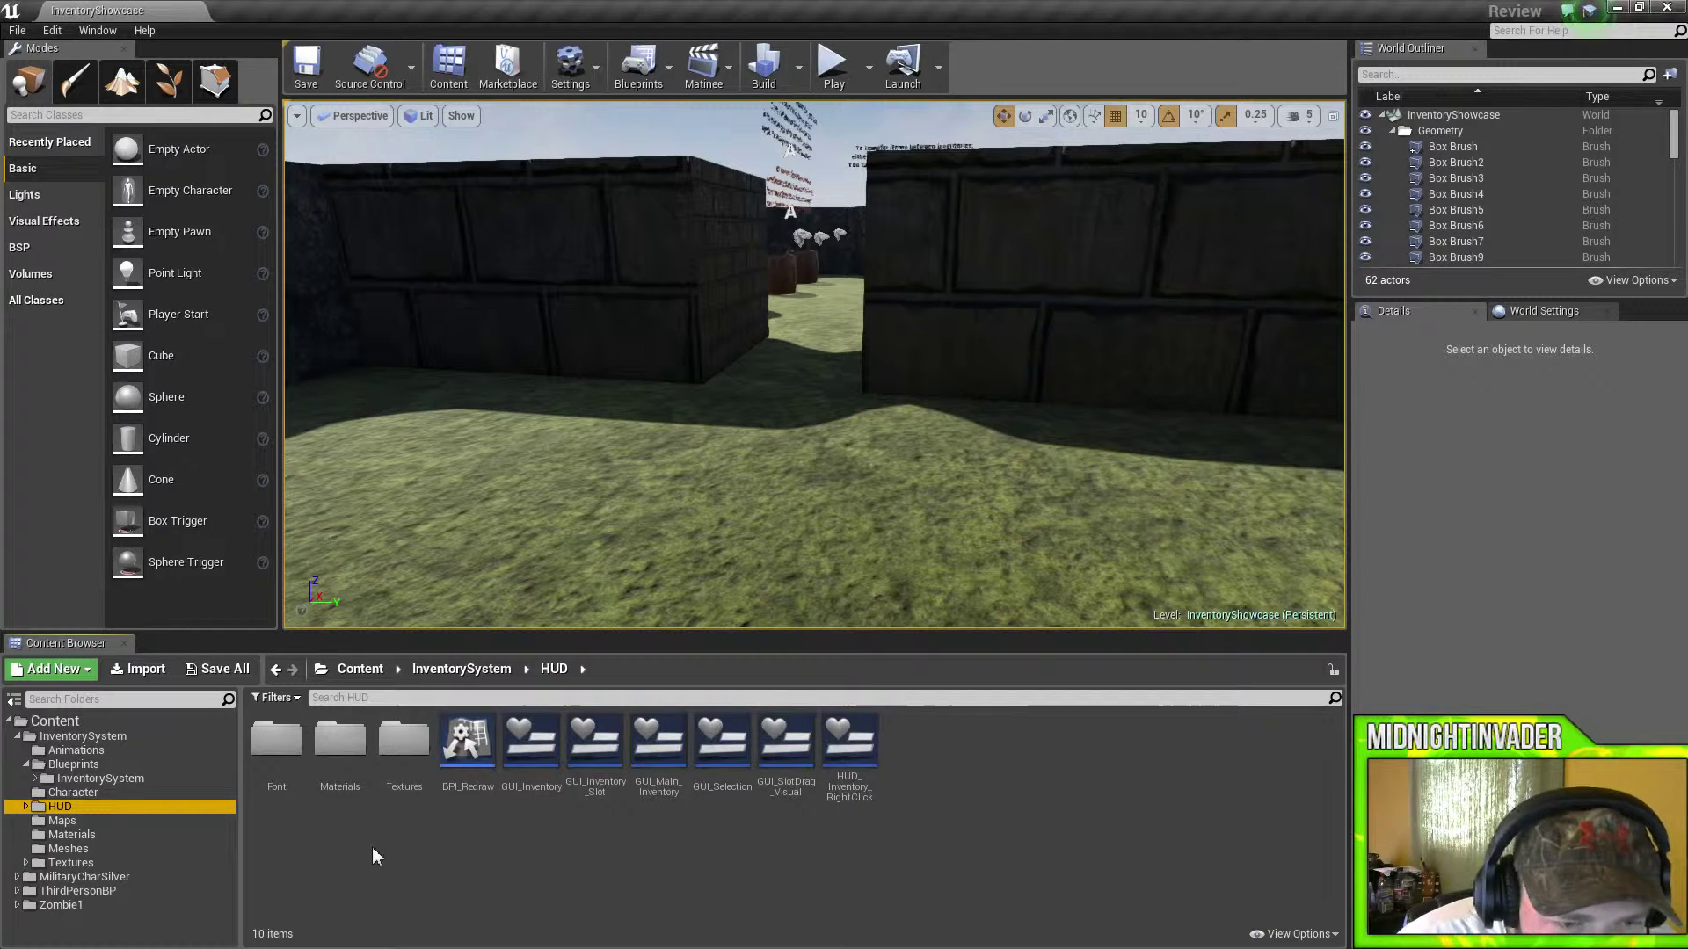
- Browse the Font, Materials and Textures subfolders of HUD and the barrel and log models in the InventorySystem Meshes folder
{"action": "double_click", "coordinate": [270, 794]}
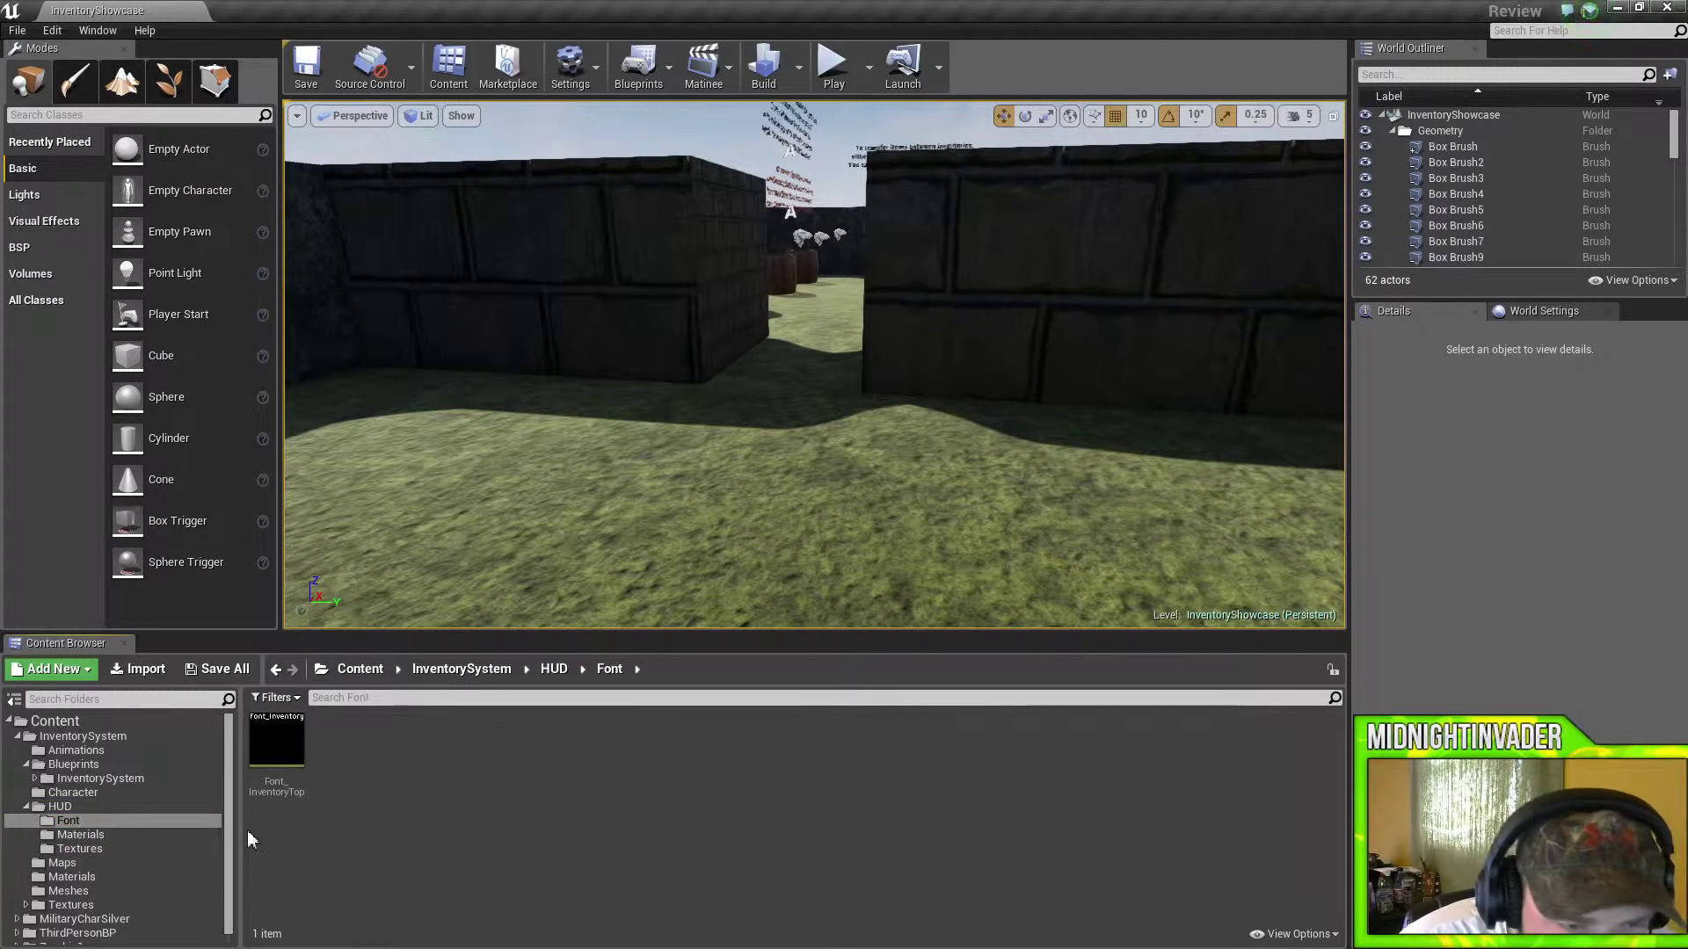
{"action": "left_click", "coordinate": [105, 838]}
{"action": "left_click", "coordinate": [98, 861]}
{"action": "left_click", "coordinate": [97, 851]}
{"action": "left_click", "coordinate": [100, 891]}
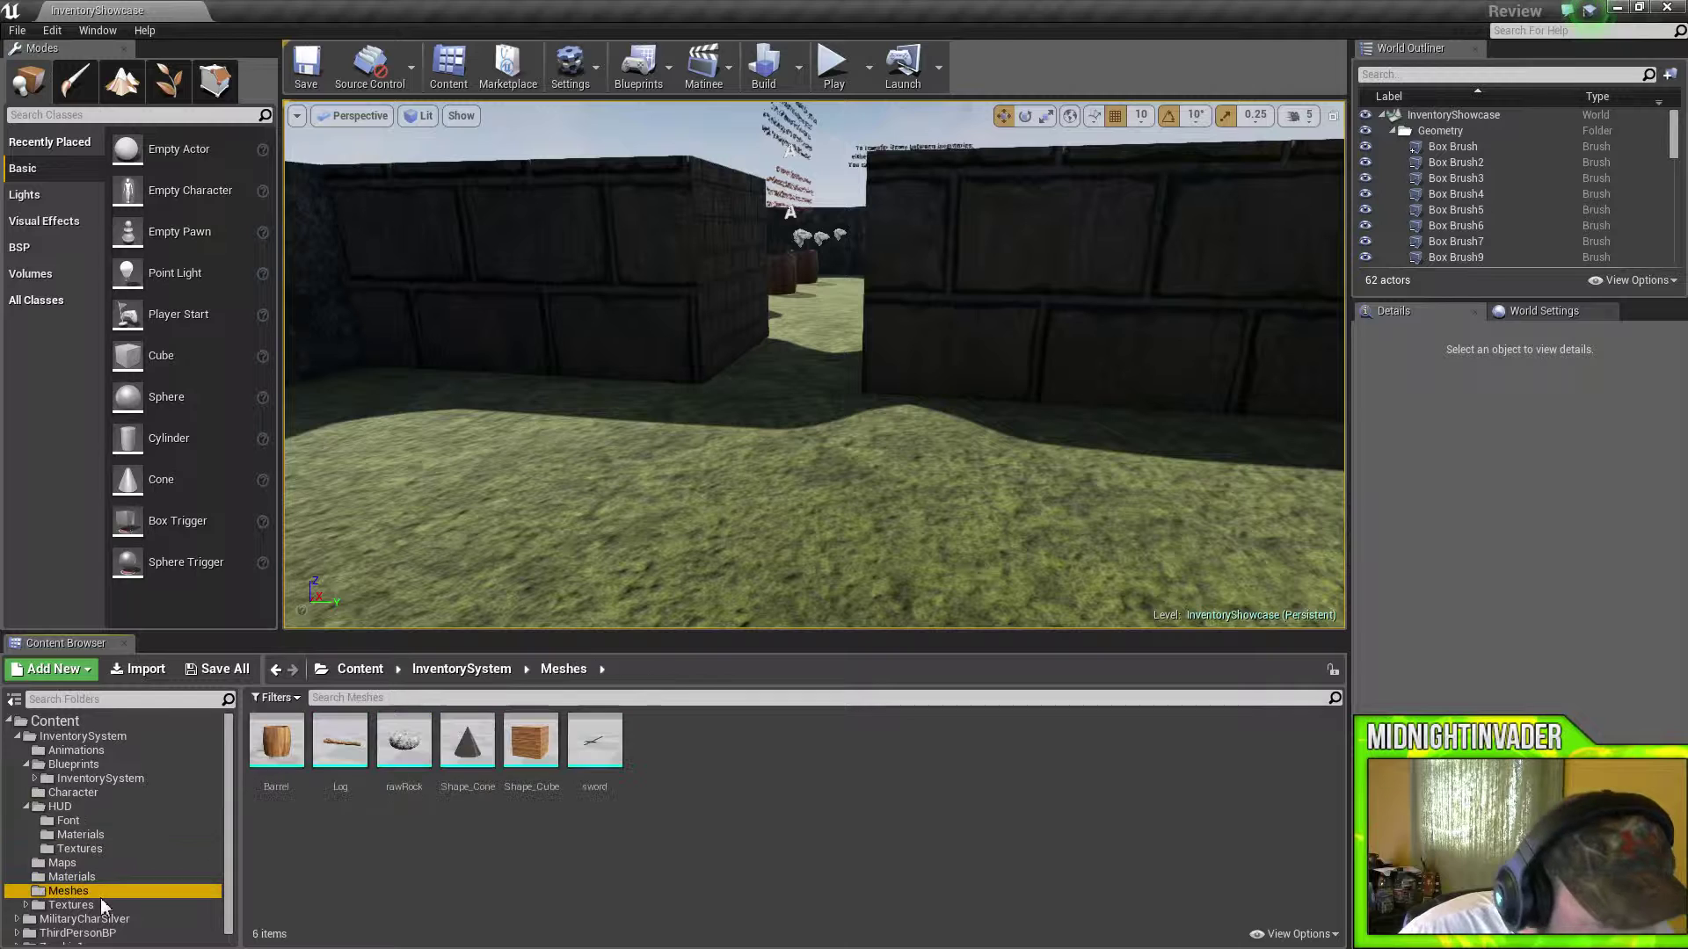
{"action": "left_click_drag", "start_coordinate": [276, 741], "coordinate": [224, 843]}
{"action": "left_click_drag", "start_coordinate": [340, 741], "coordinate": [390, 770]}
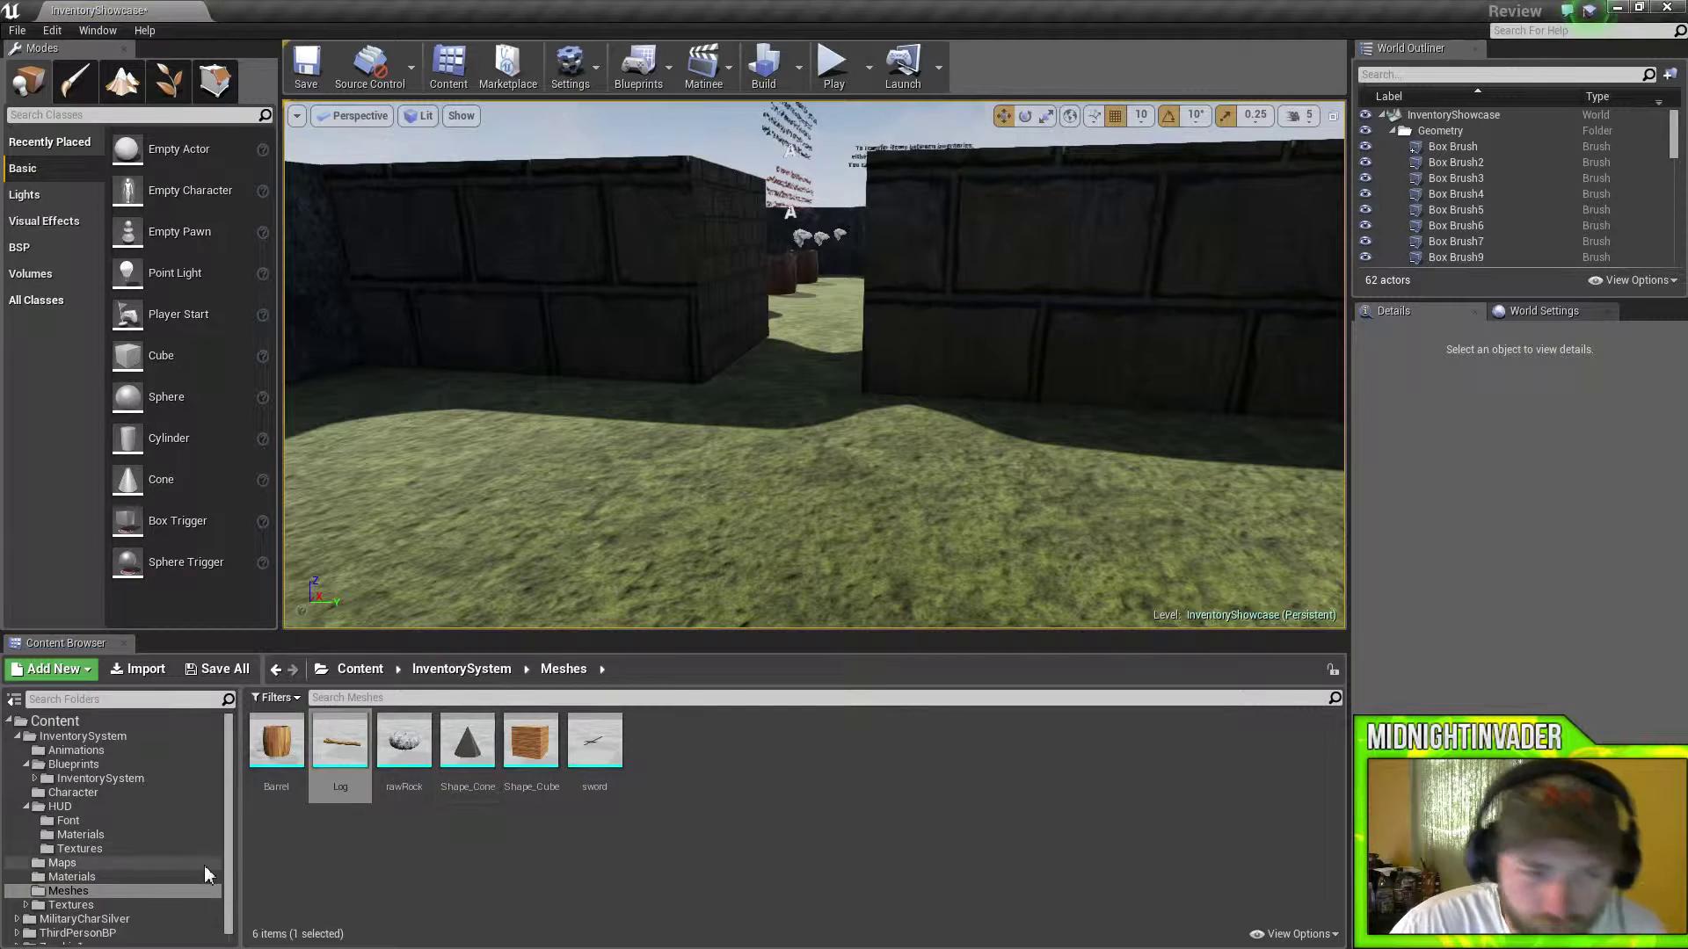
- Look through the InventorySystem Textures folder and its Icon subfolder, then return to the HUD folder
{"action": "left_click", "coordinate": [49, 911]}
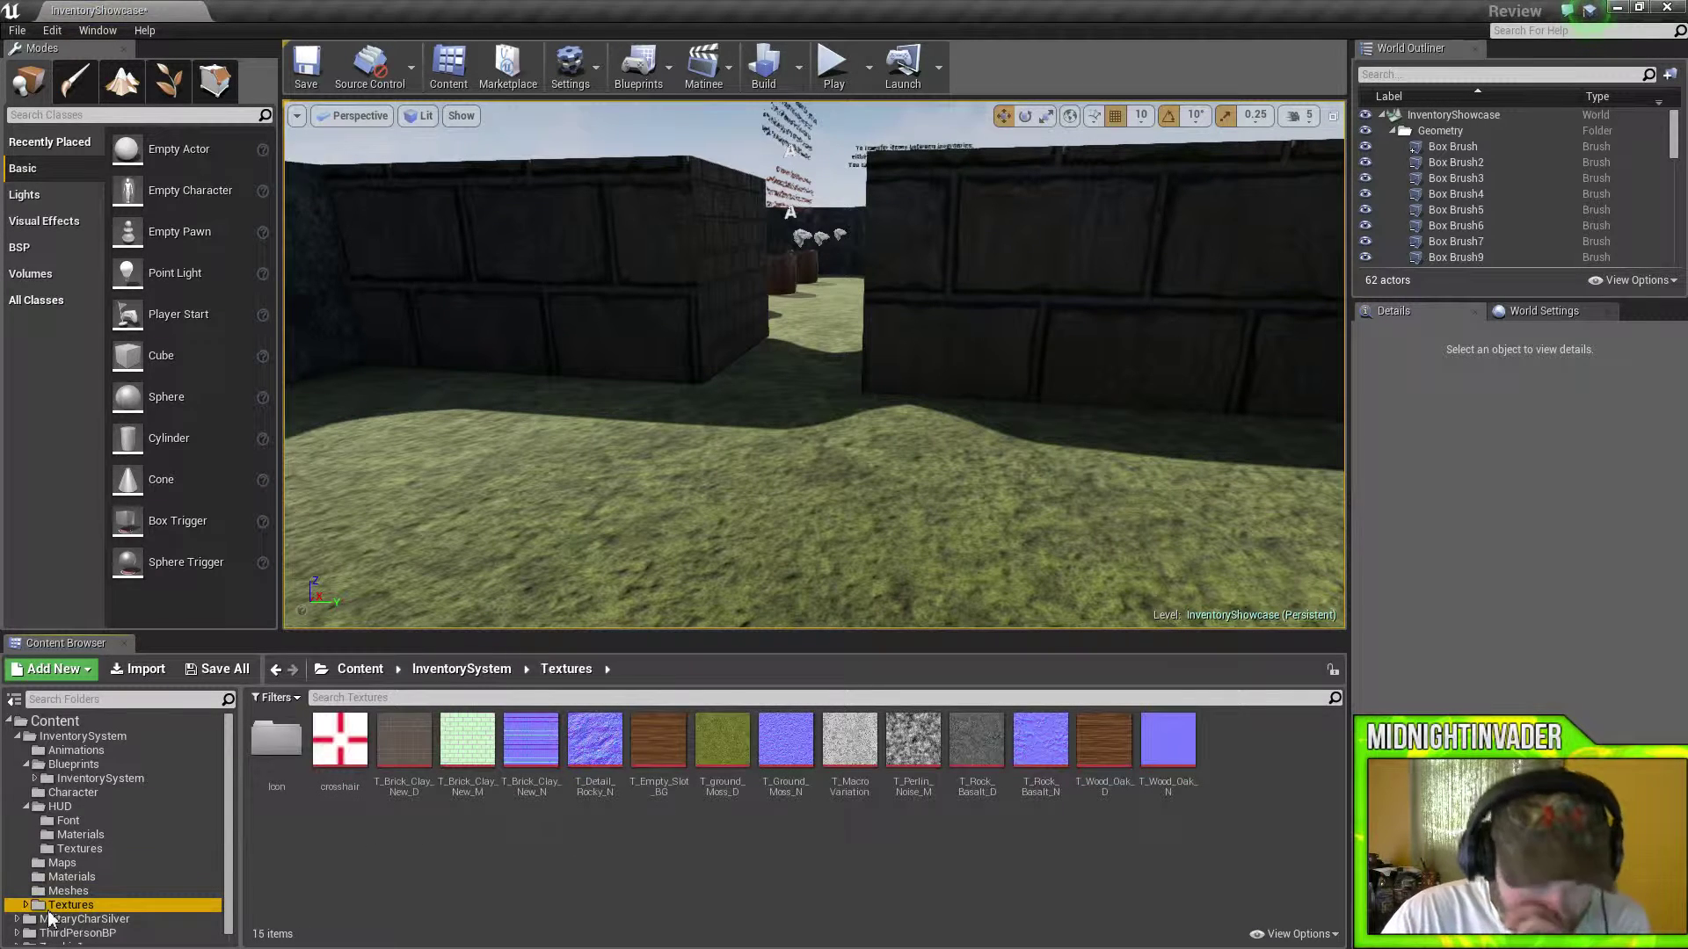
{"action": "double_click", "coordinate": [276, 741]}
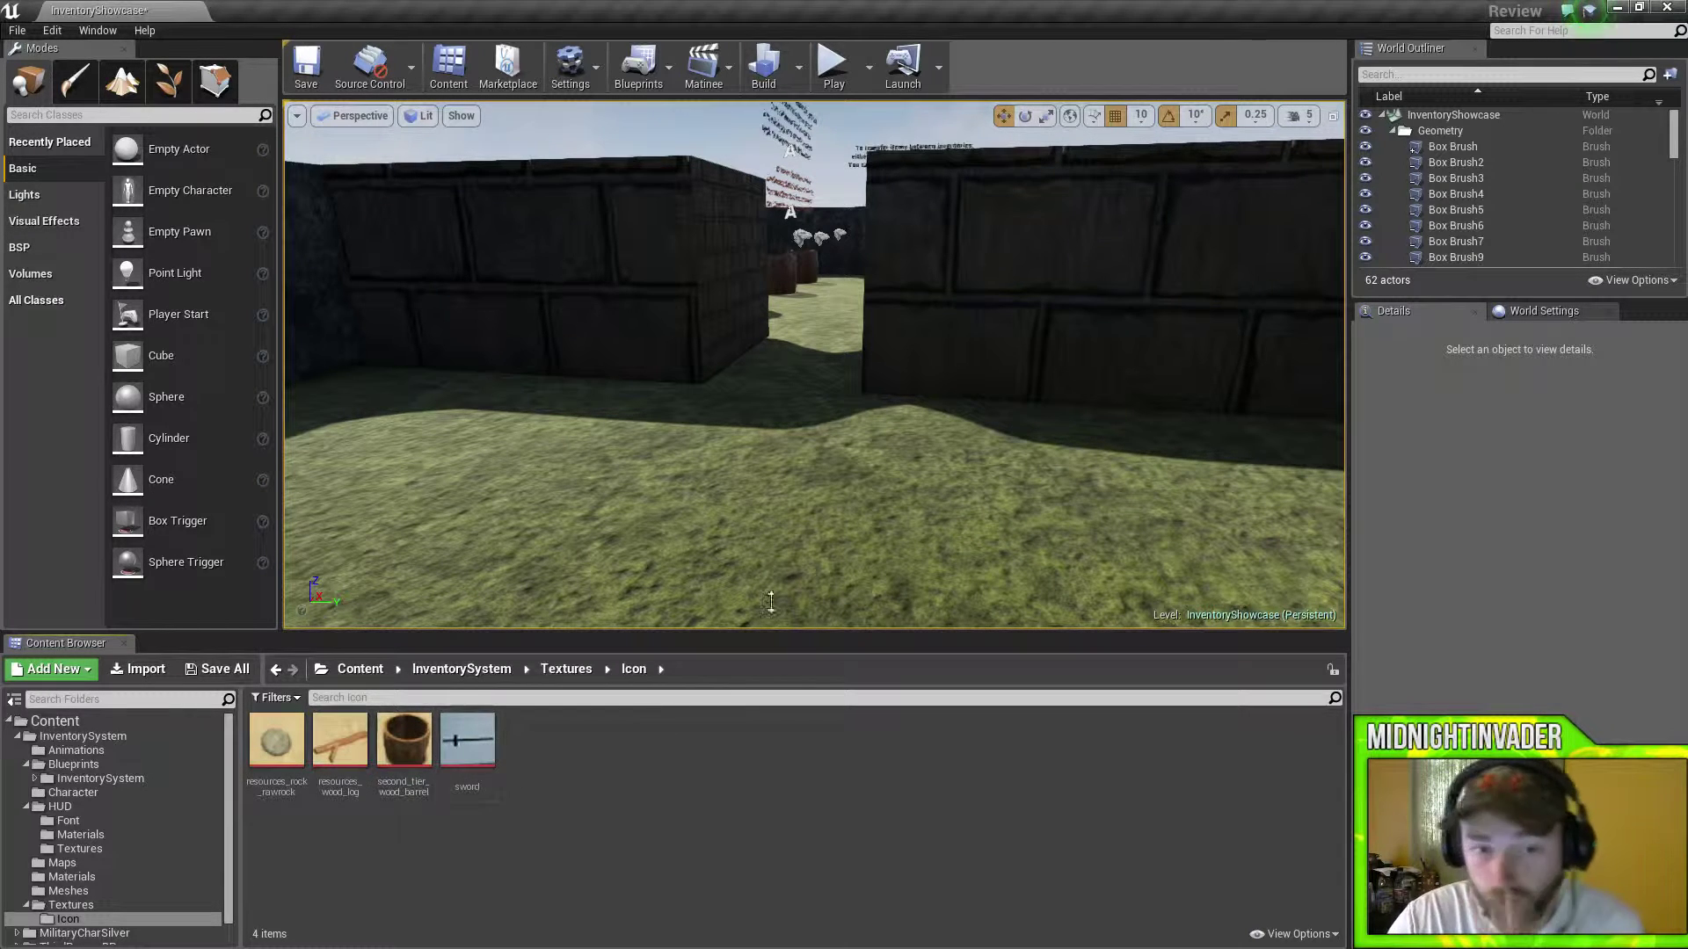
{"action": "left_click", "coordinate": [55, 806]}
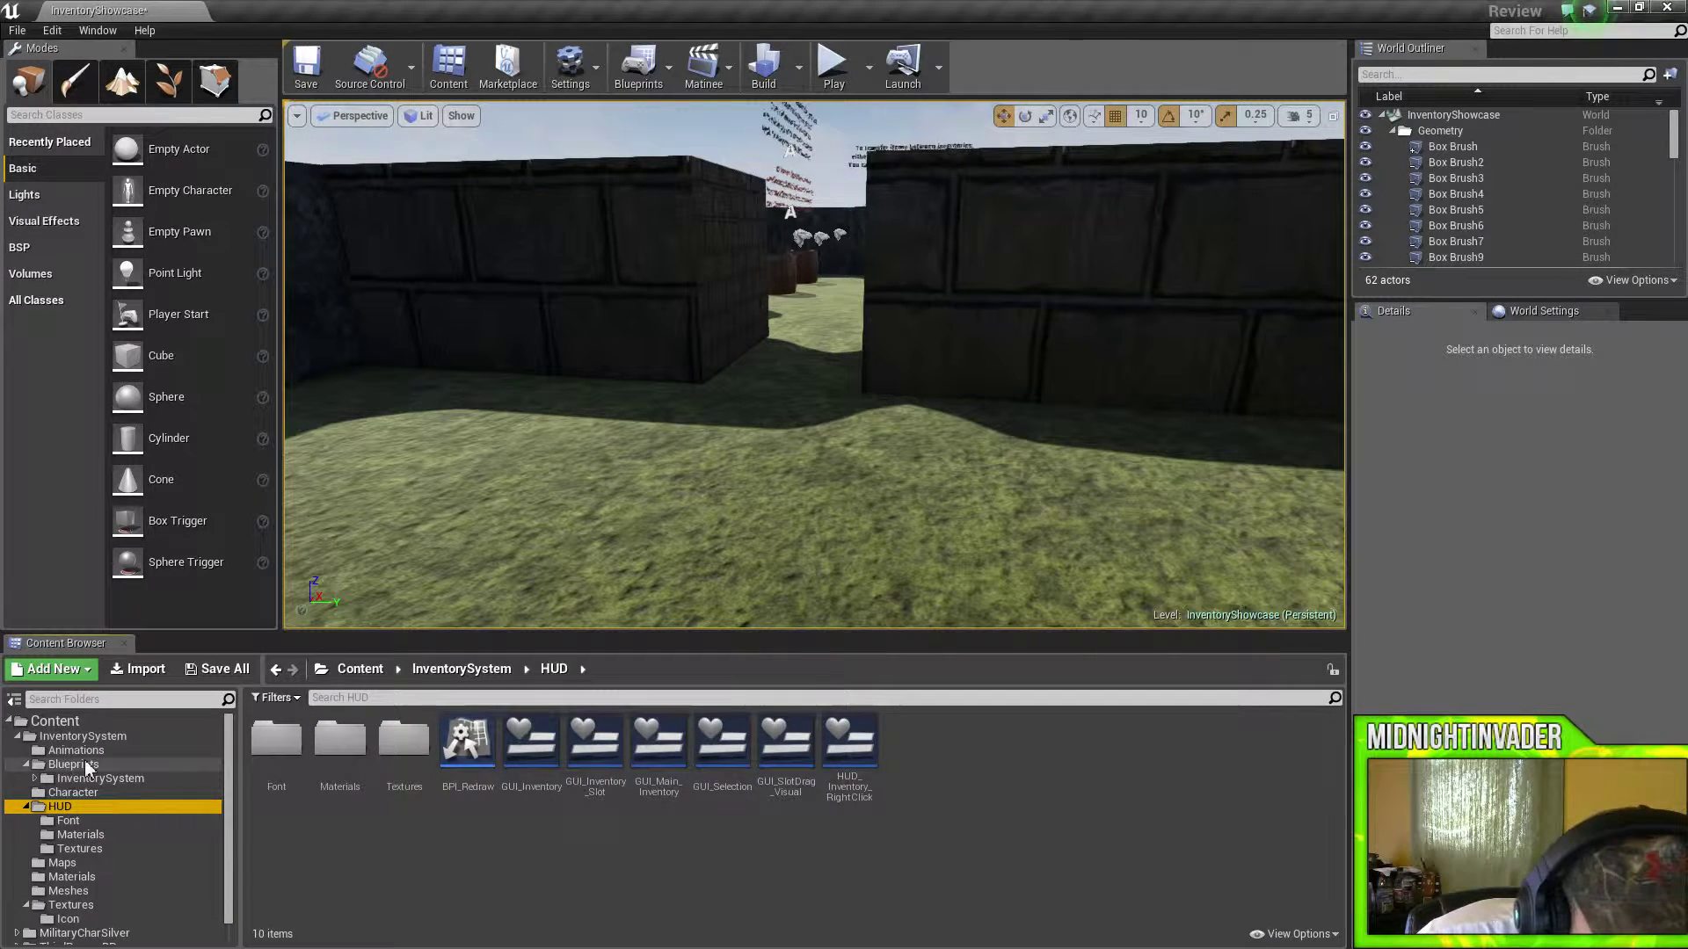
- Place a Barrel_Container from the InventorySystem blueprints' Containers folder on the grass near the wall opening
{"action": "left_click", "coordinate": [70, 764]}
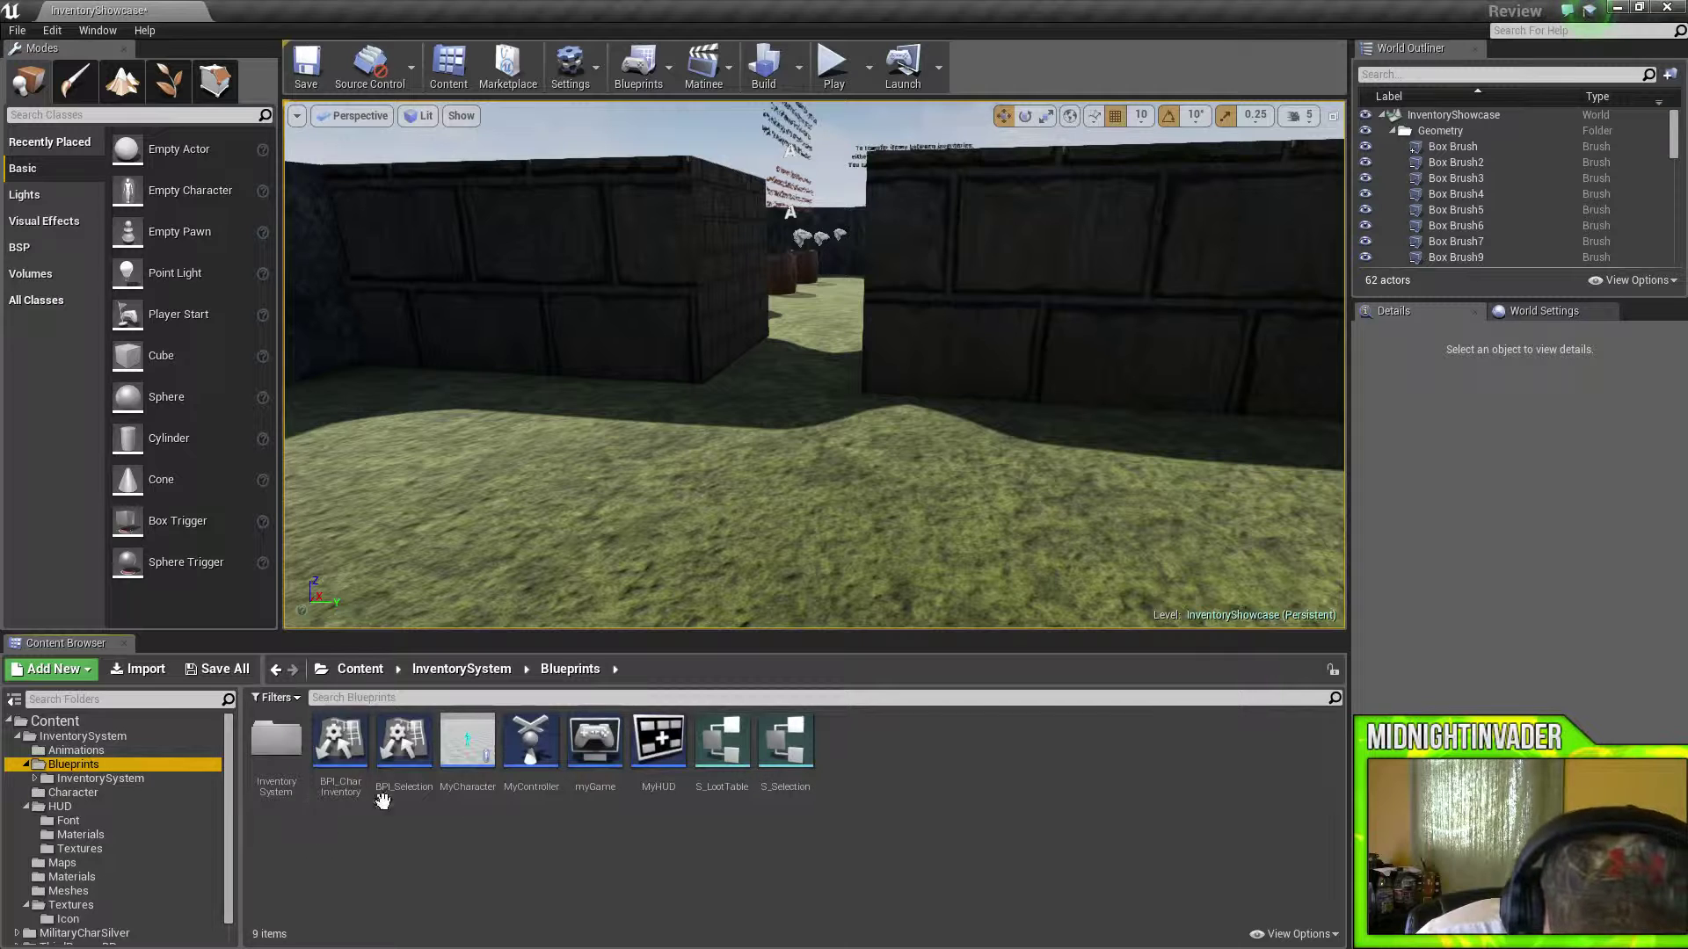
{"action": "double_click", "coordinate": [290, 773]}
{"action": "double_click", "coordinate": [272, 804]}
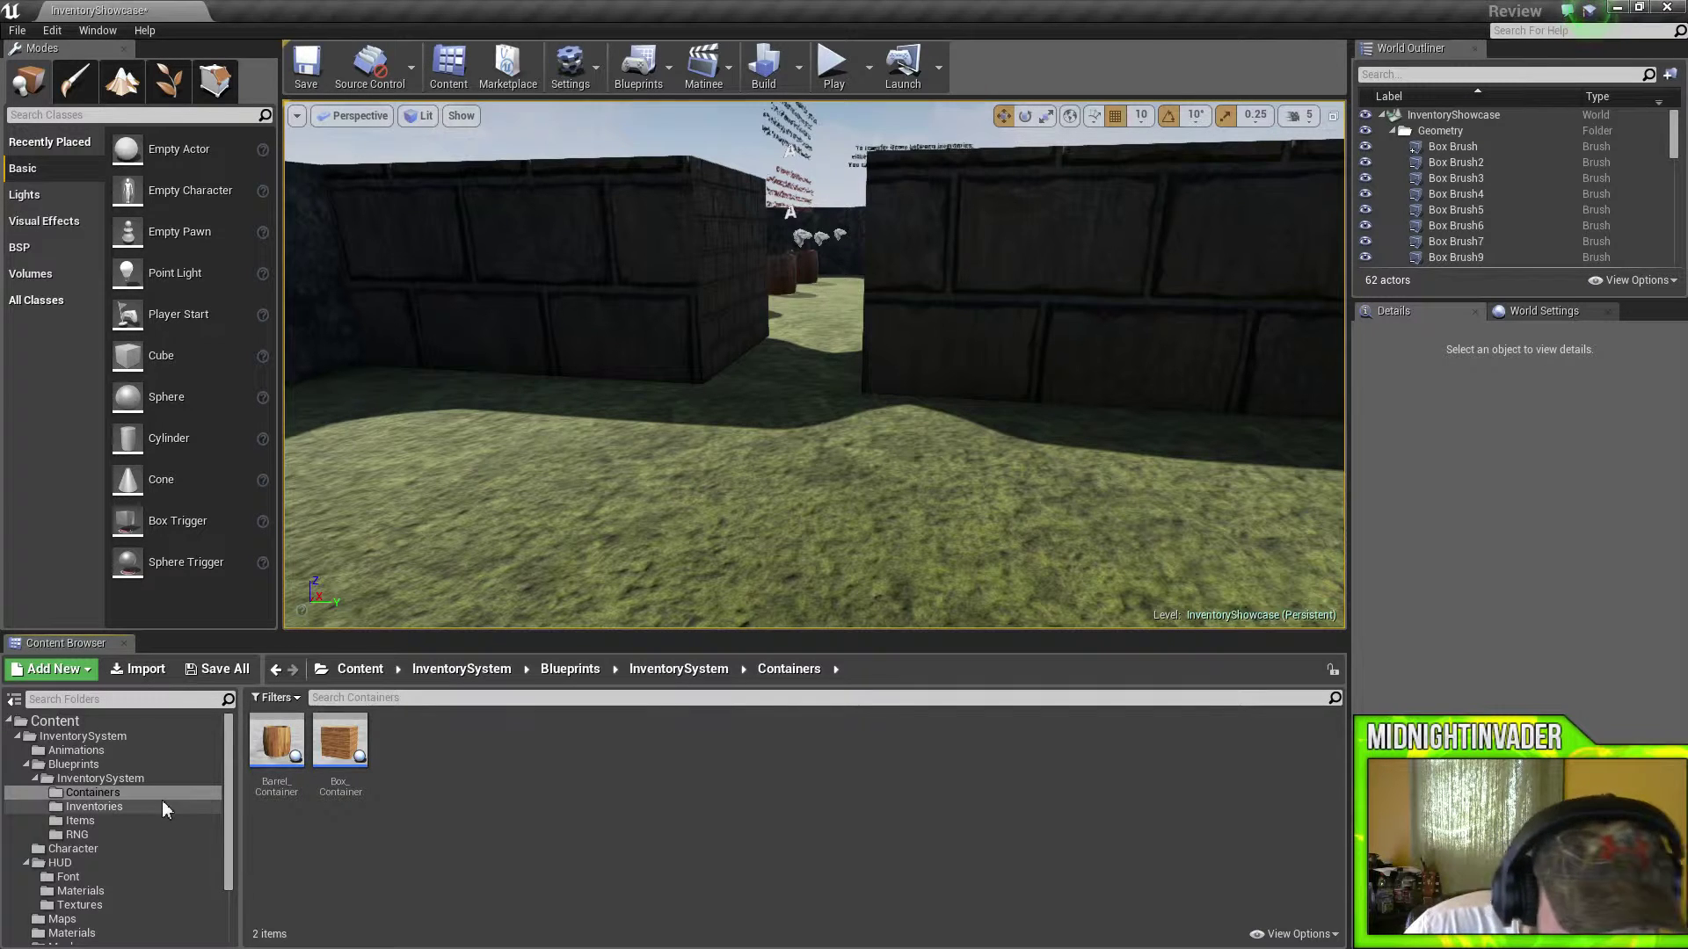
{"action": "left_click_drag", "start_coordinate": [277, 743], "coordinate": [627, 527]}
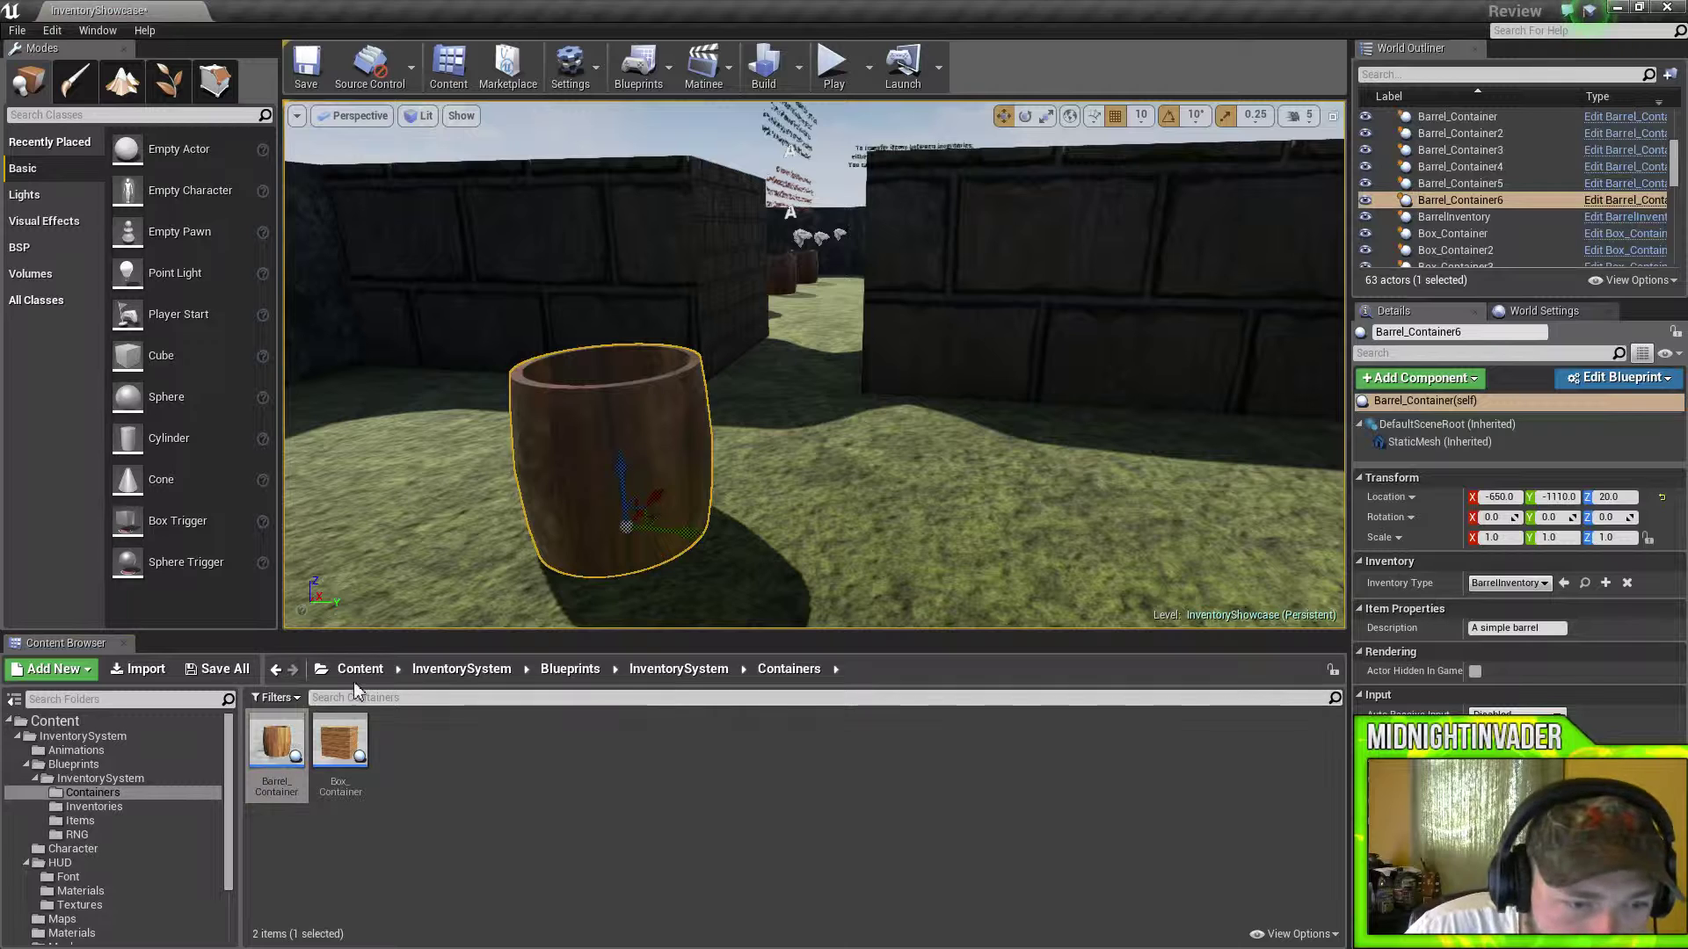
- Look through the Inventories, Containers and RNG folders, then place a Log from the Items folder on the grass beside the new barrel
{"action": "left_click", "coordinate": [87, 809]}
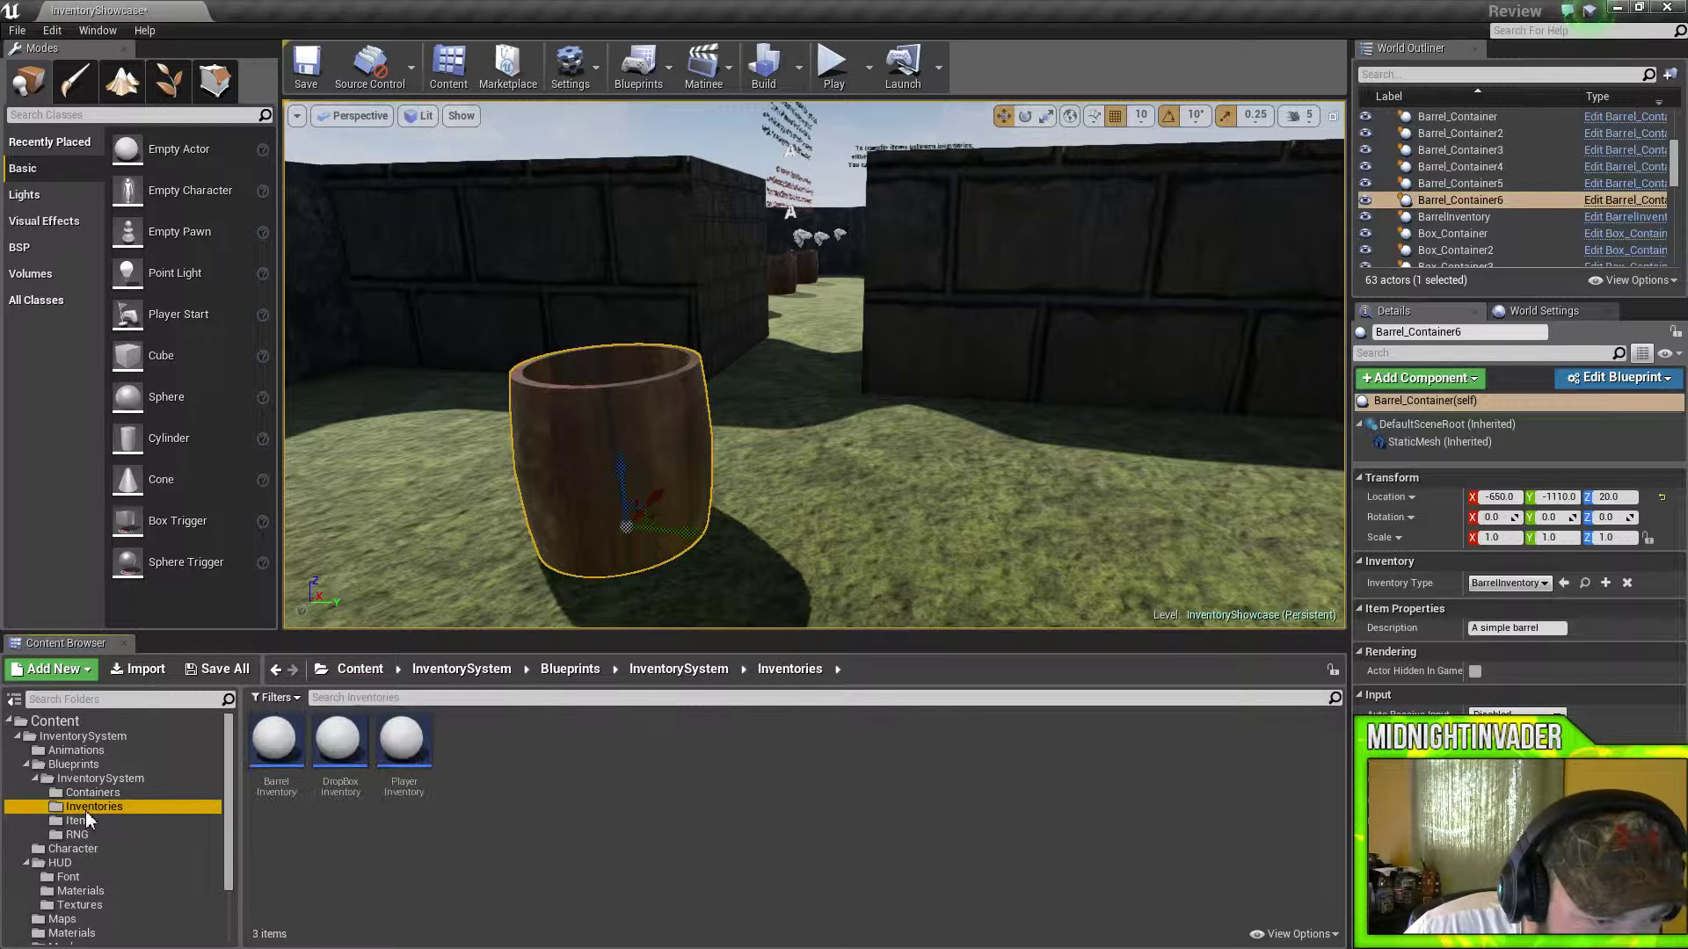
{"action": "left_click", "coordinate": [87, 793]}
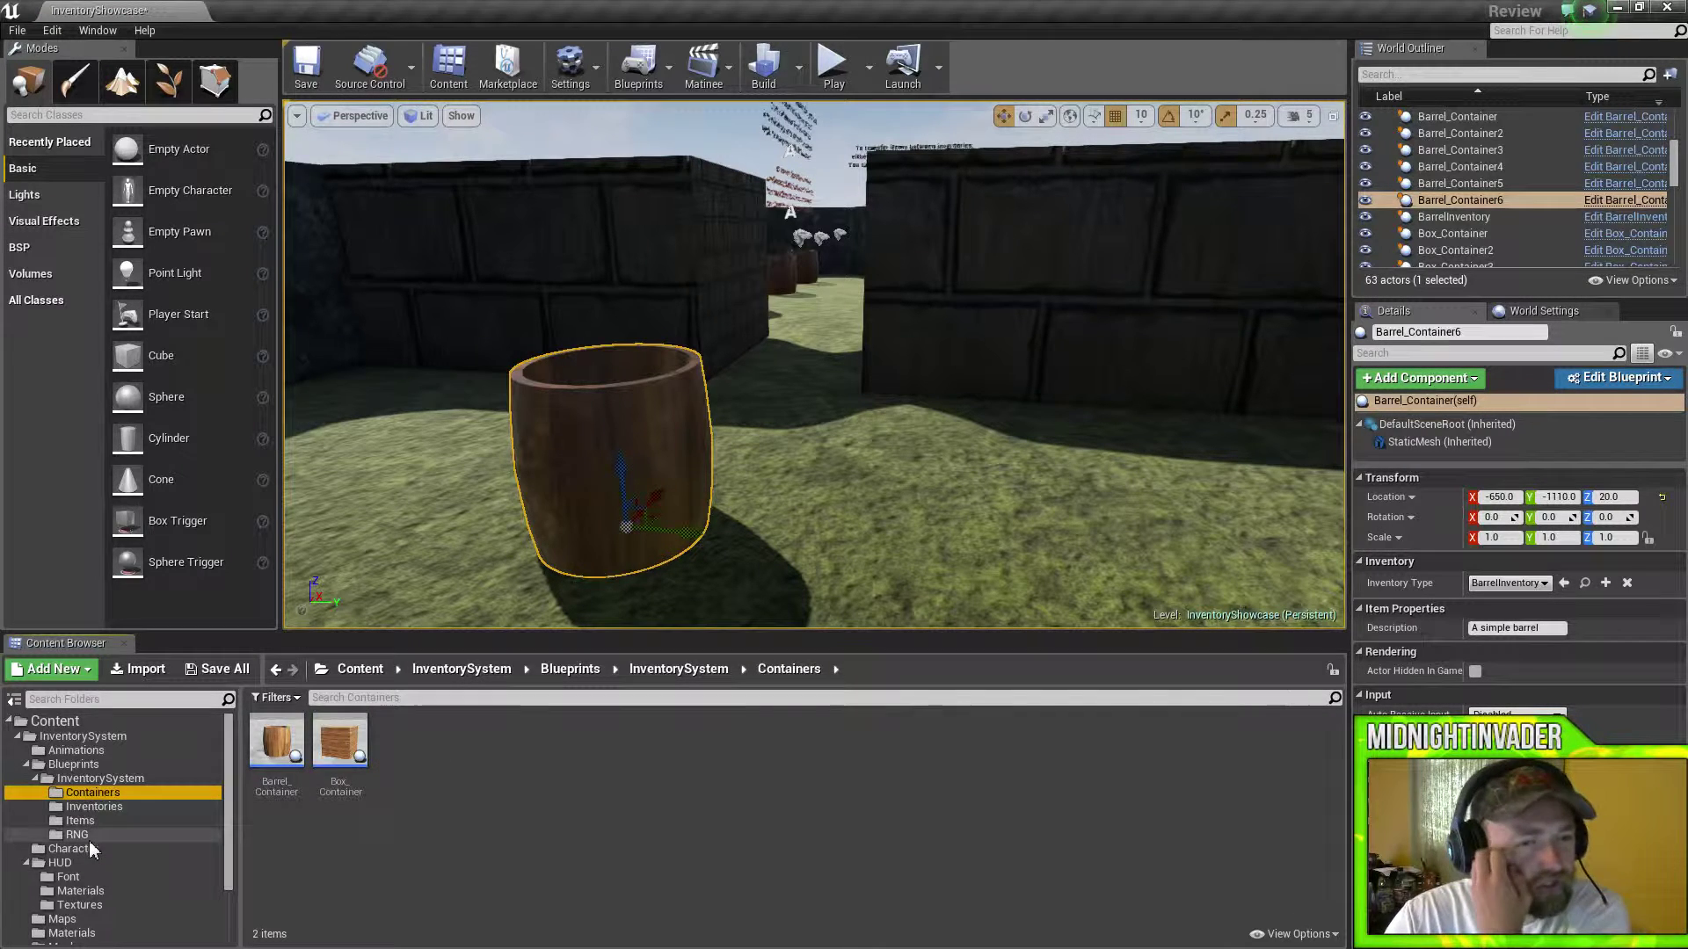
{"action": "left_click", "coordinate": [88, 839]}
{"action": "left_click", "coordinate": [93, 823]}
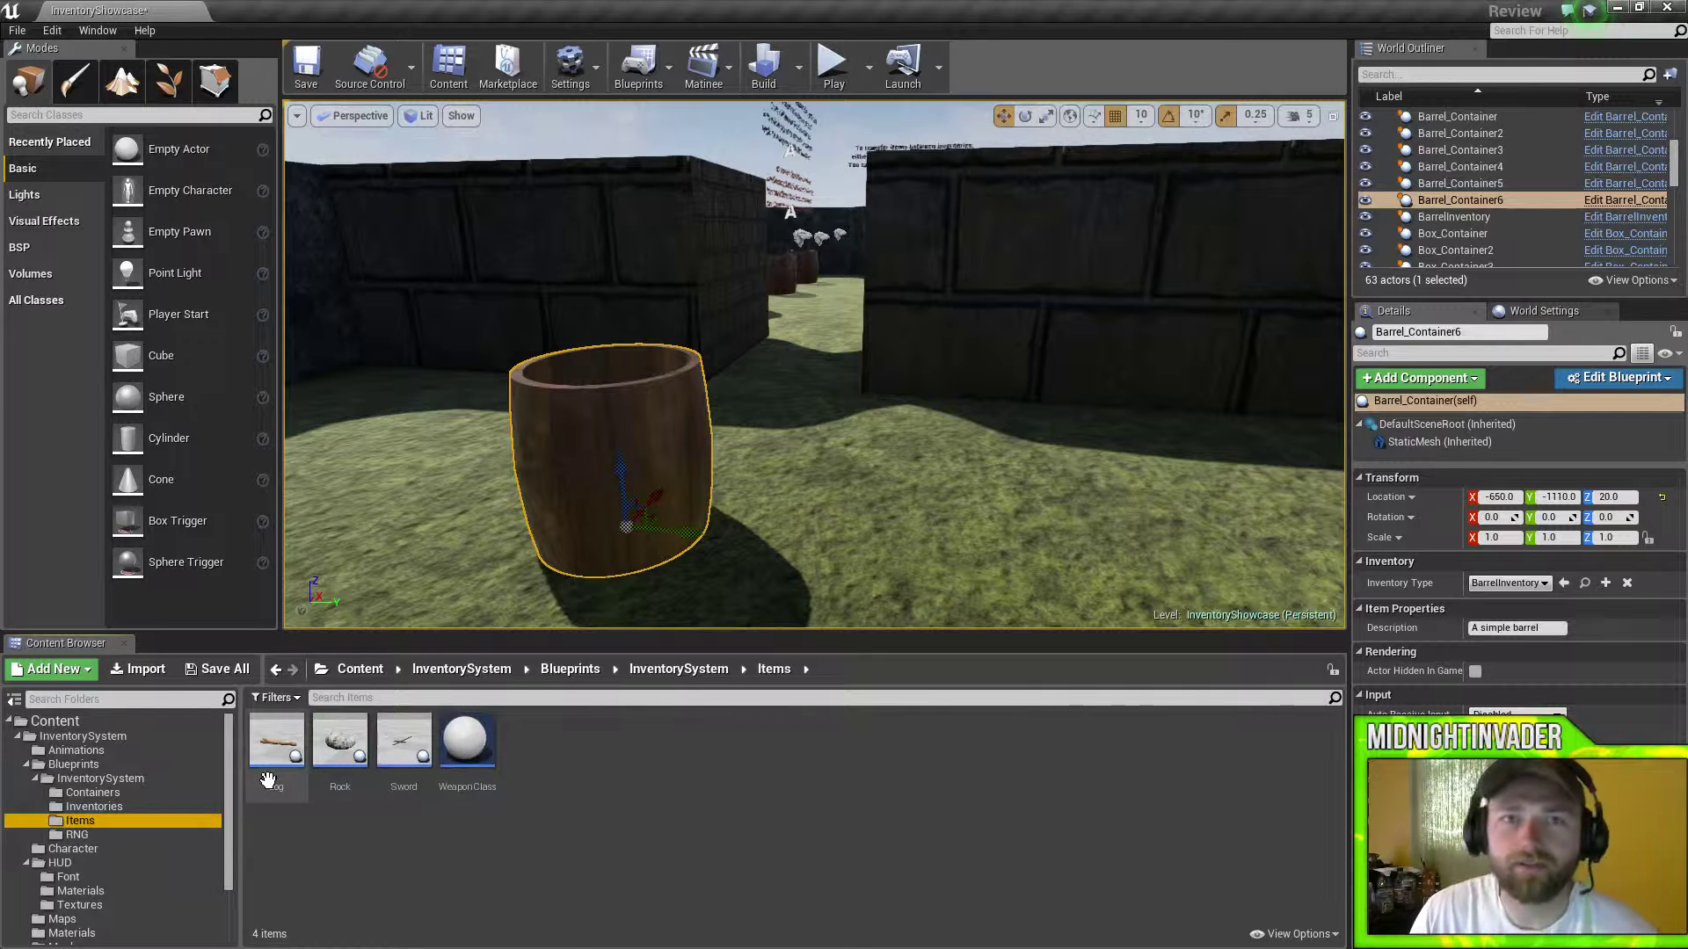
{"action": "left_click_drag", "start_coordinate": [268, 780], "coordinate": [852, 509]}
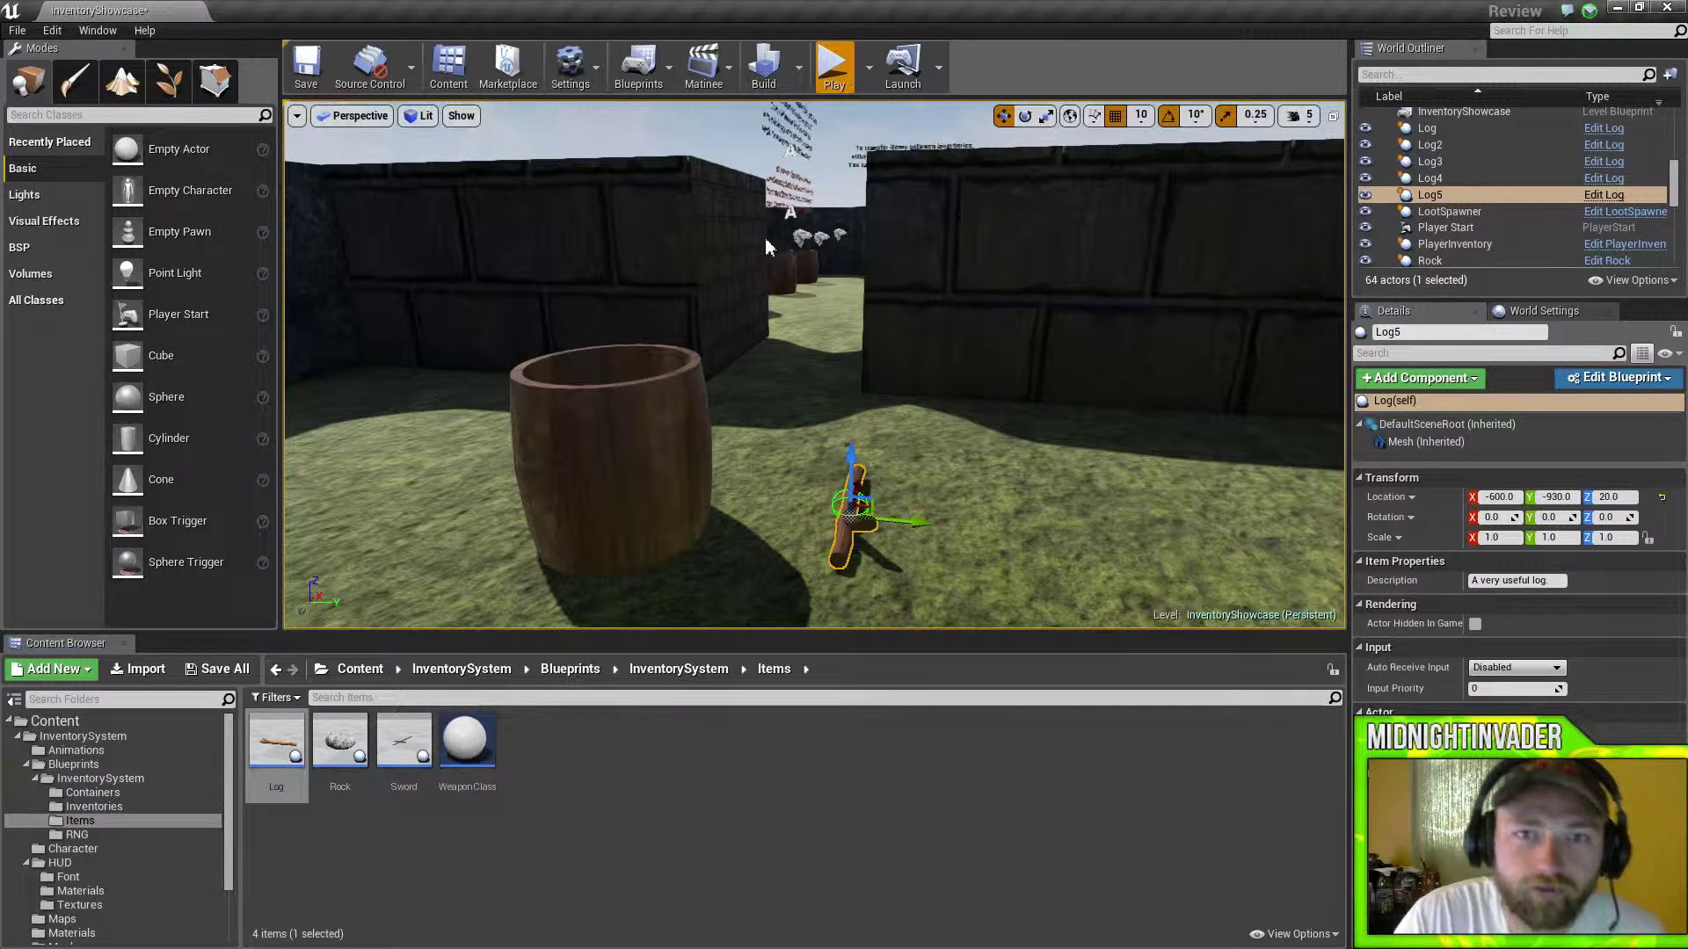
- Play the level, run the character up to a rock in the Generic Item area, then stop the session
{"action": "key", "text": "alt+p"}
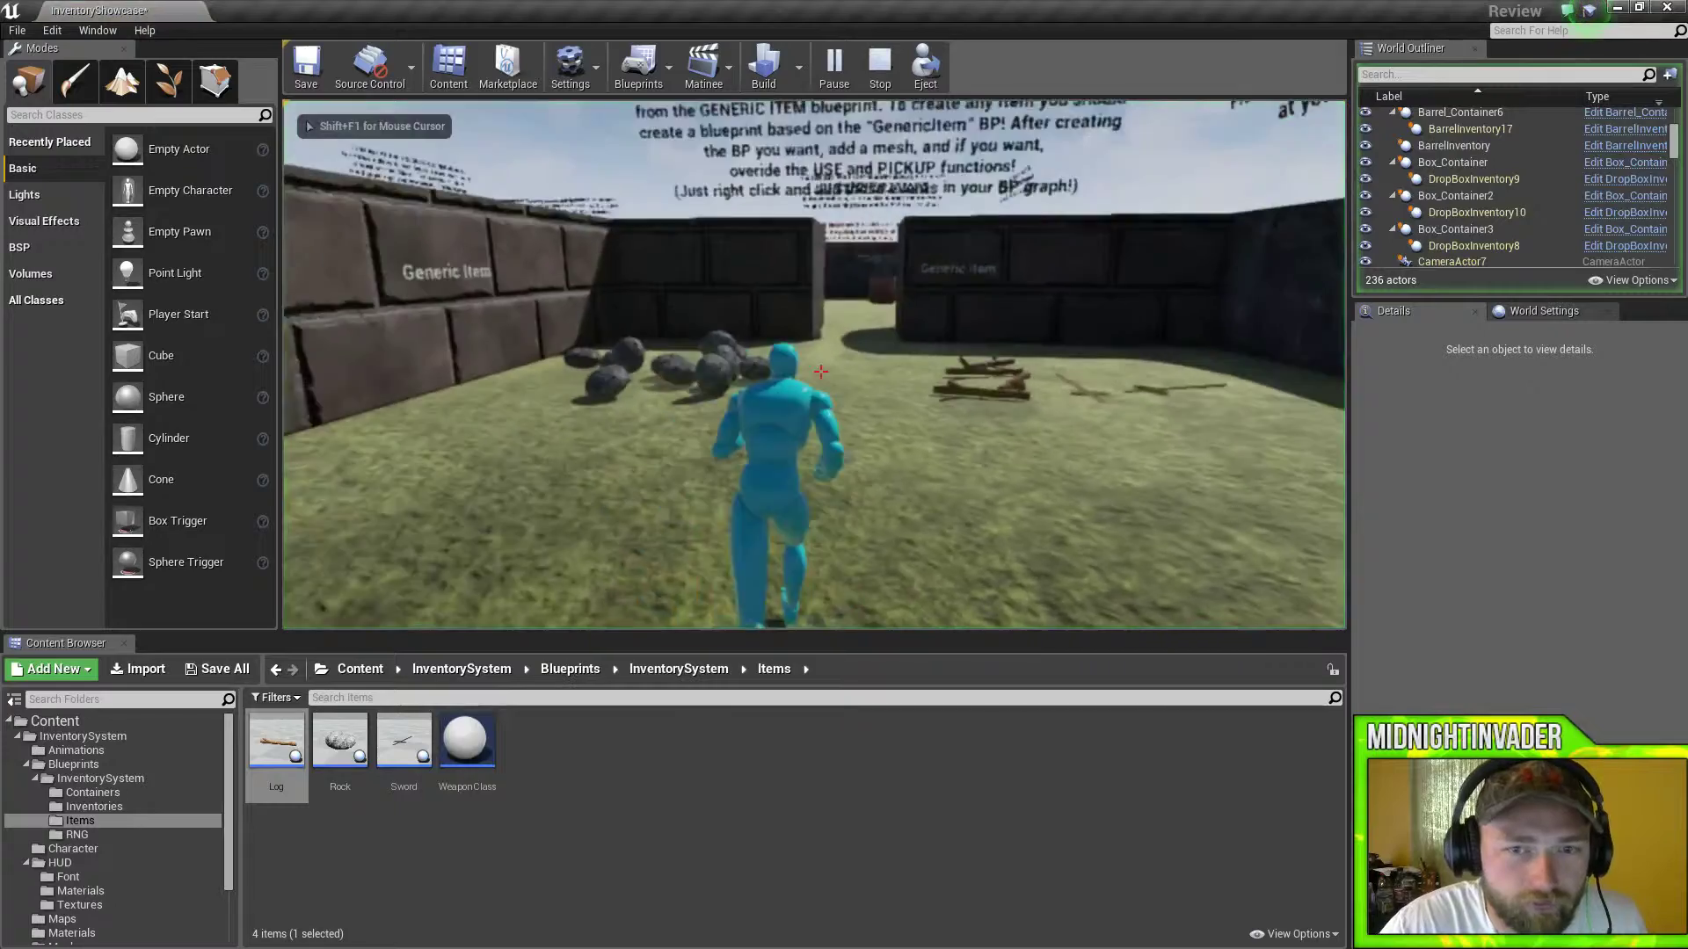
{"action": "key", "text": "w"}
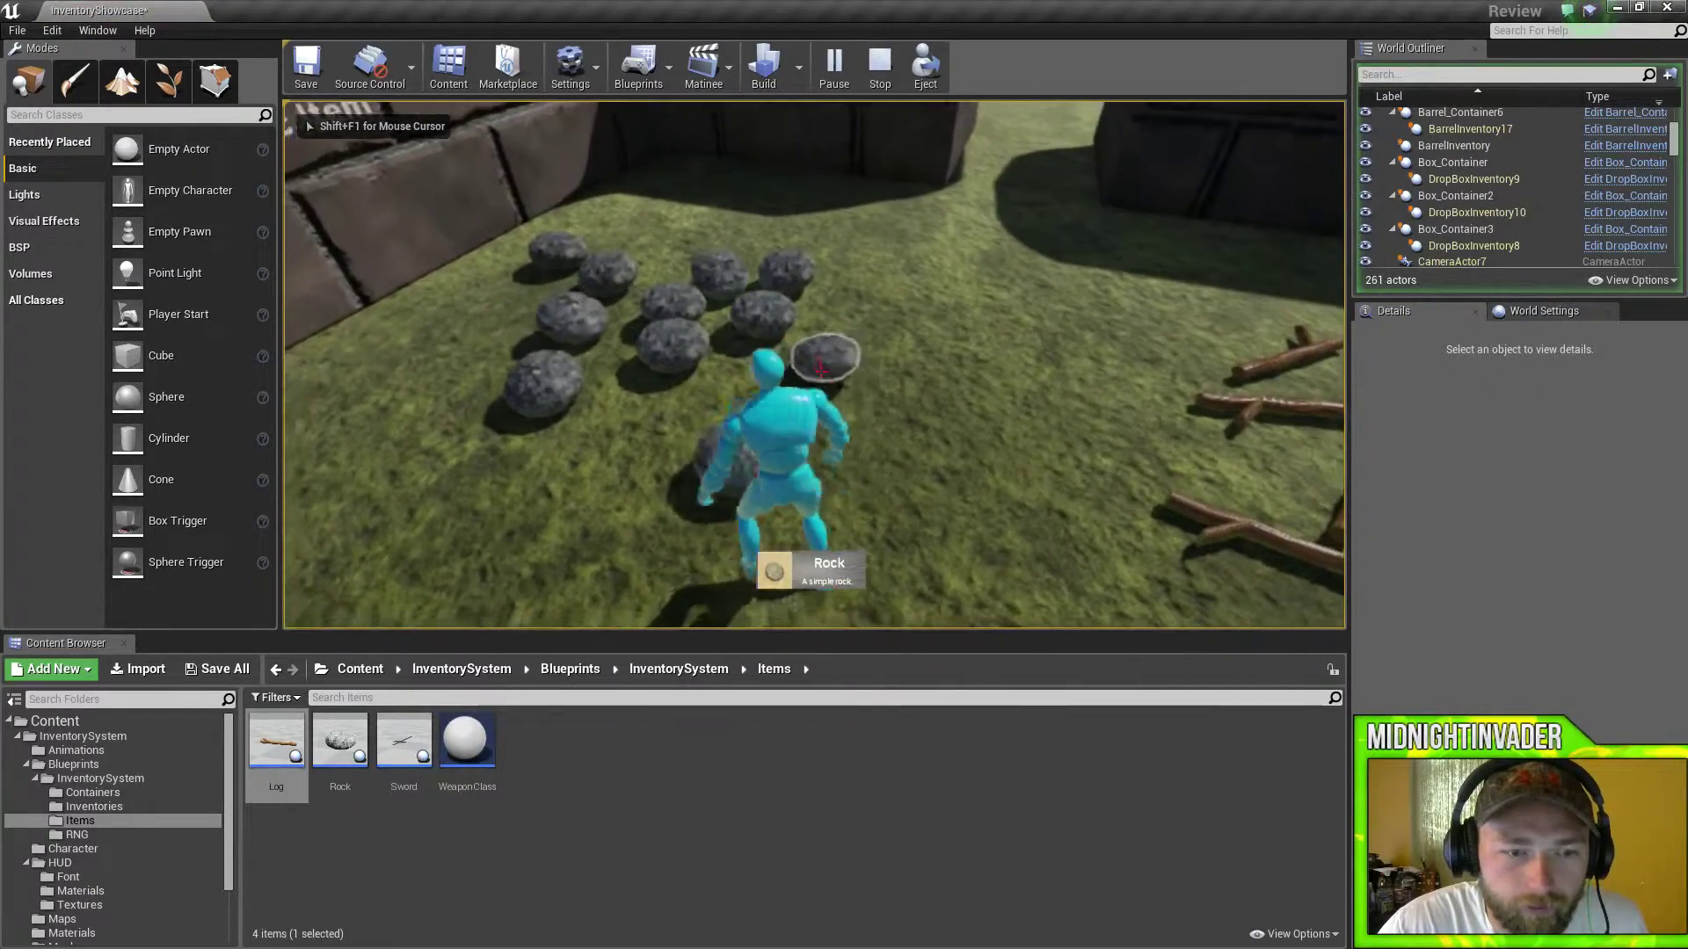
{"action": "key", "text": "Escape"}
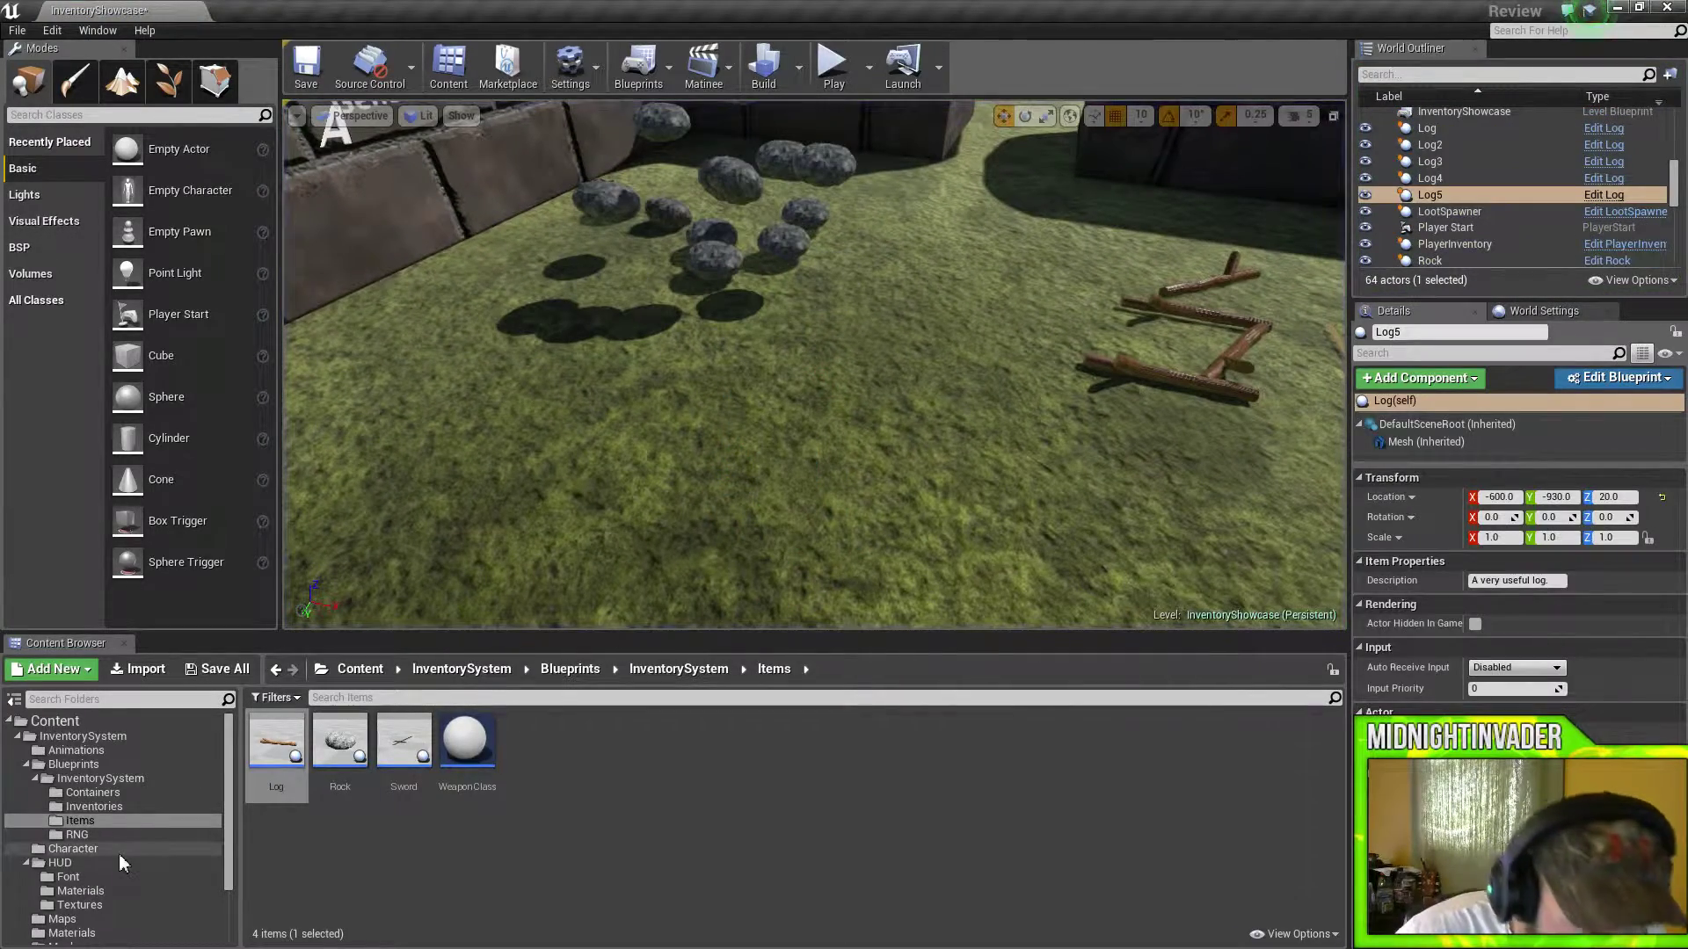
- Place the rawRock mesh from the Meshes folder on the grass between the rocks and the logs
{"action": "scroll", "coordinate": [105, 880], "scroll_direction": "down", "scroll_amount": 1}
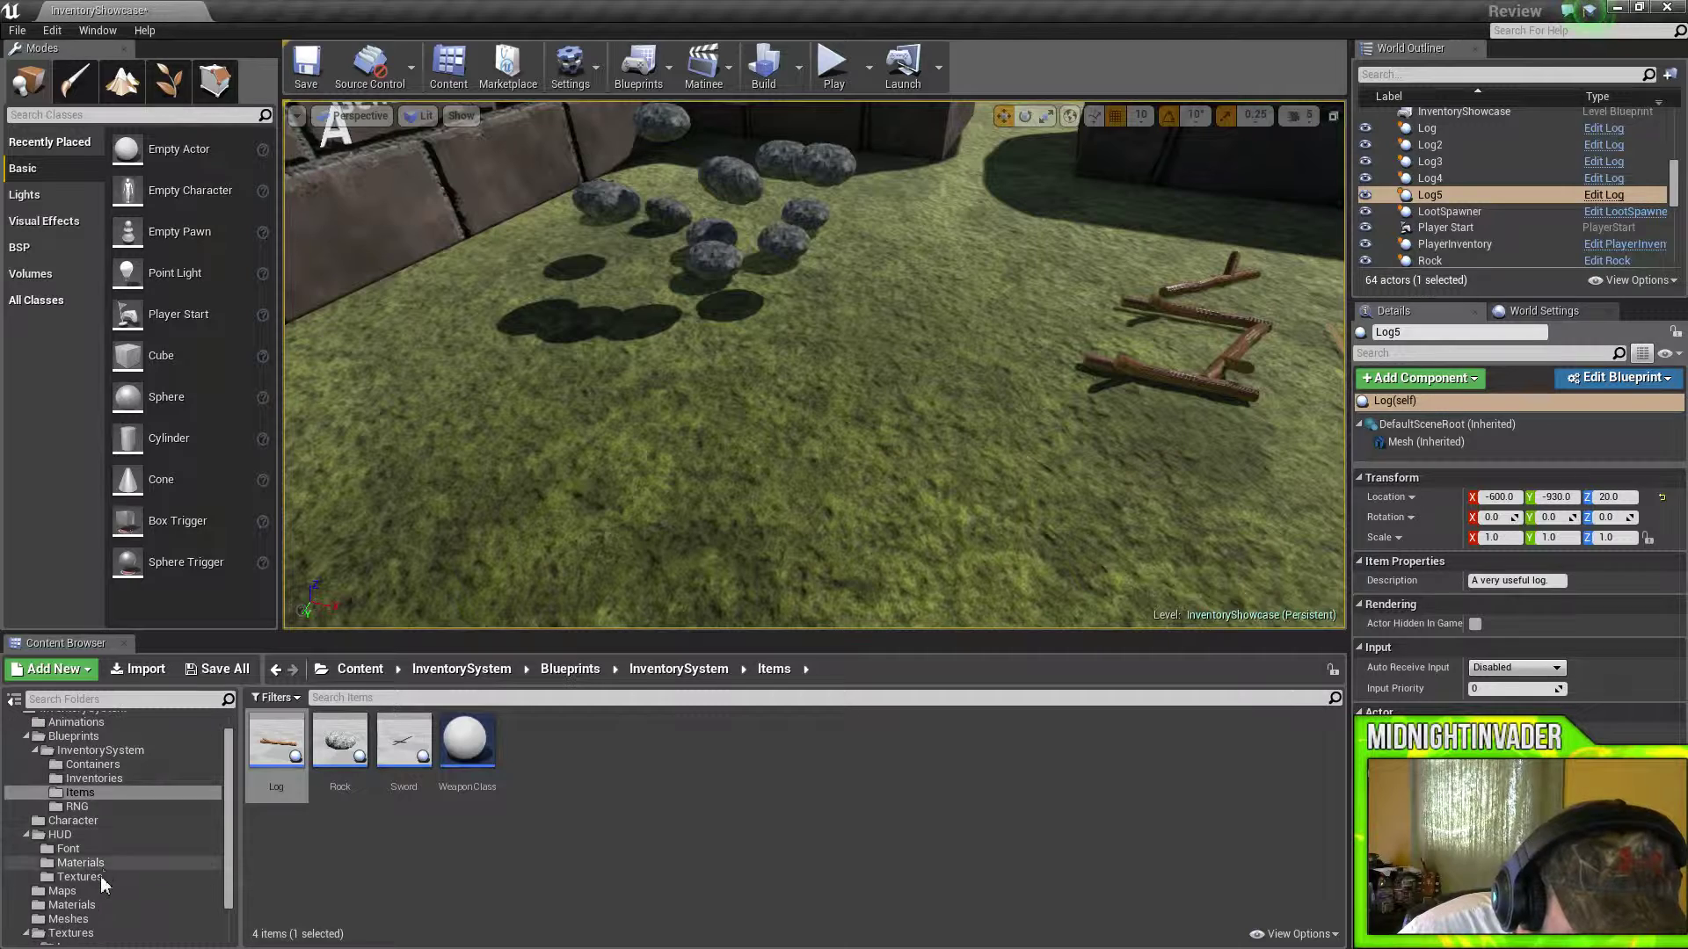
{"action": "left_click", "coordinate": [75, 905]}
{"action": "left_click", "coordinate": [110, 919]}
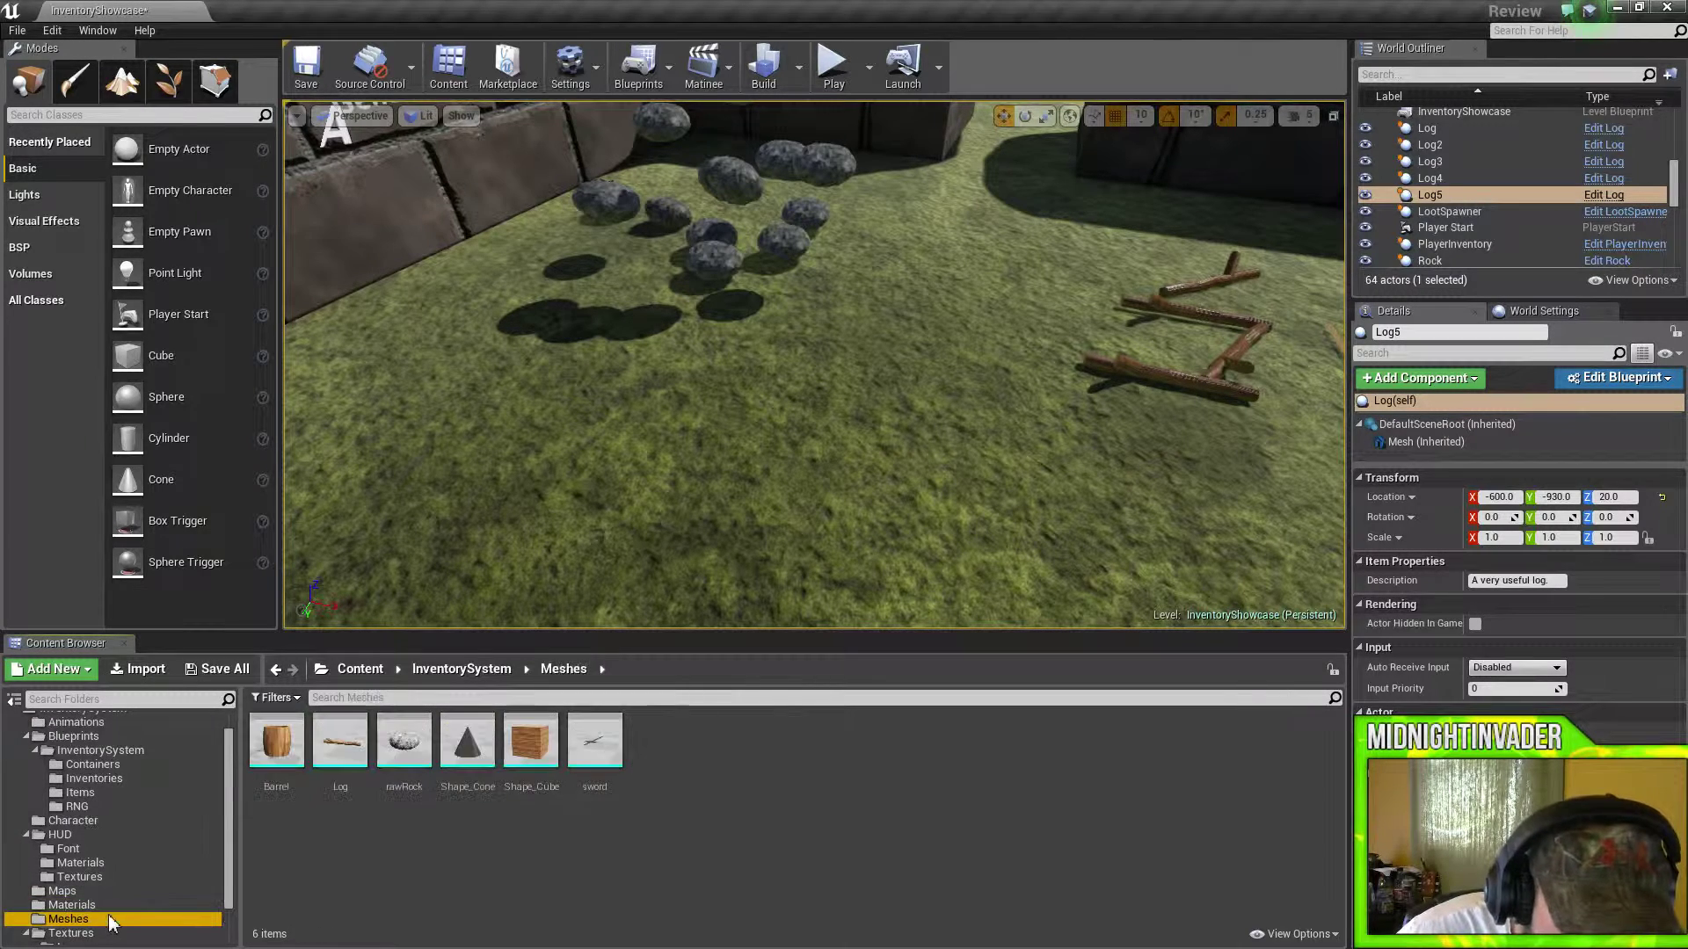
{"action": "left_click_drag", "start_coordinate": [404, 741], "coordinate": [1011, 306]}
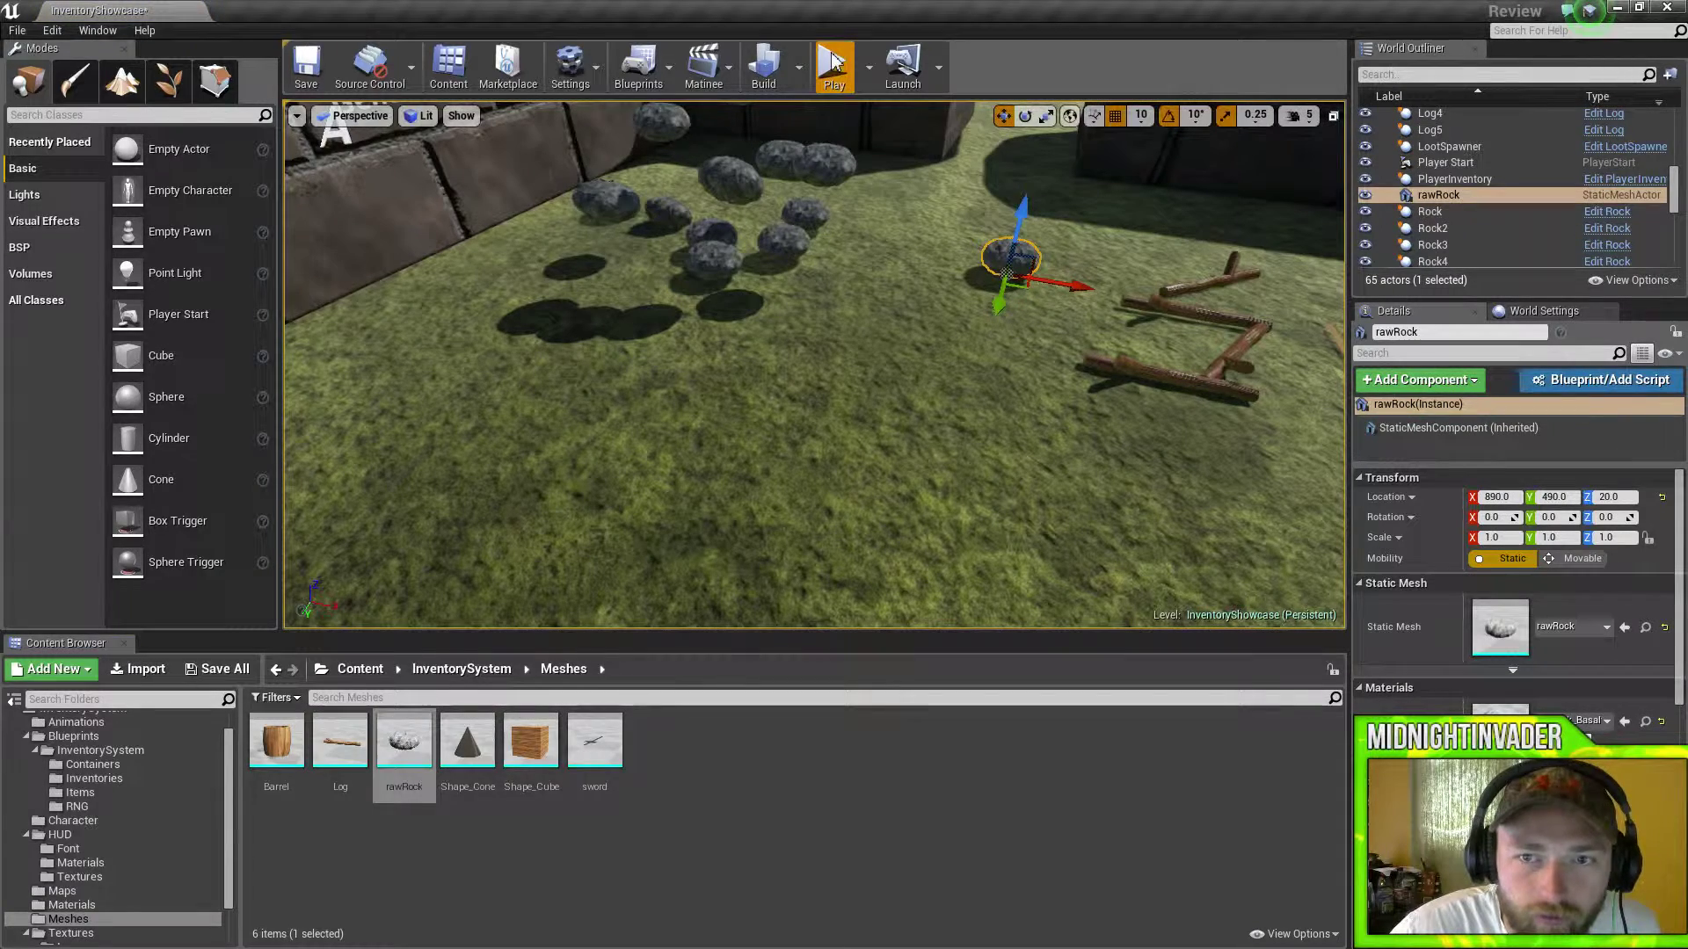
- Play the level and run the character up to the placed rawRock mesh to test its interaction
{"action": "left_click", "coordinate": [814, 286]}
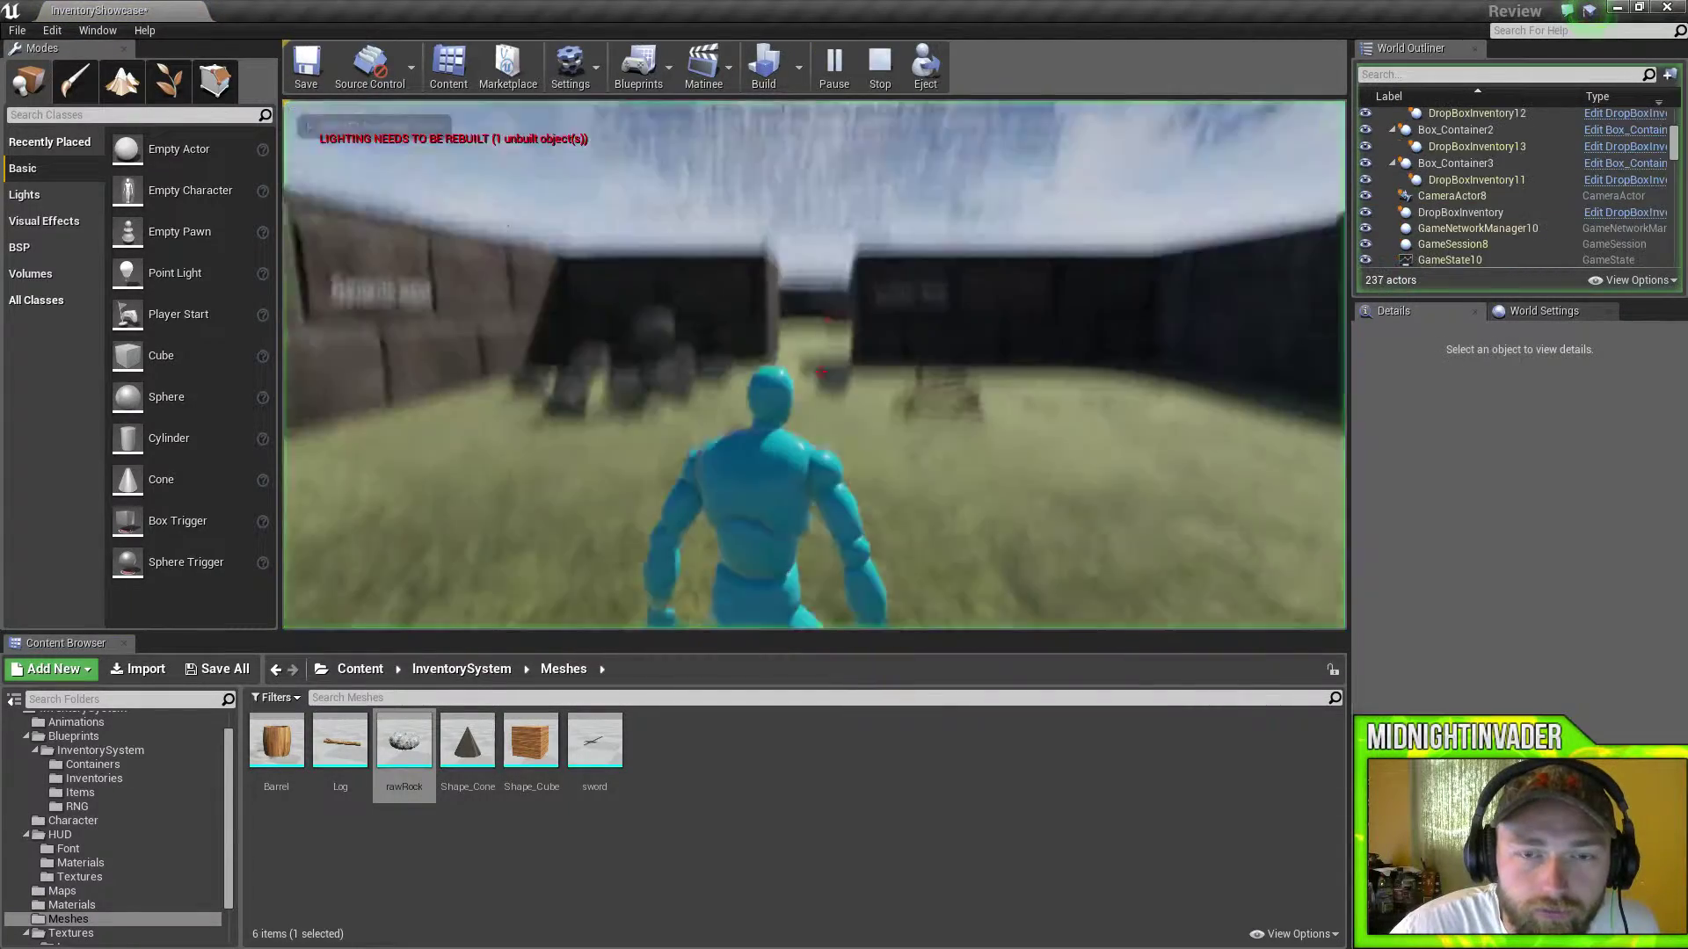
{"action": "key", "text": "w"}
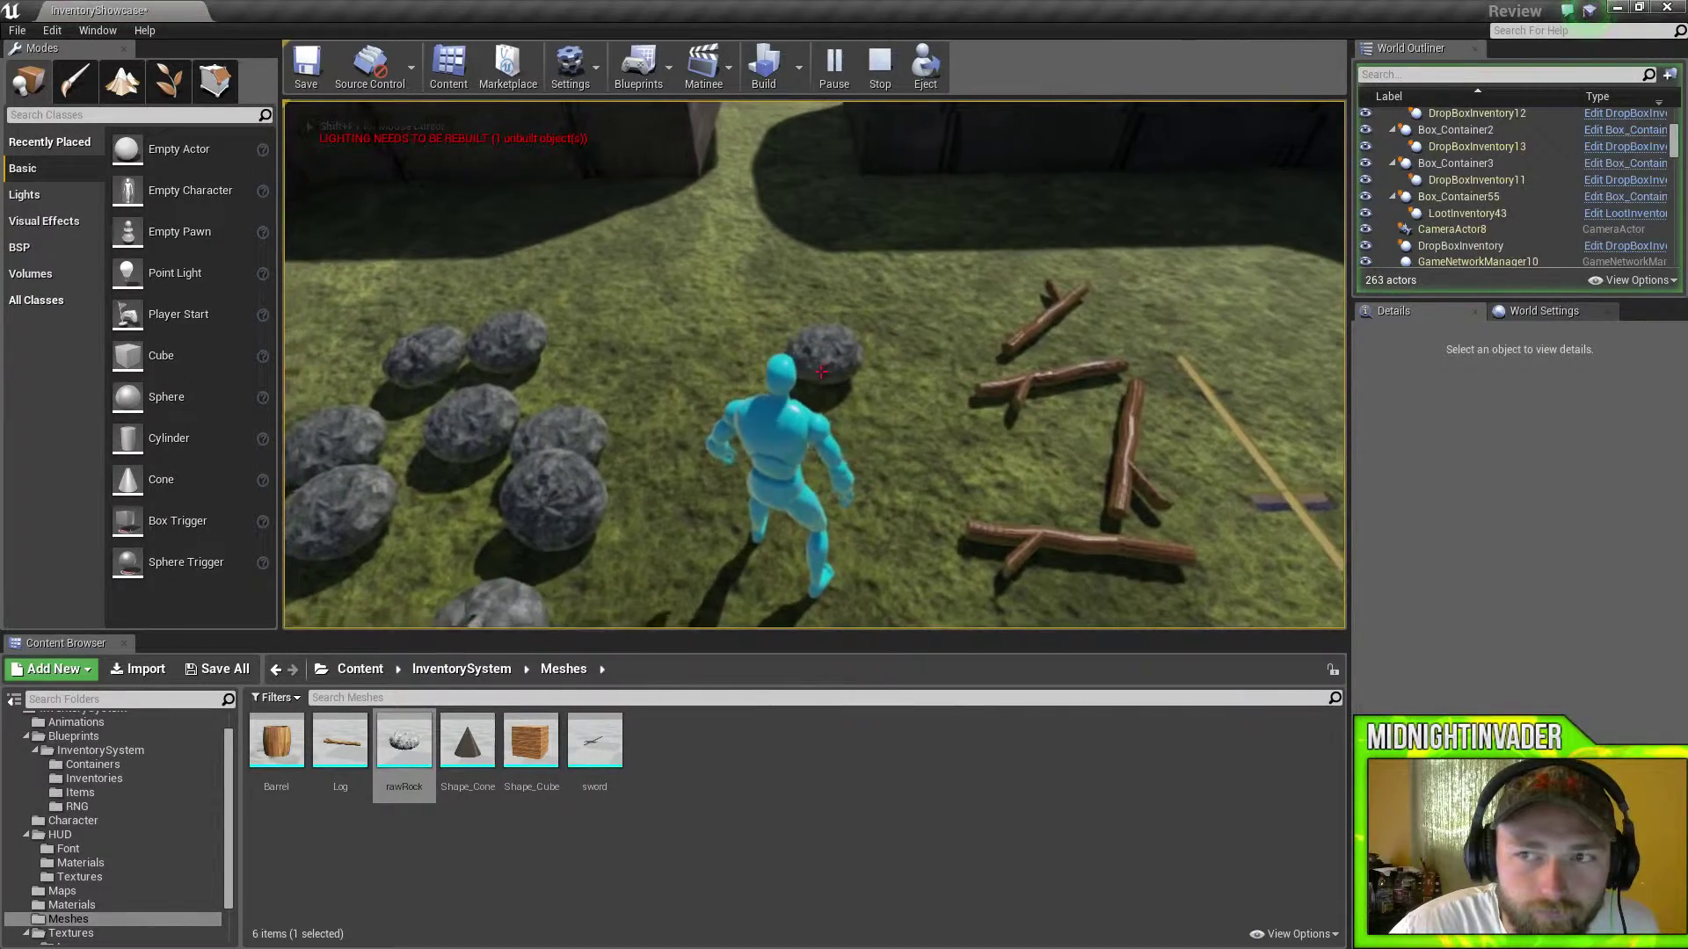
{"action": "key", "text": "w"}
- Run to the placed log and pick it up, open the nearby barrel's inventory, then end the play session
{"action": "key", "text": "w"}
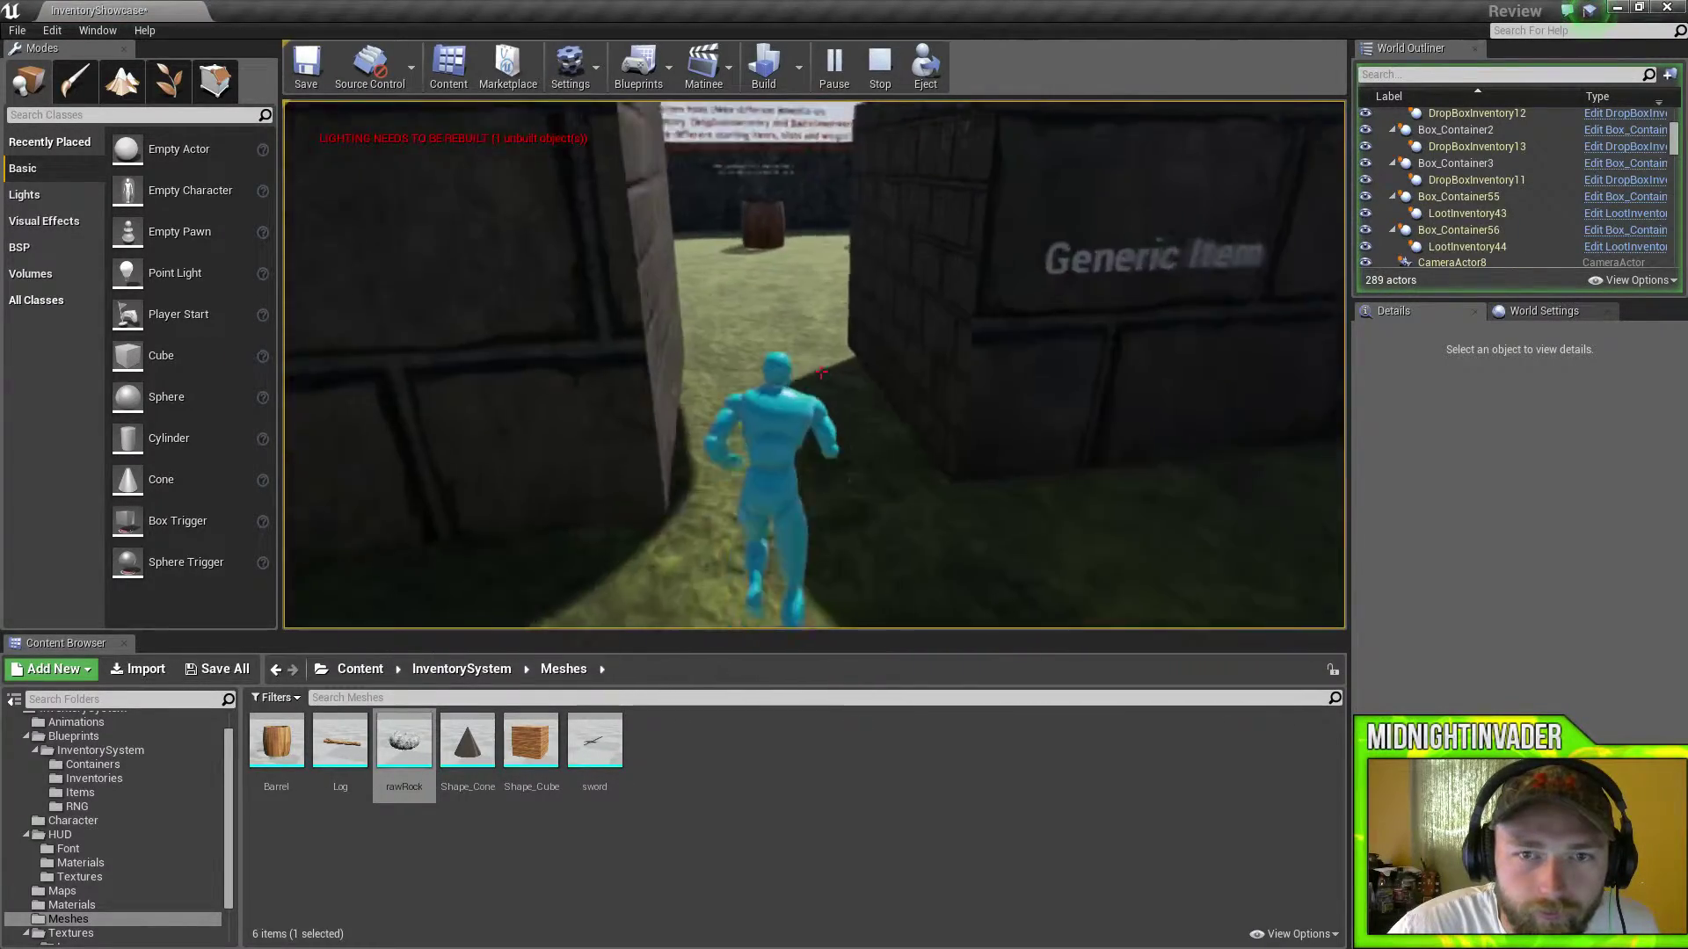
{"action": "key", "text": "w"}
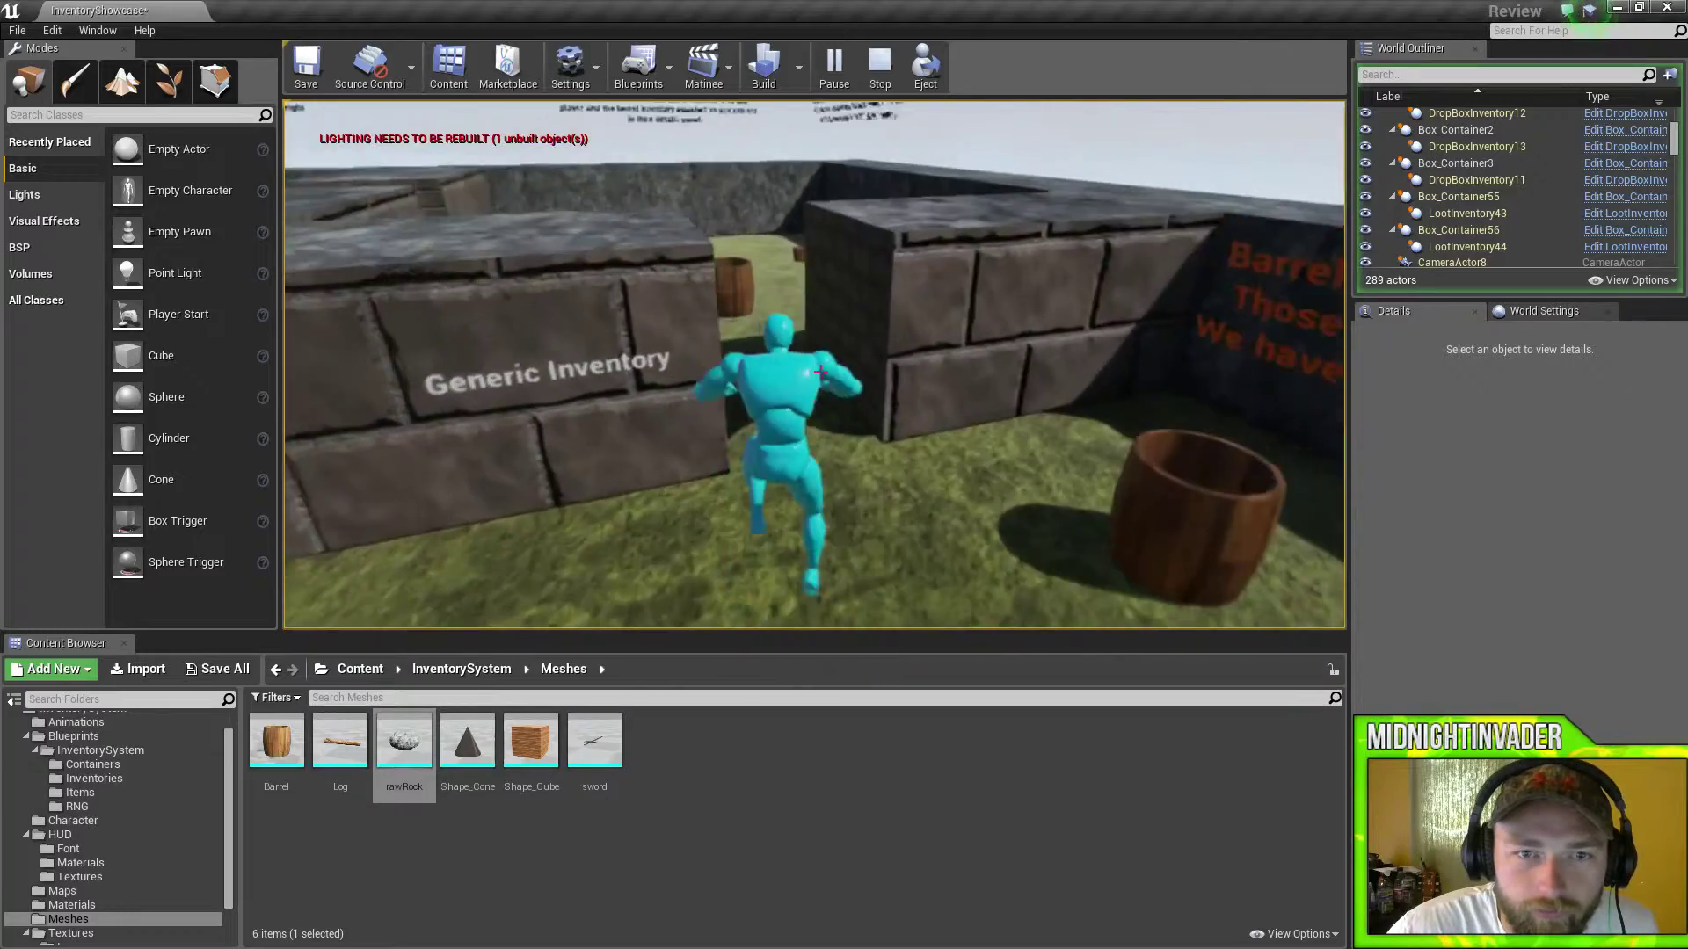
{"action": "key", "text": "w"}
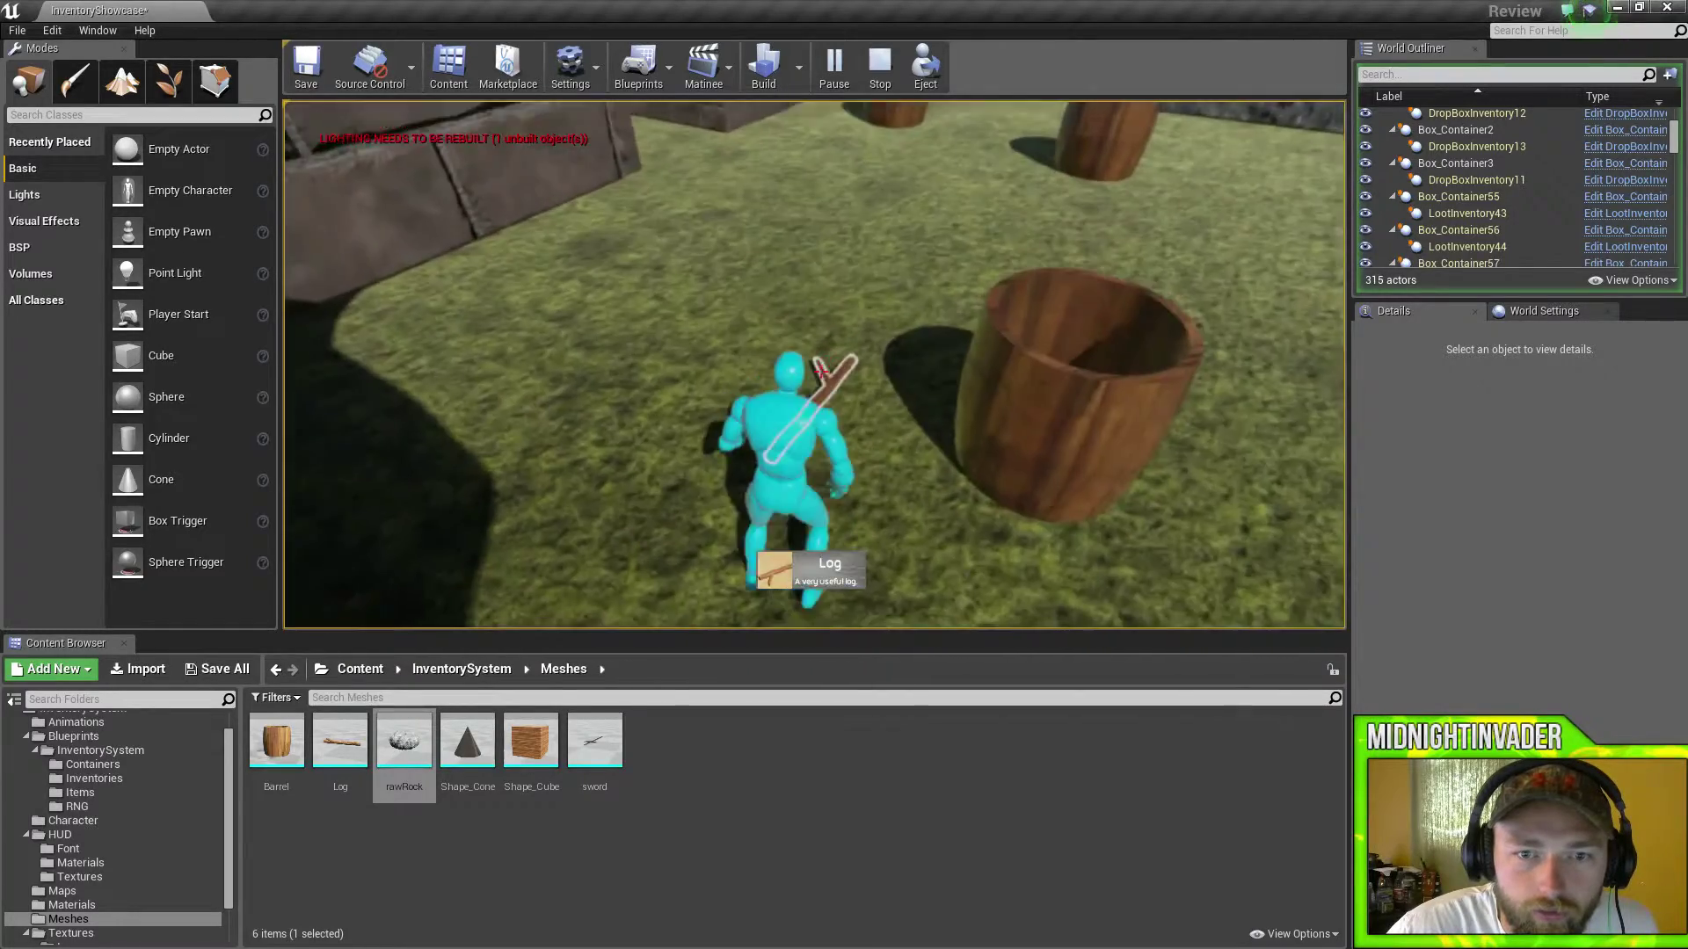
{"action": "key", "text": "e"}
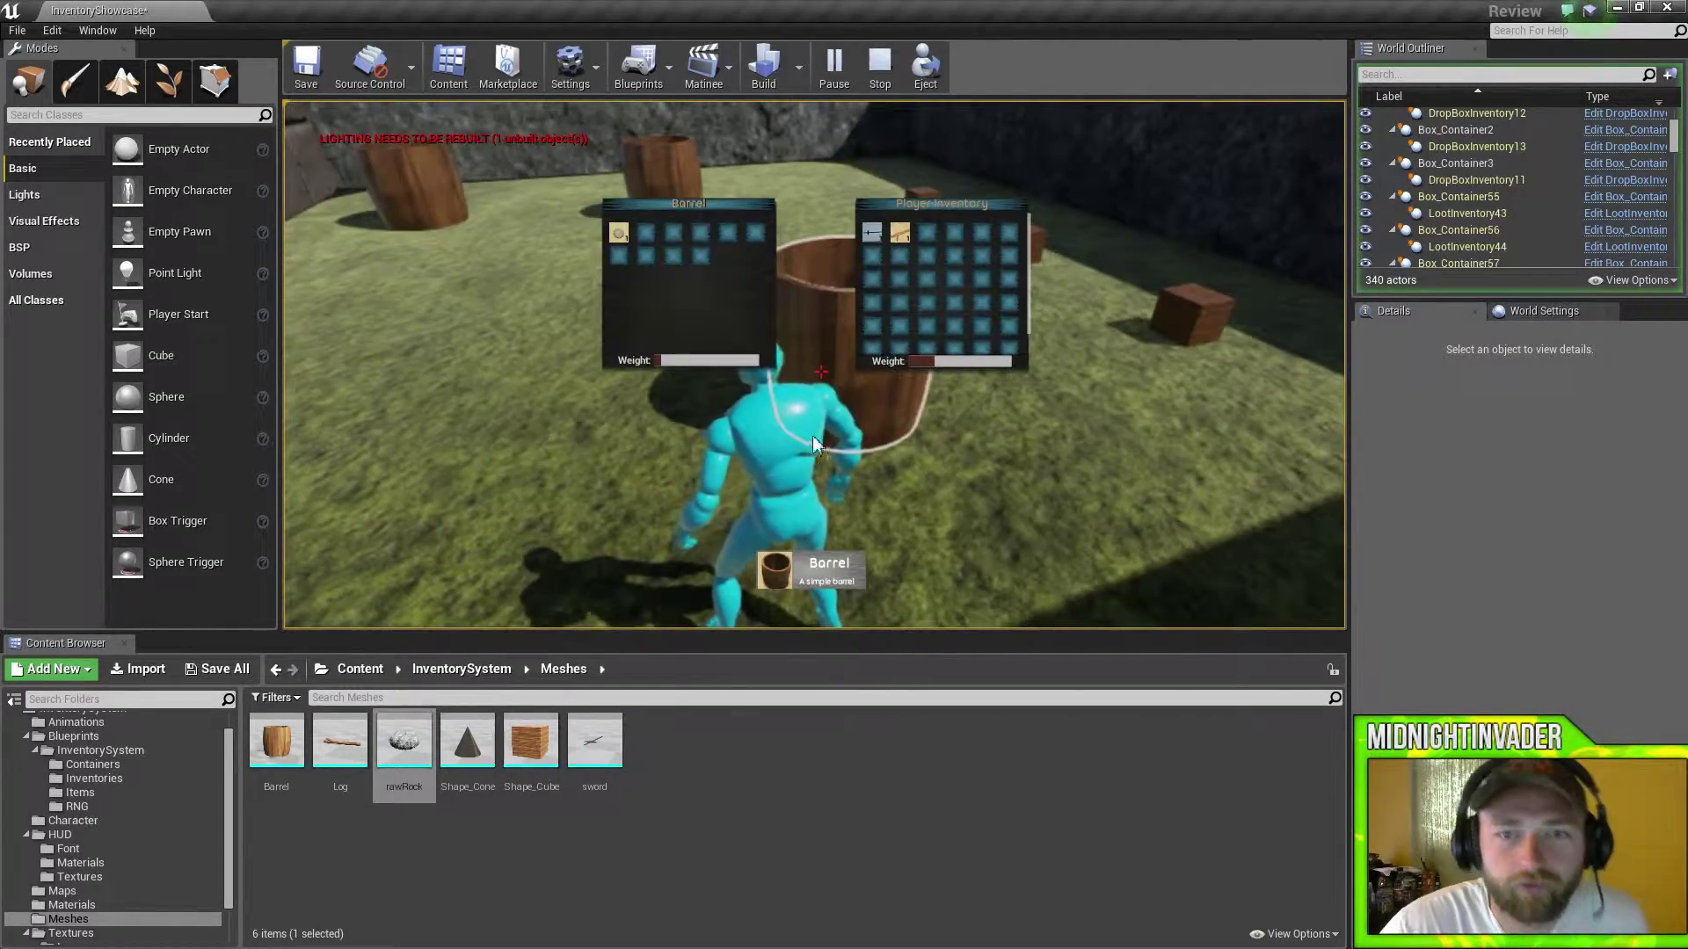
{"action": "key", "text": "Escape"}
{"action": "right_click_drag", "start_coordinate": [788, 445], "coordinate": [422, 449]}
{"action": "key", "text": "f"}
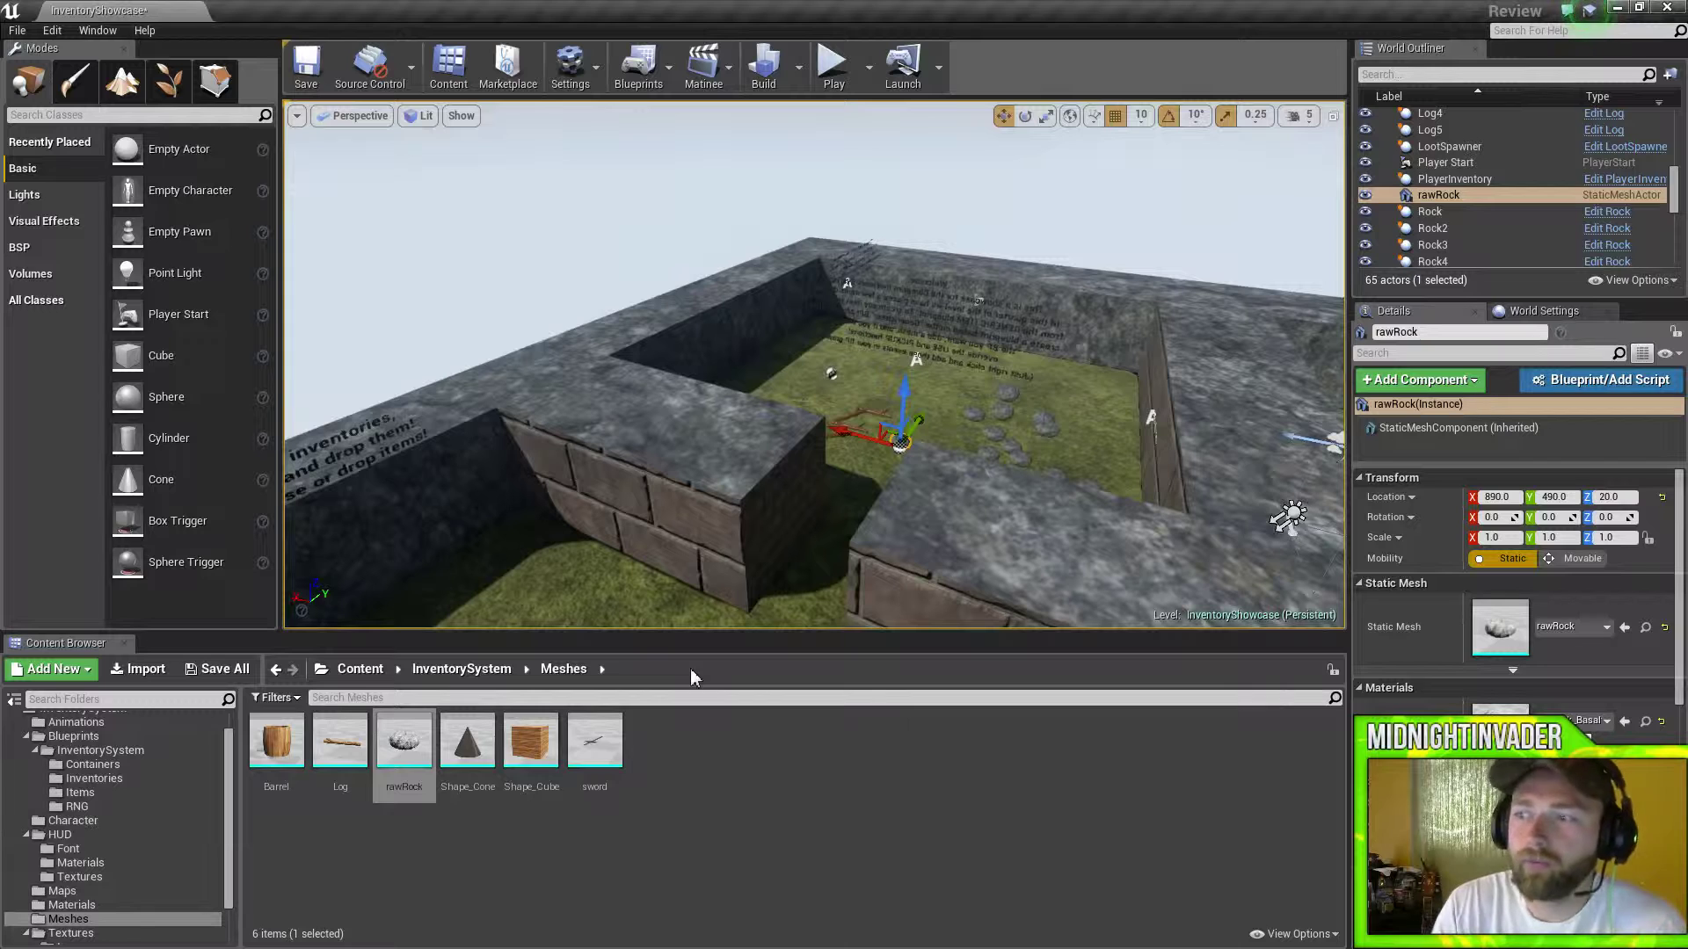
- Collapse the Blueprints, HUD and Textures subfolders and the whole InventorySystem folder in the content tree
{"action": "left_click", "coordinate": [26, 836]}
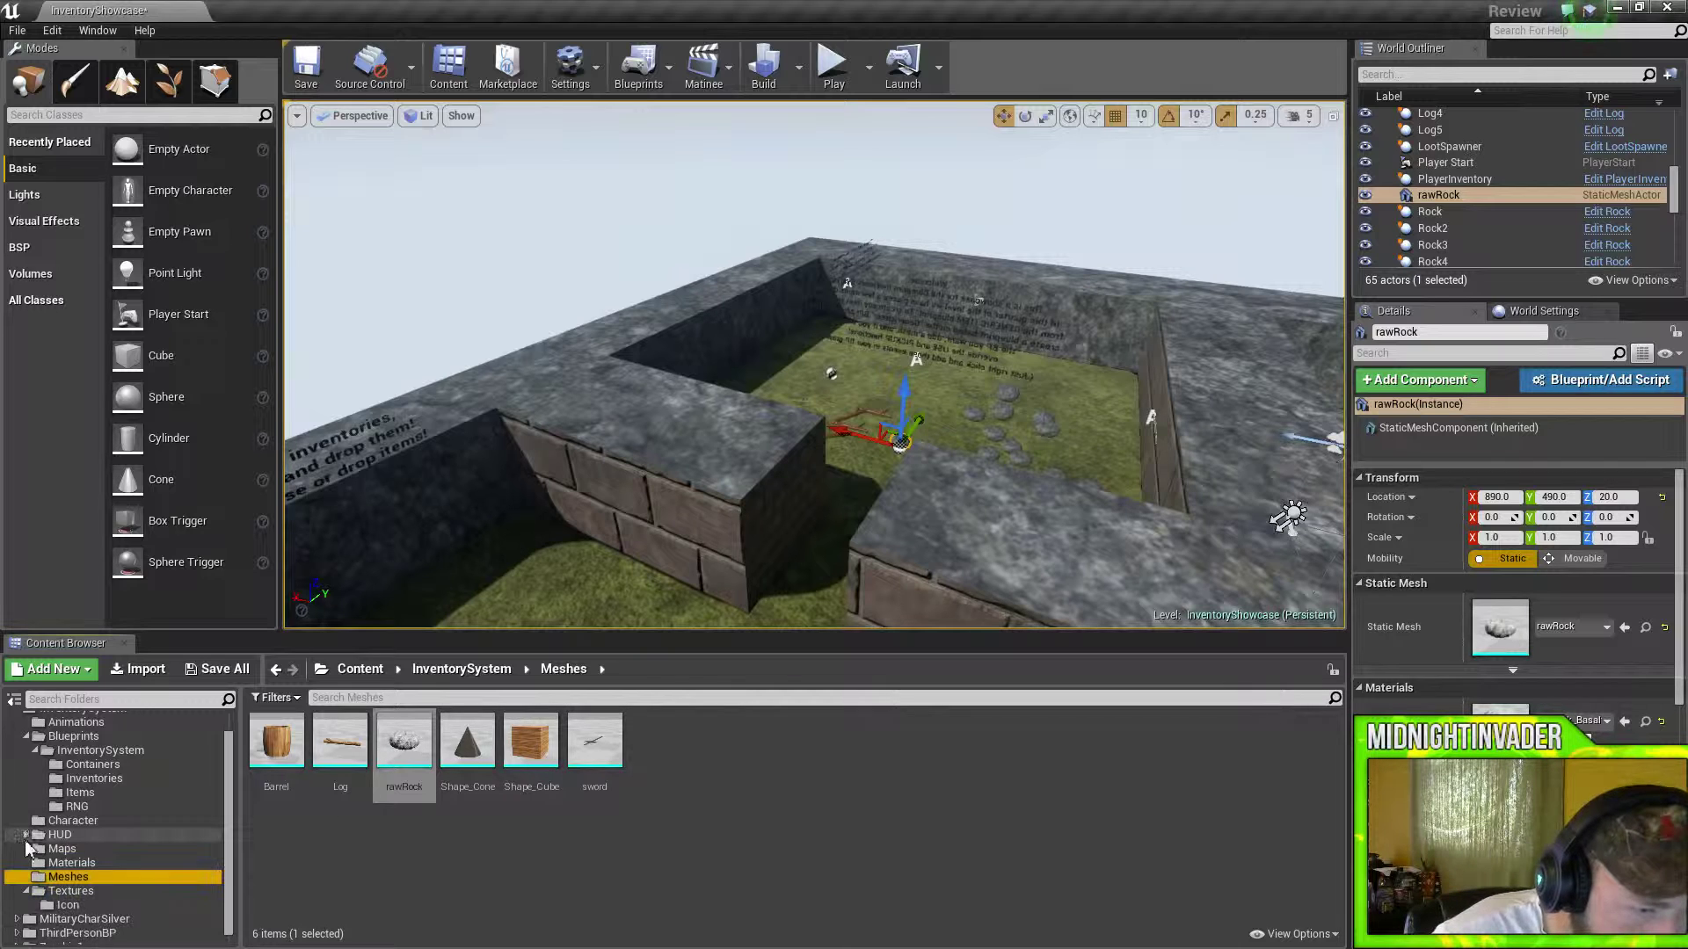
{"action": "left_click", "coordinate": [35, 751]}
{"action": "left_click", "coordinate": [26, 807]}
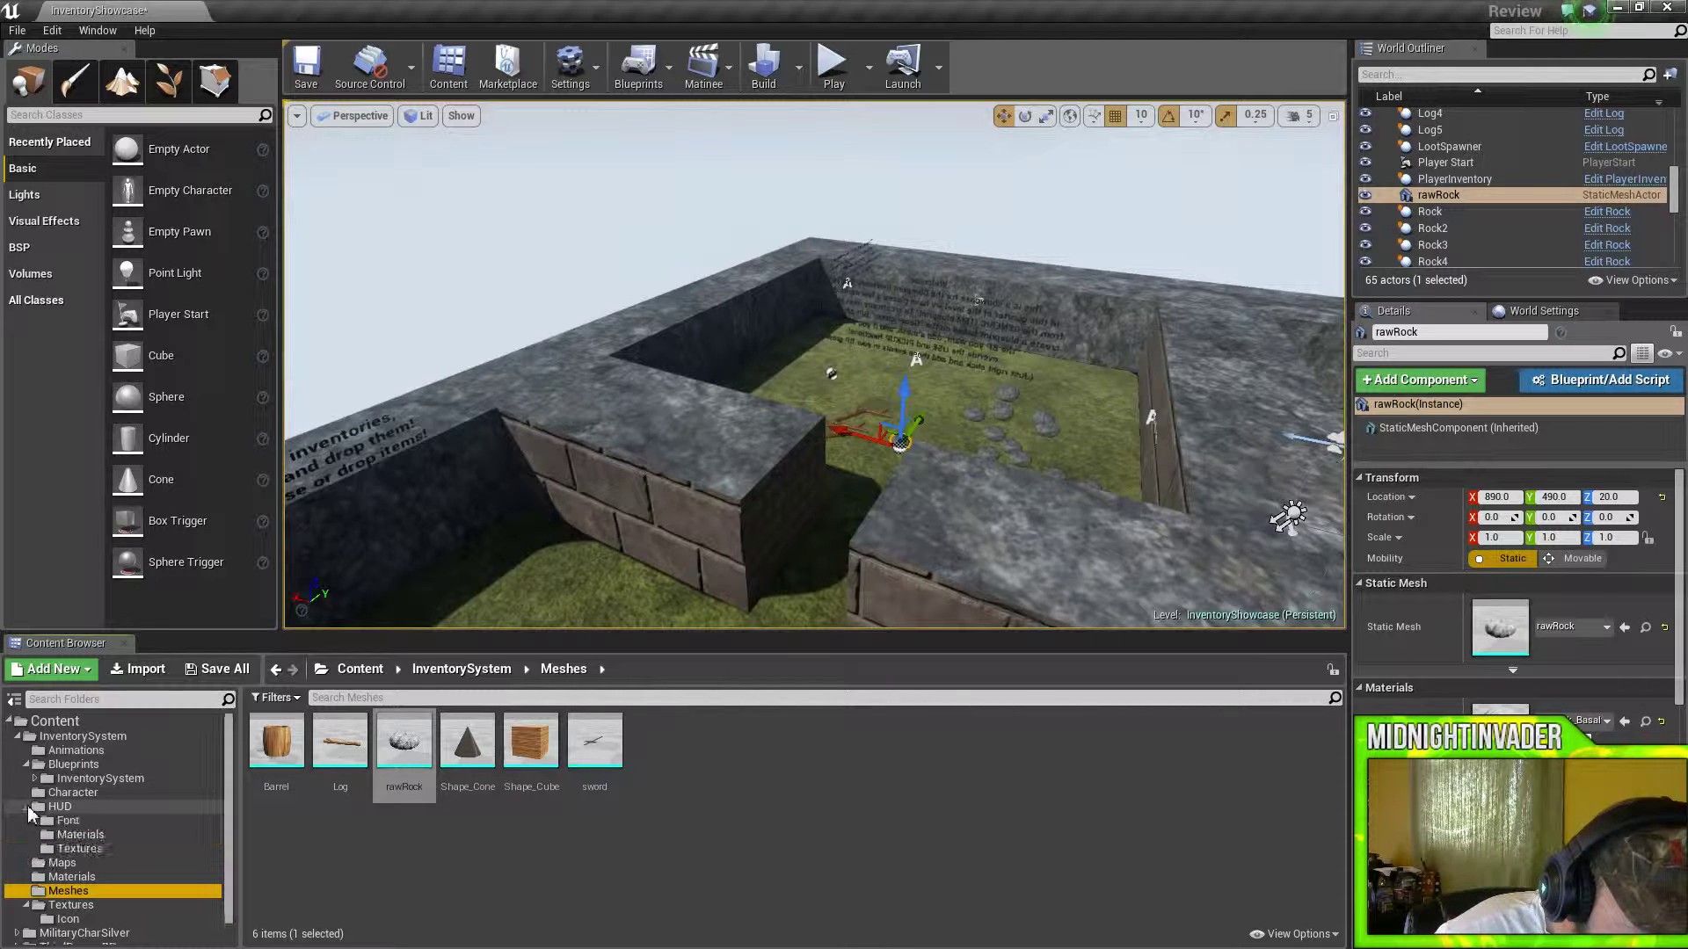
{"action": "left_click", "coordinate": [26, 806]}
{"action": "left_click", "coordinate": [26, 764]}
{"action": "left_click", "coordinate": [26, 793]}
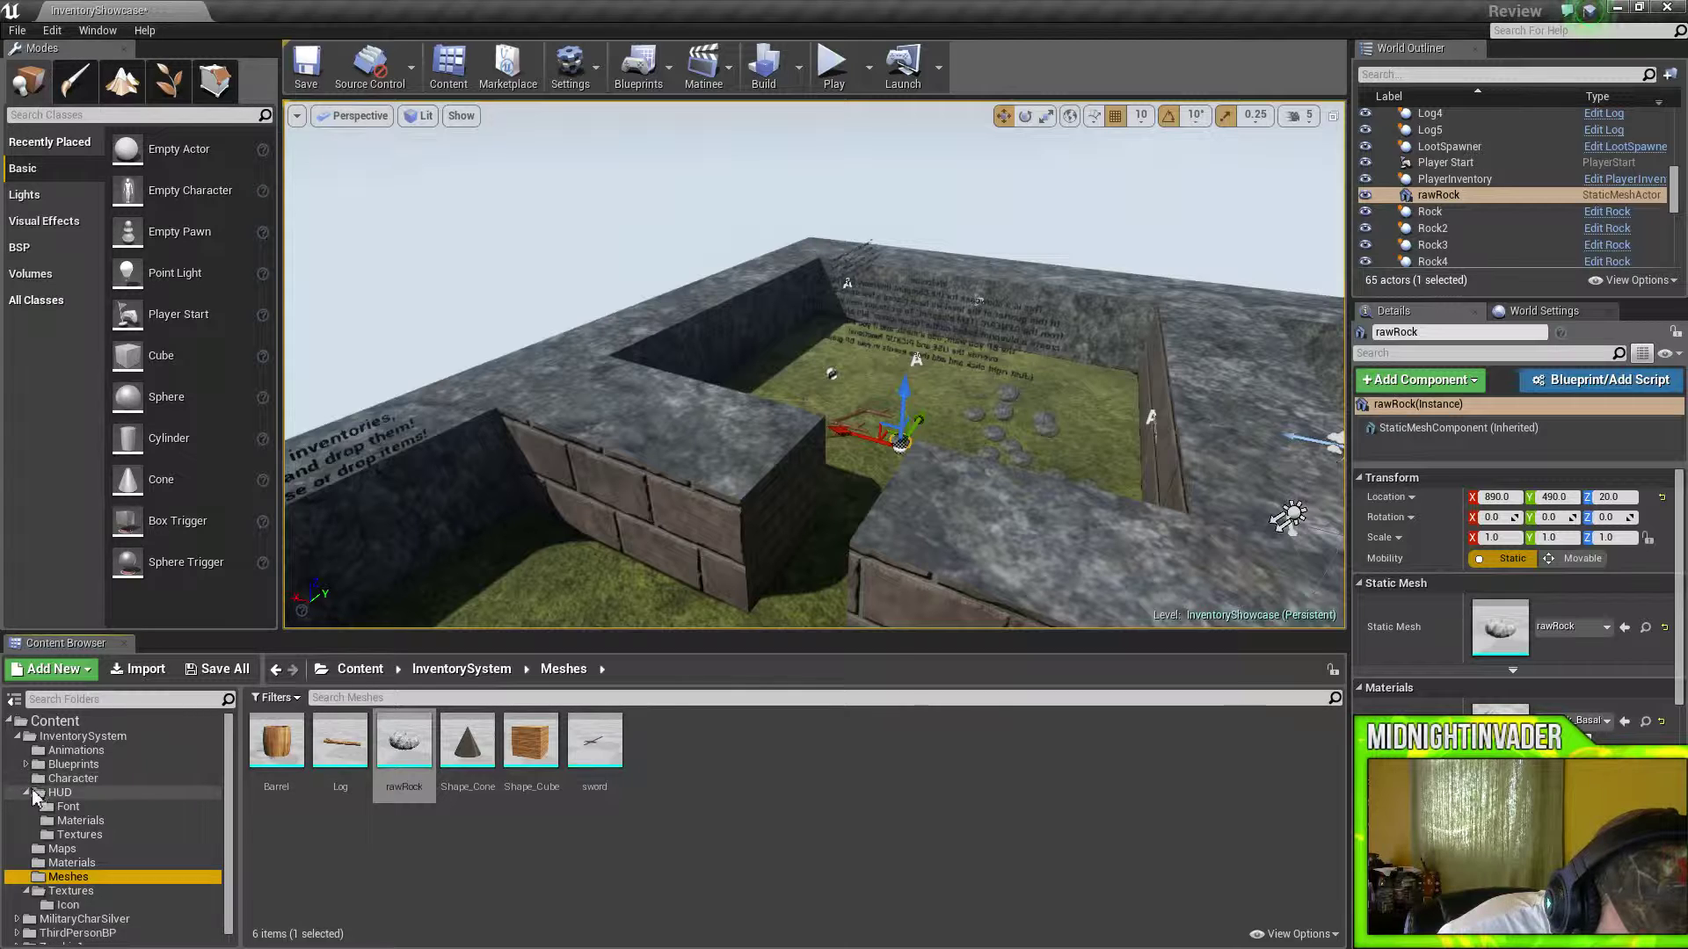
{"action": "left_click", "coordinate": [27, 792]}
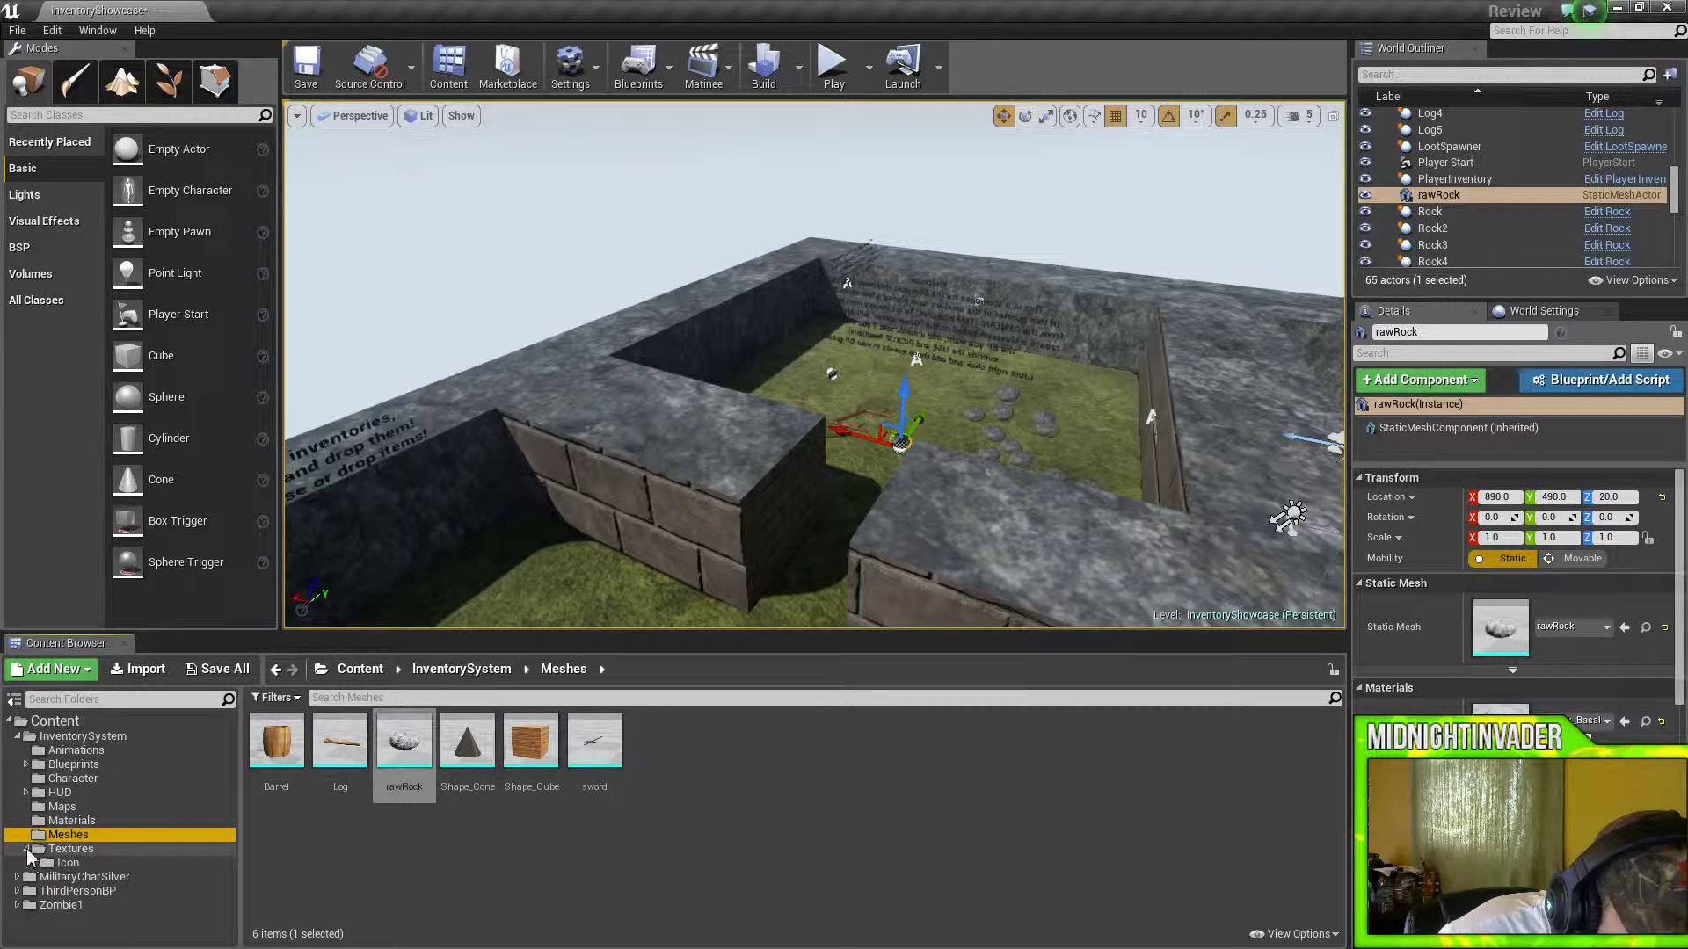
{"action": "left_click", "coordinate": [33, 851]}
{"action": "left_click", "coordinate": [25, 849]}
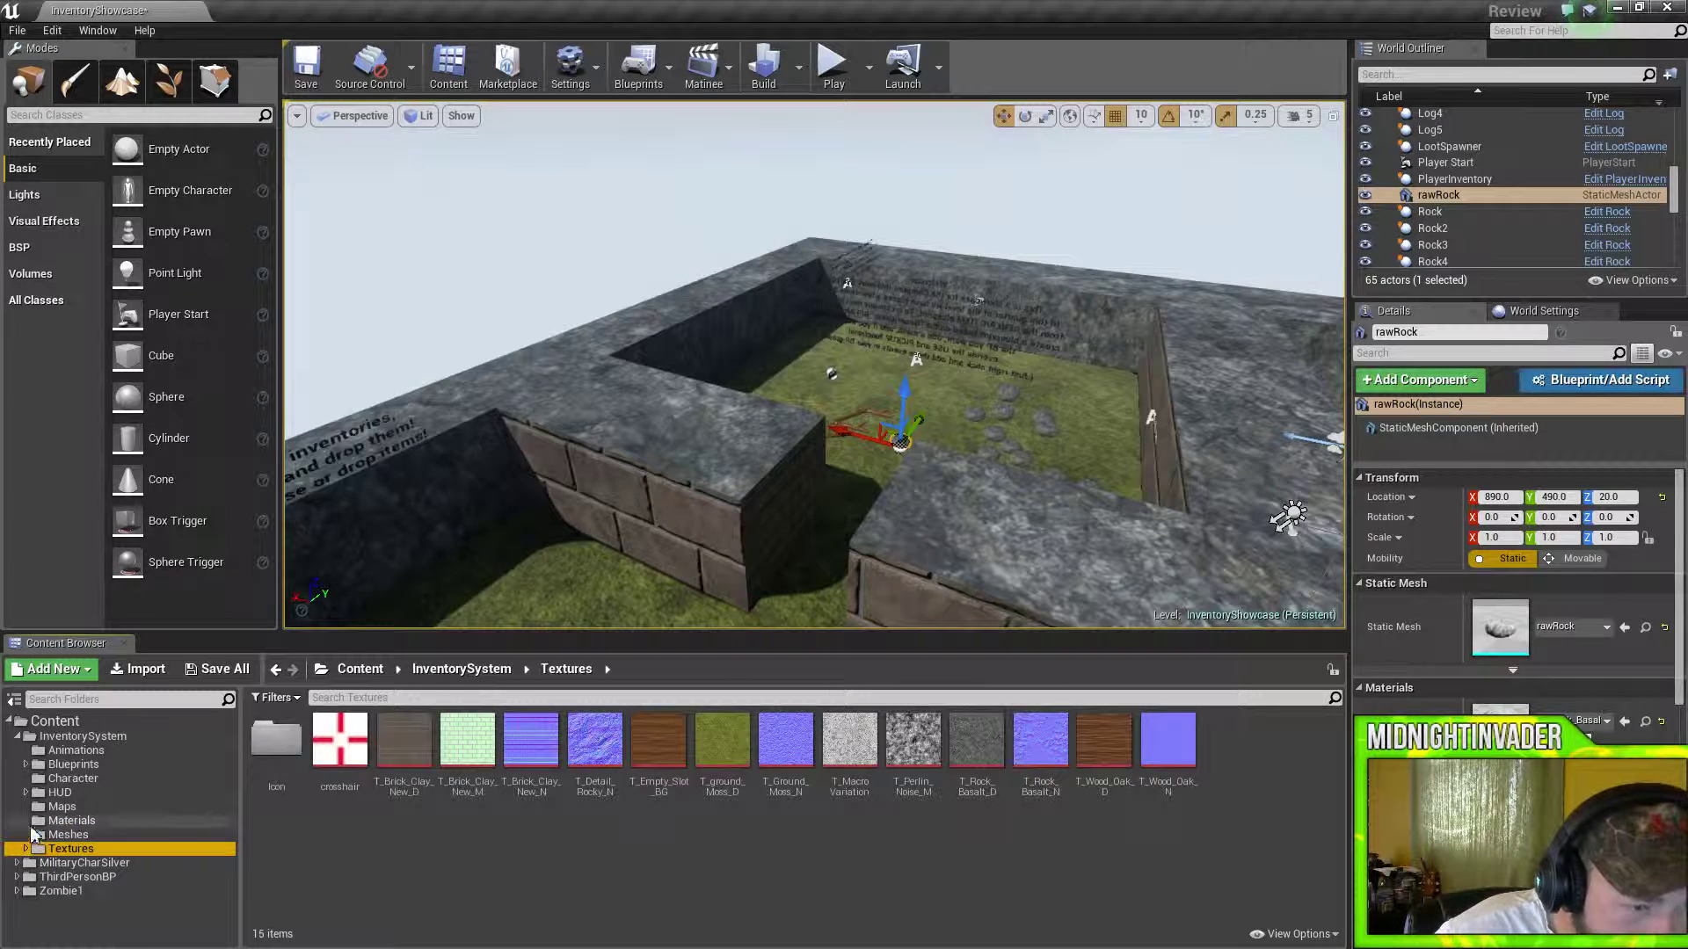
{"action": "left_click", "coordinate": [17, 735]}
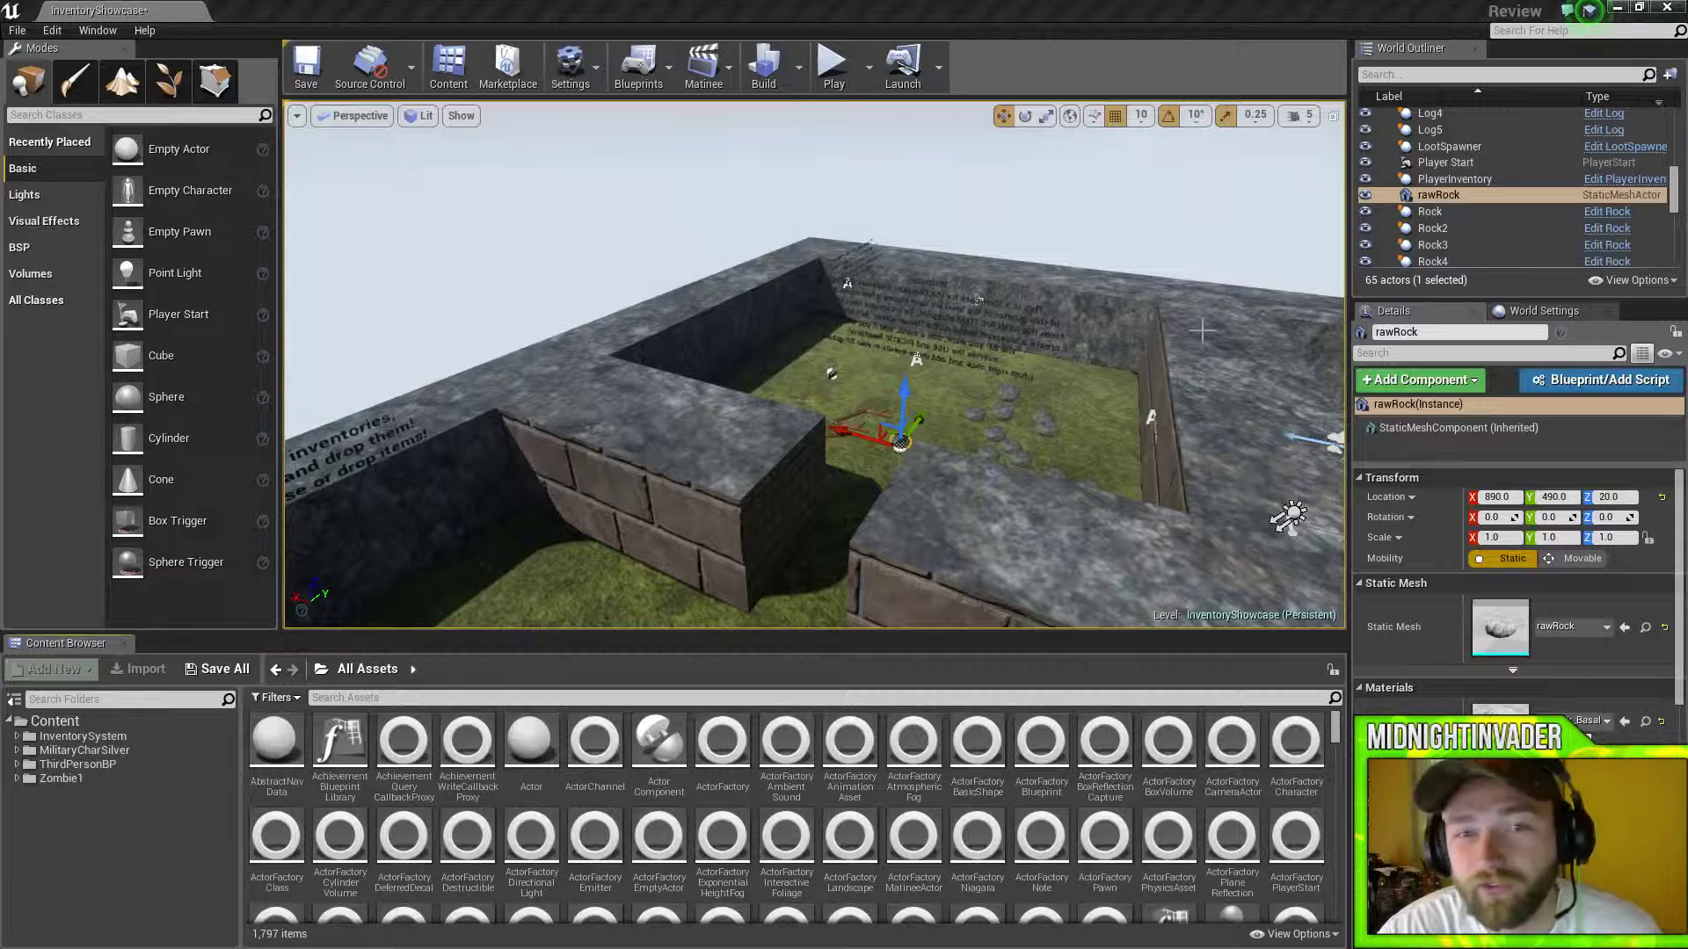
- Play the level again, open the player inventory and move its window slightly lower
{"action": "left_click", "coordinate": [834, 88]}
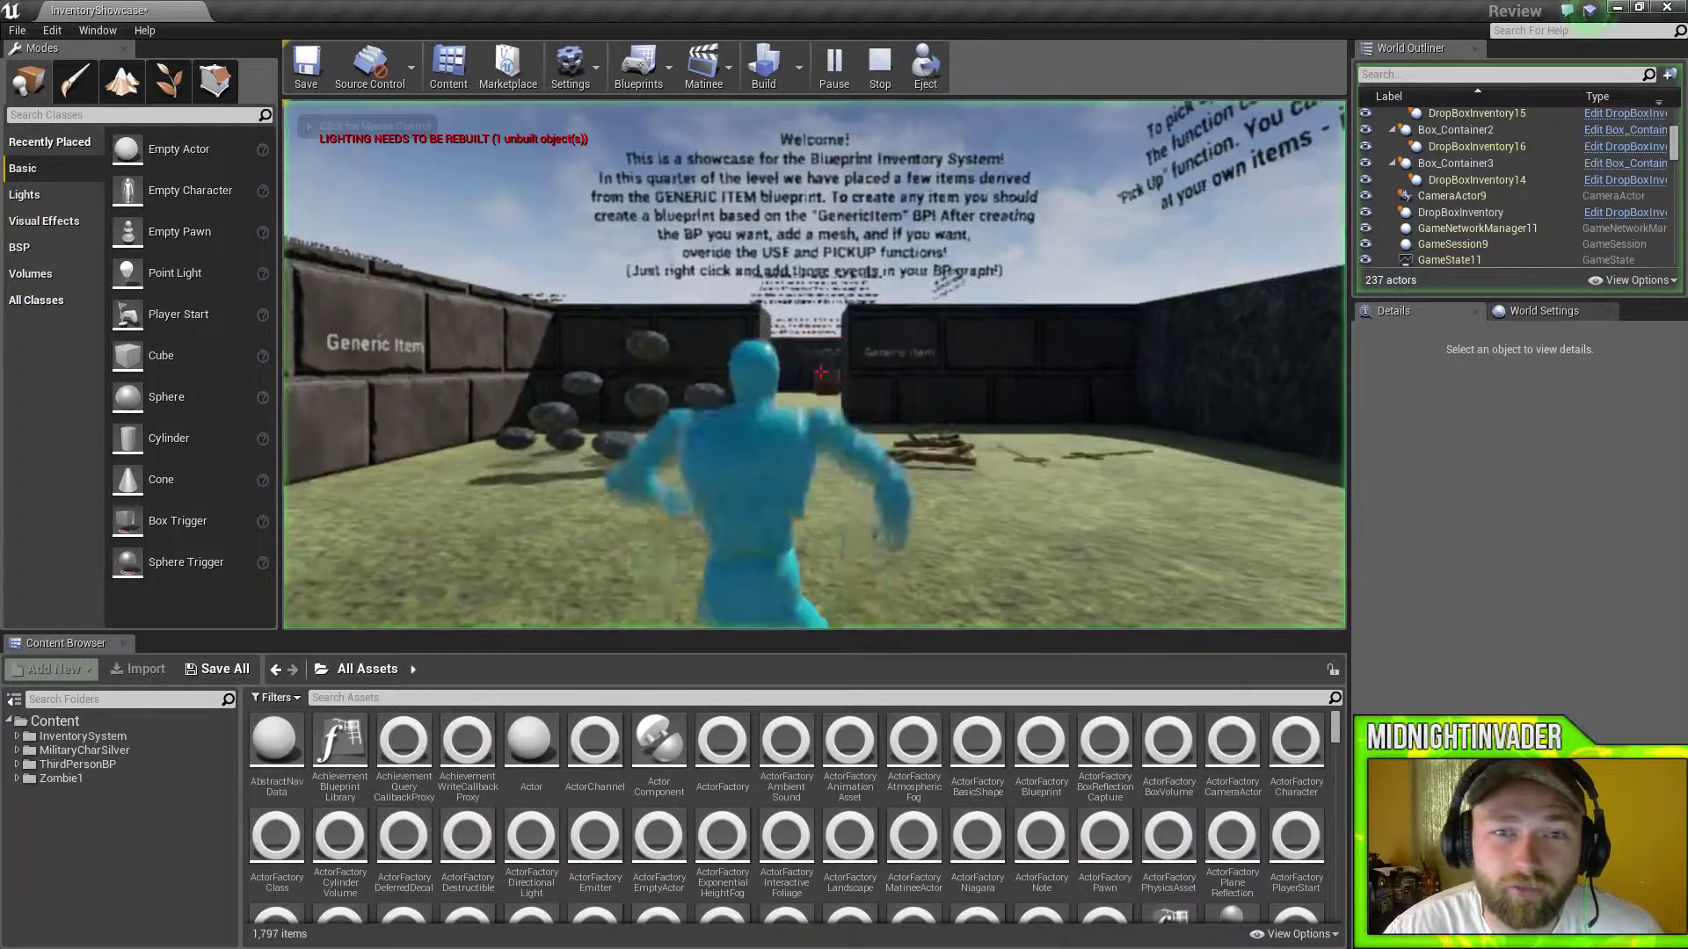
{"action": "key", "text": "e"}
{"action": "key", "text": "i"}
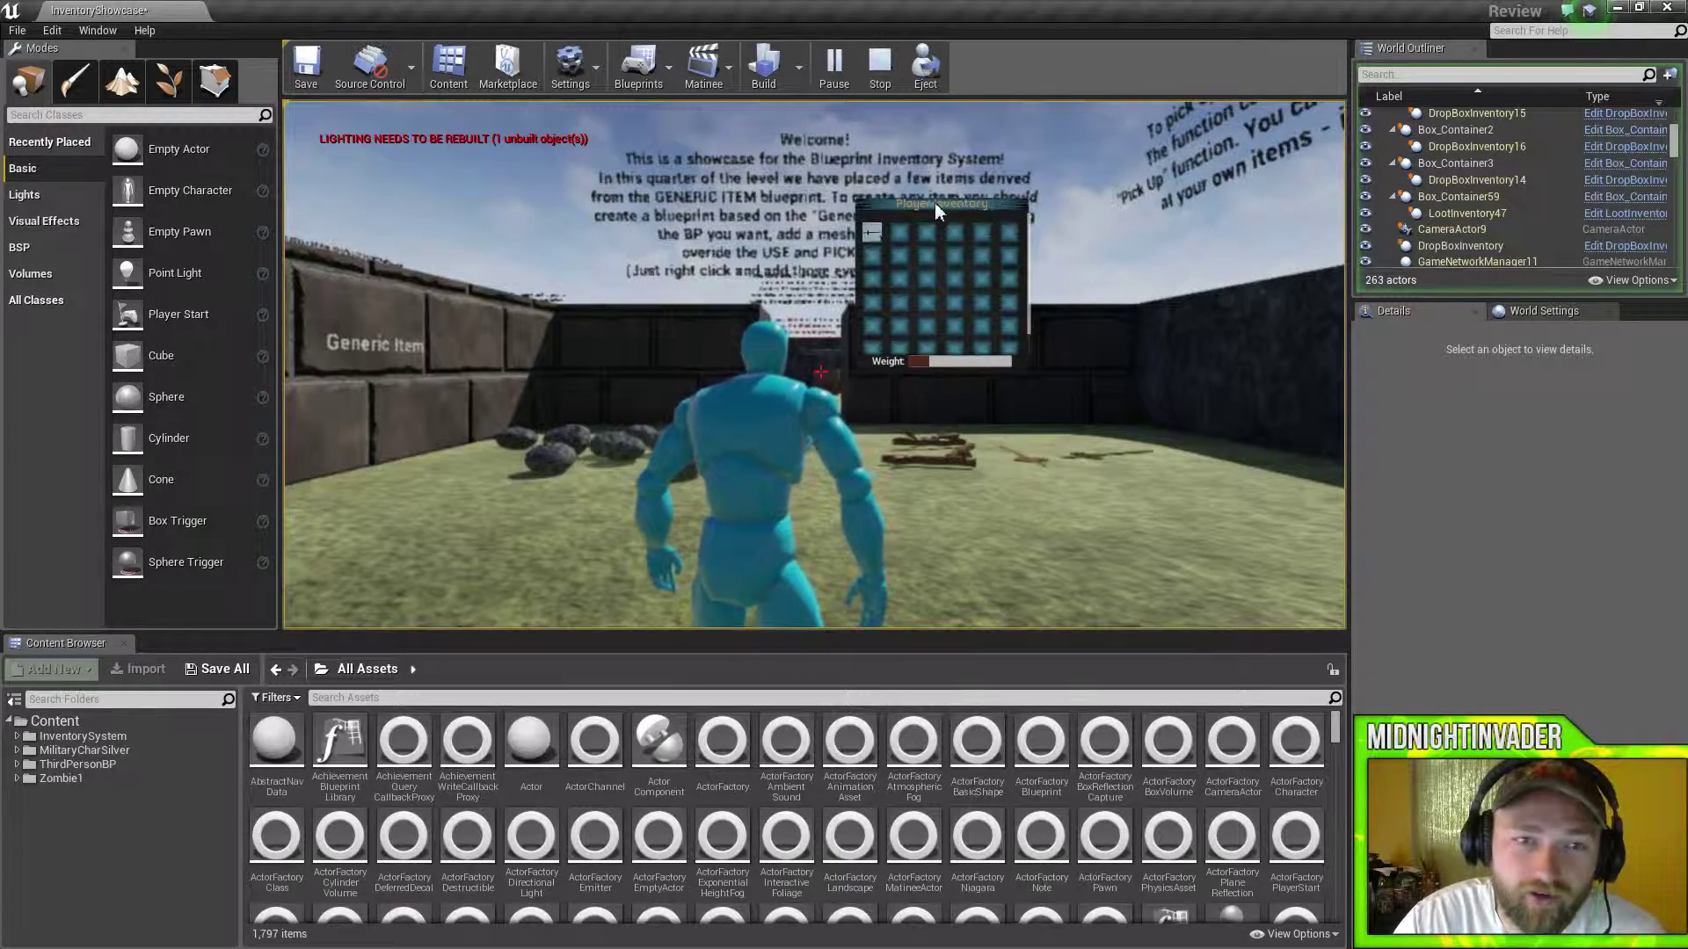
{"action": "left_click_drag", "start_coordinate": [936, 203], "coordinate": [925, 247]}
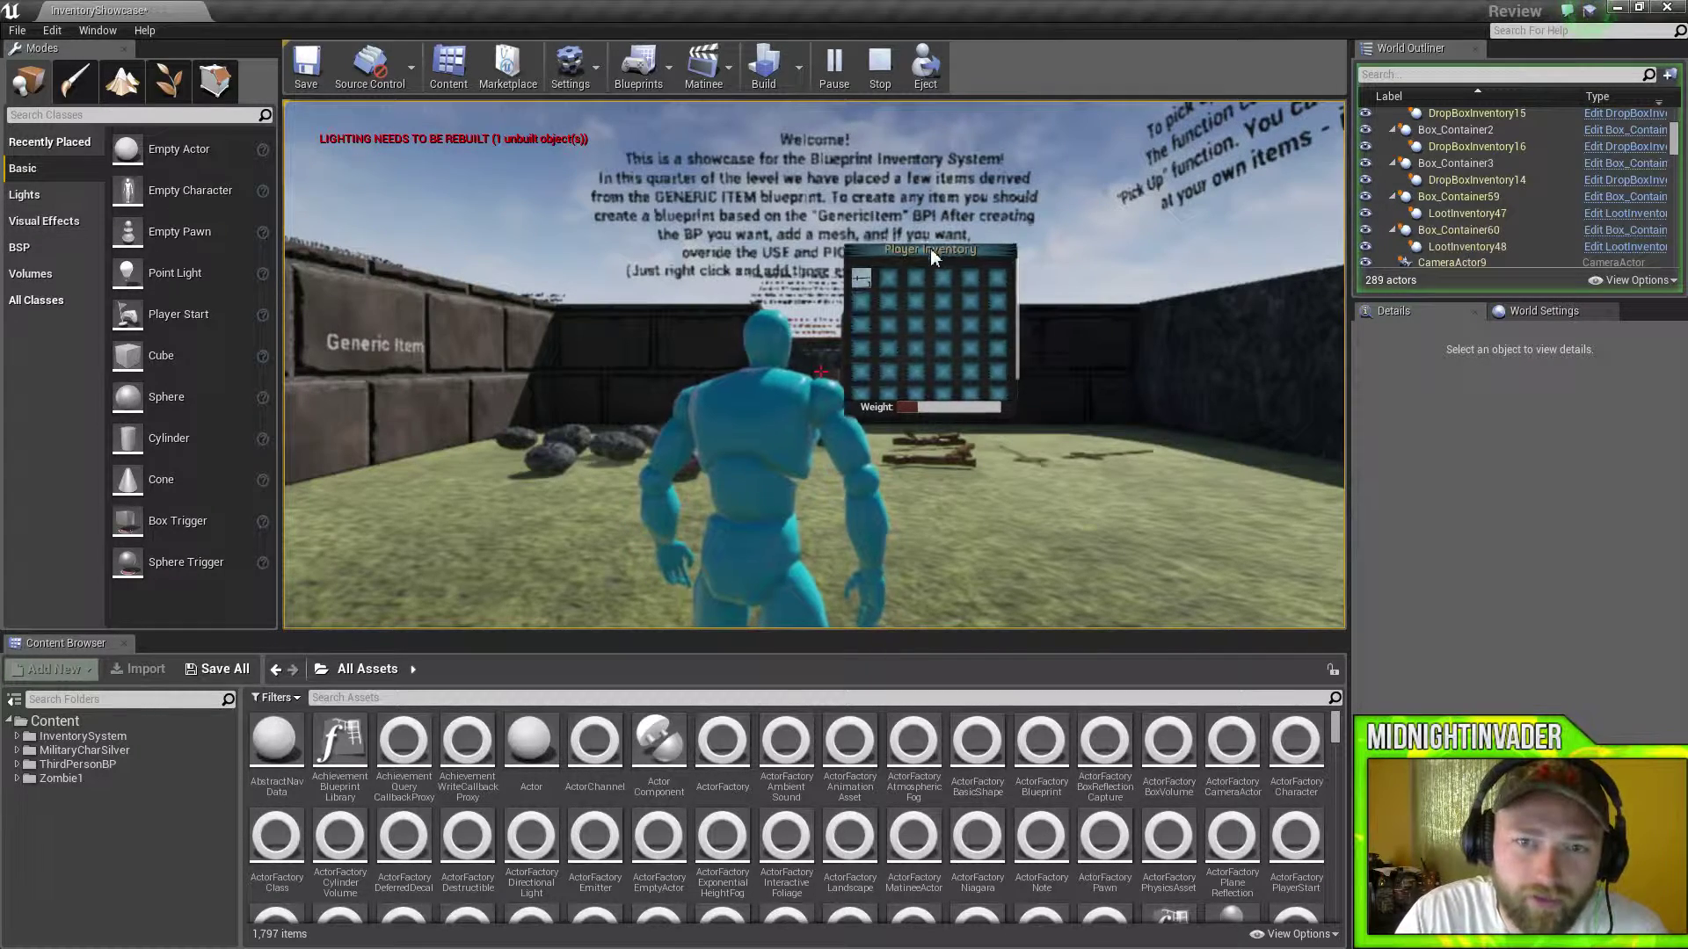
- Reposition the player inventory window to the right of the character, over the log pile, and end the play session
{"action": "left_click_drag", "start_coordinate": [930, 248], "coordinate": [1016, 293]}
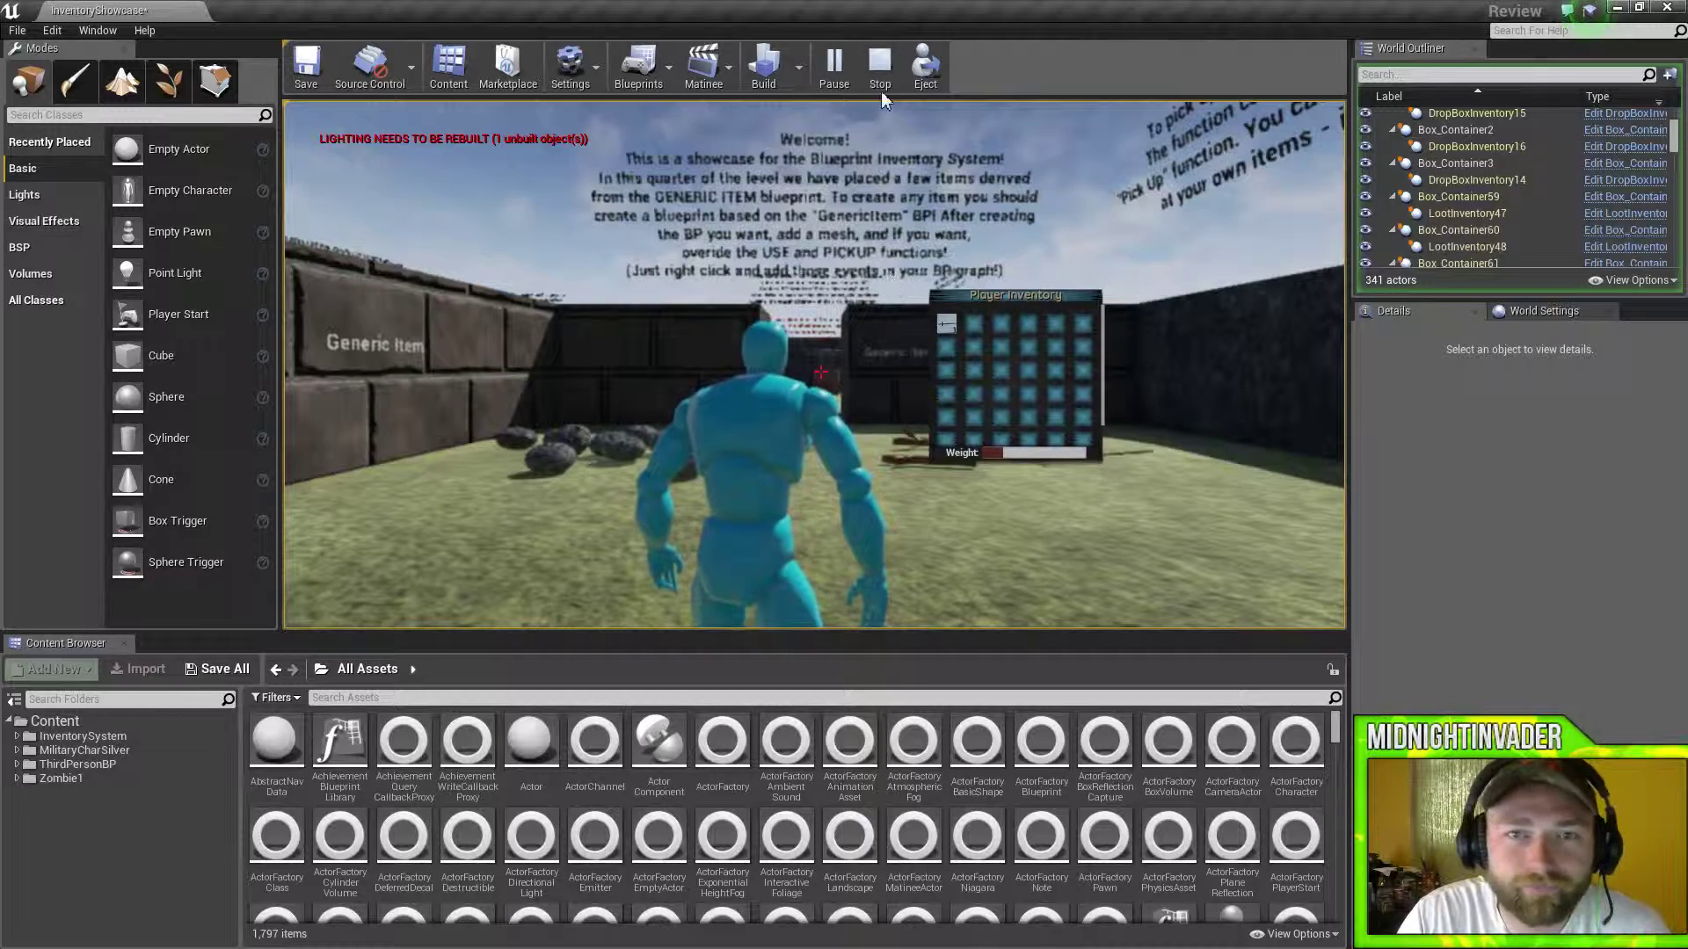
{"action": "left_click_drag", "start_coordinate": [1019, 295], "coordinate": [1043, 297]}
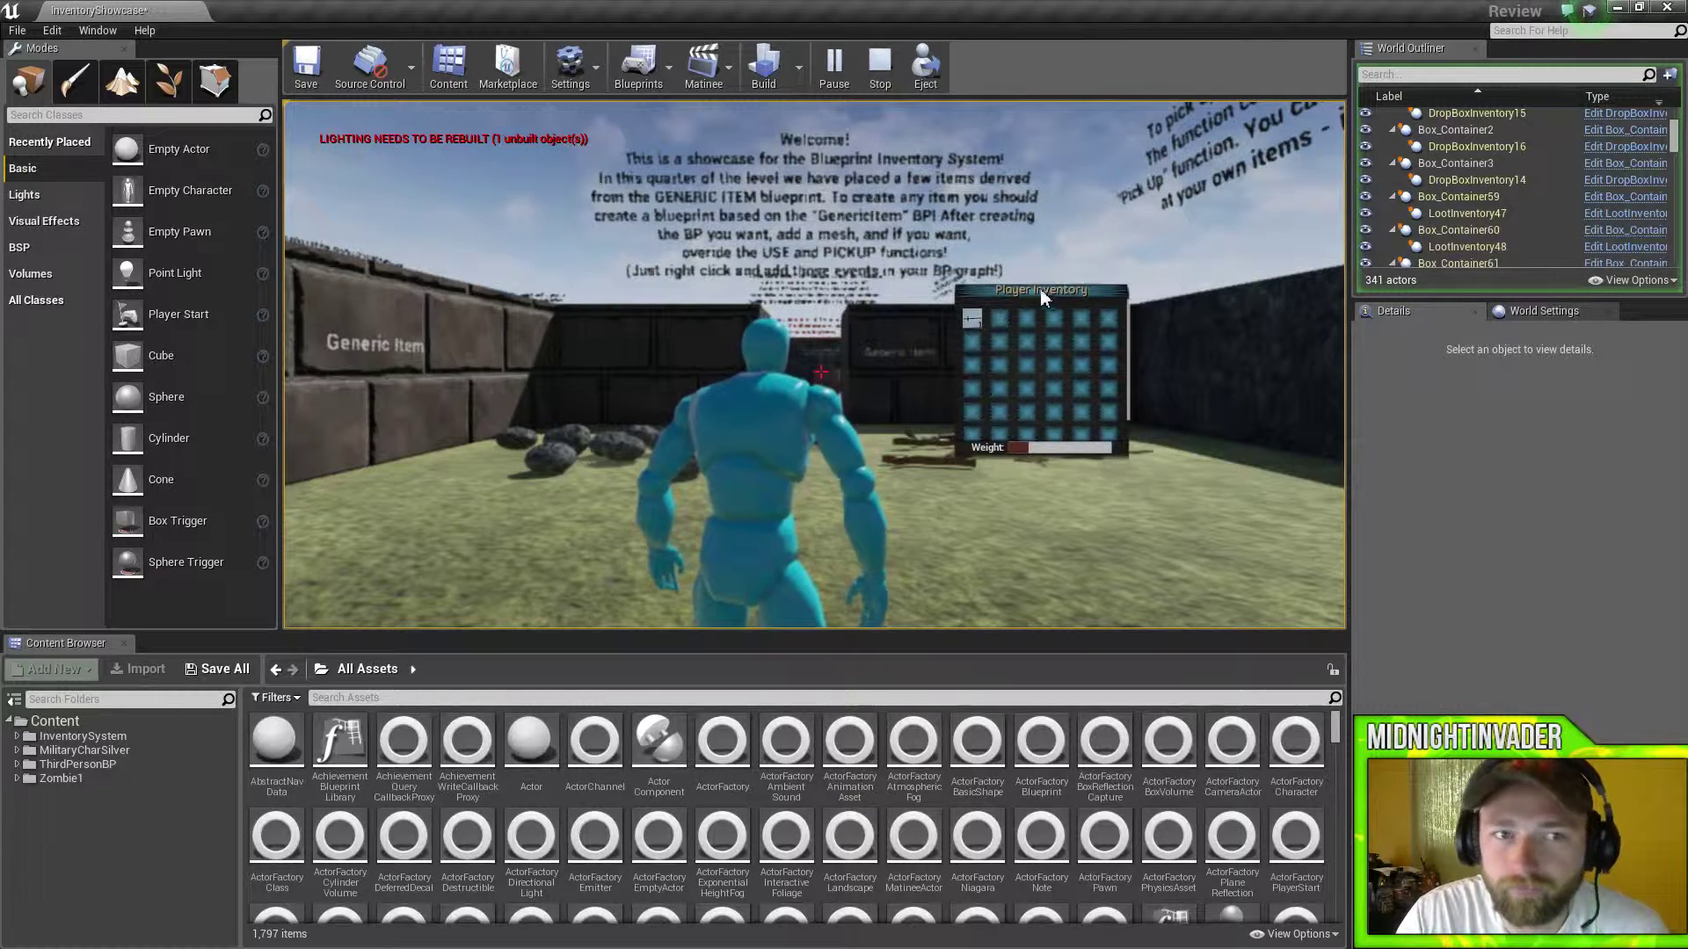
{"action": "left_click", "coordinate": [881, 69]}
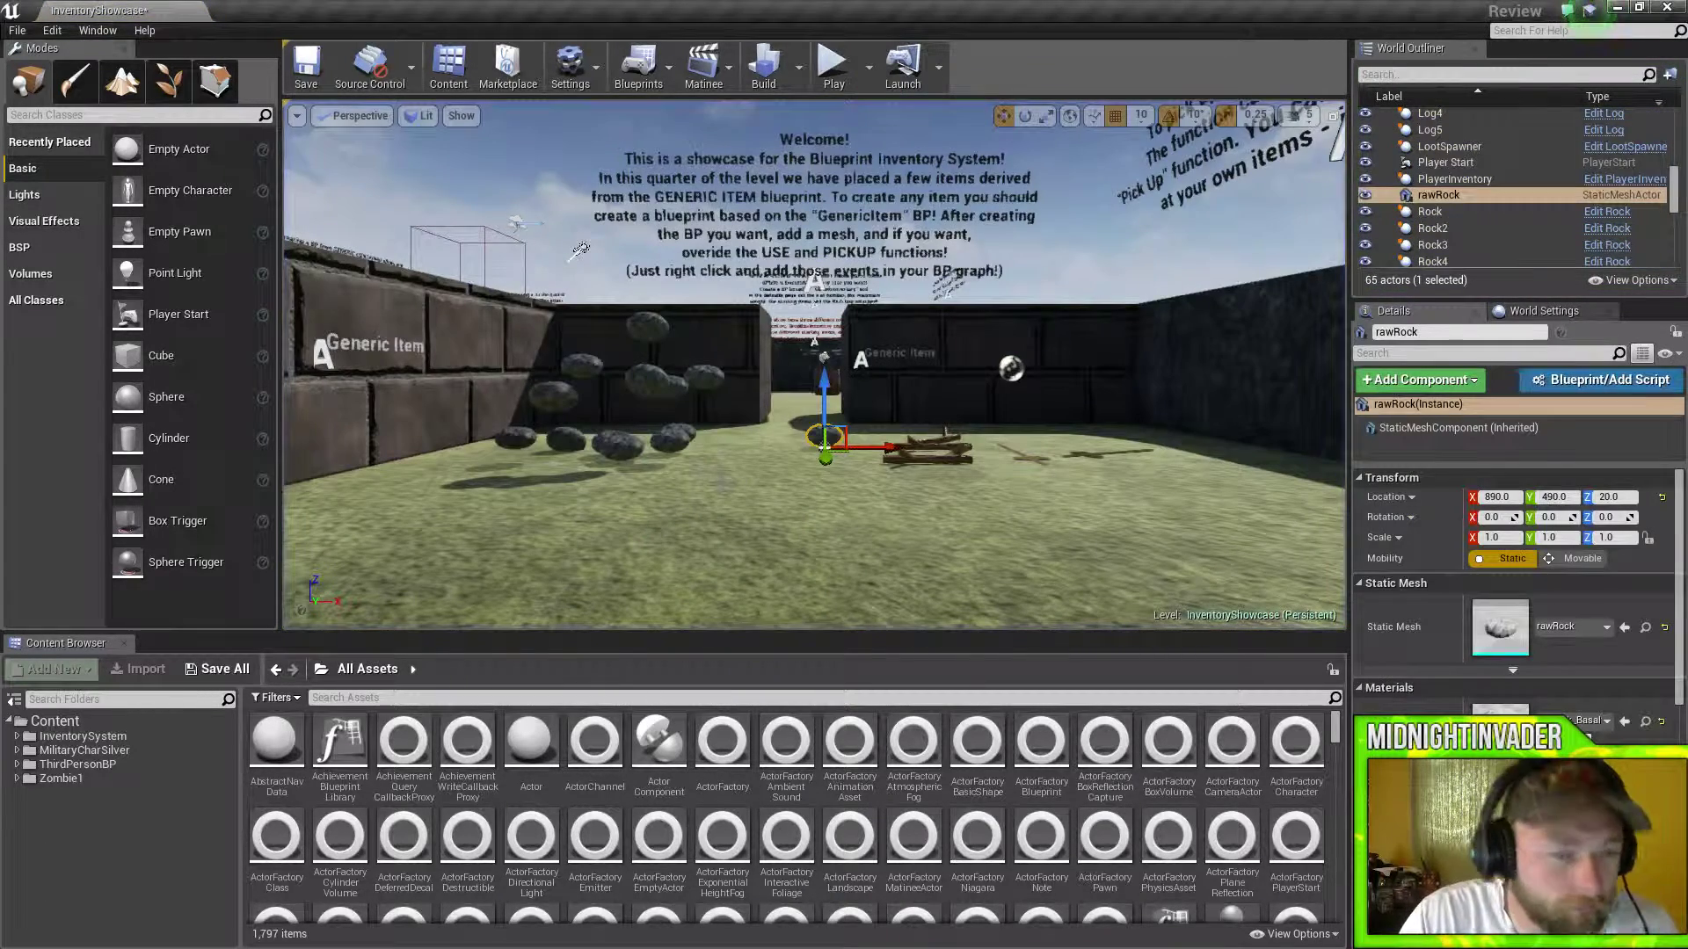
- View the contents of the InventorySystem and MilitaryCharSilver folders, finishing on InventorySystem
{"action": "left_click", "coordinate": [40, 737]}
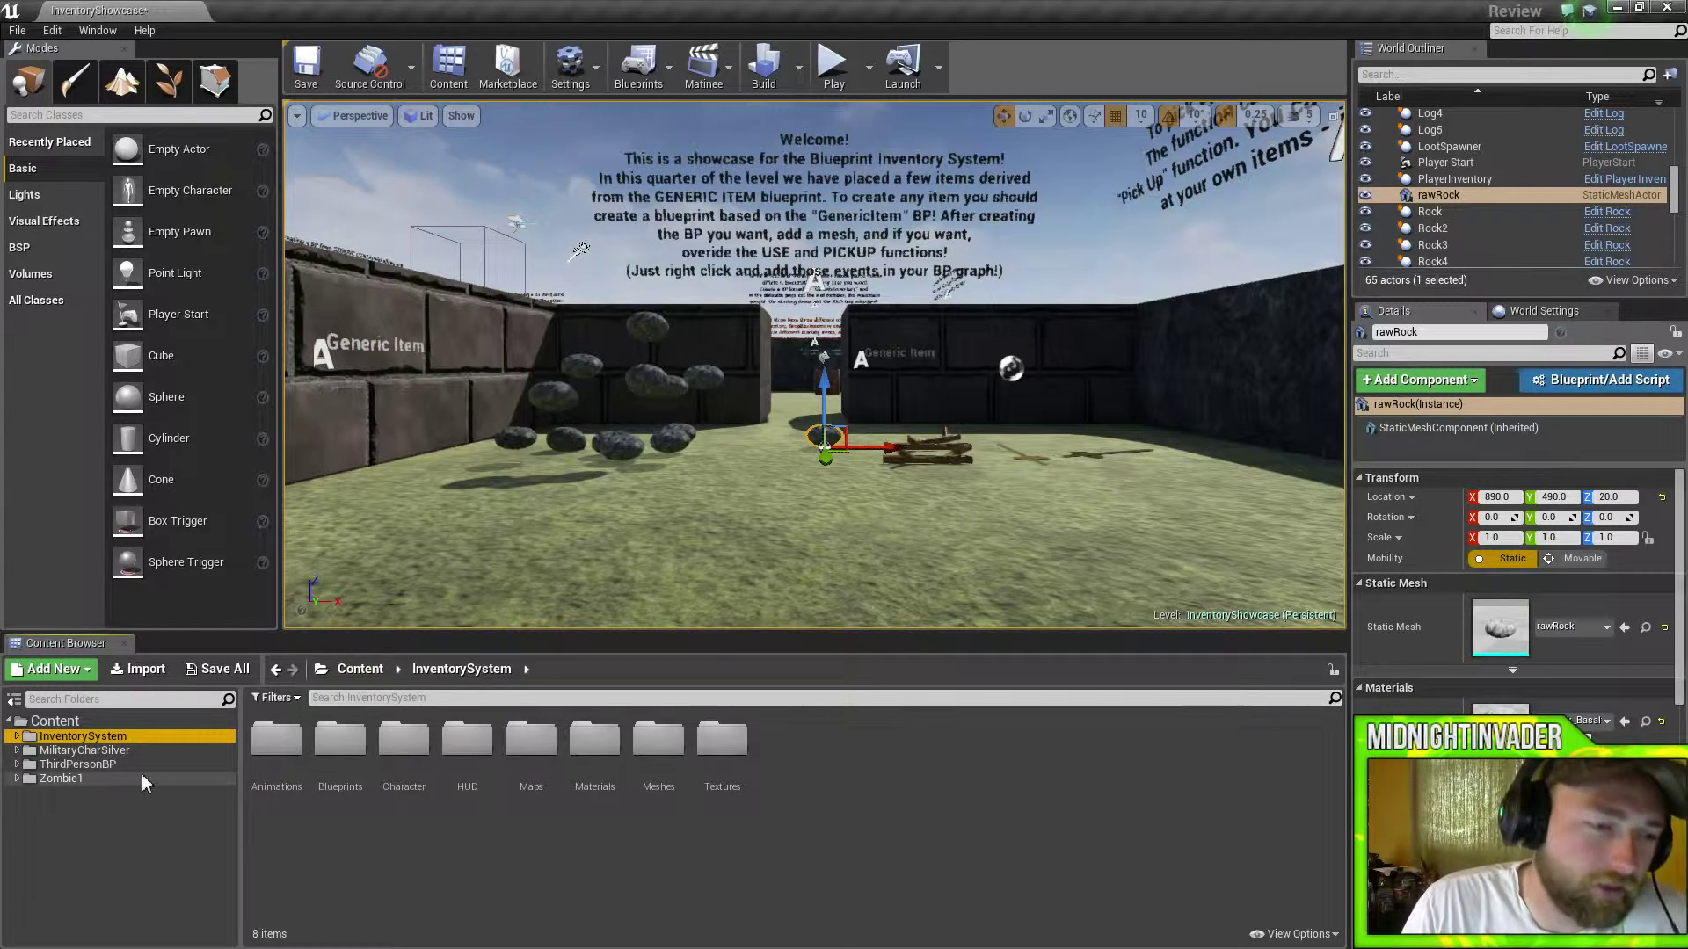
{"action": "left_click", "coordinate": [128, 752]}
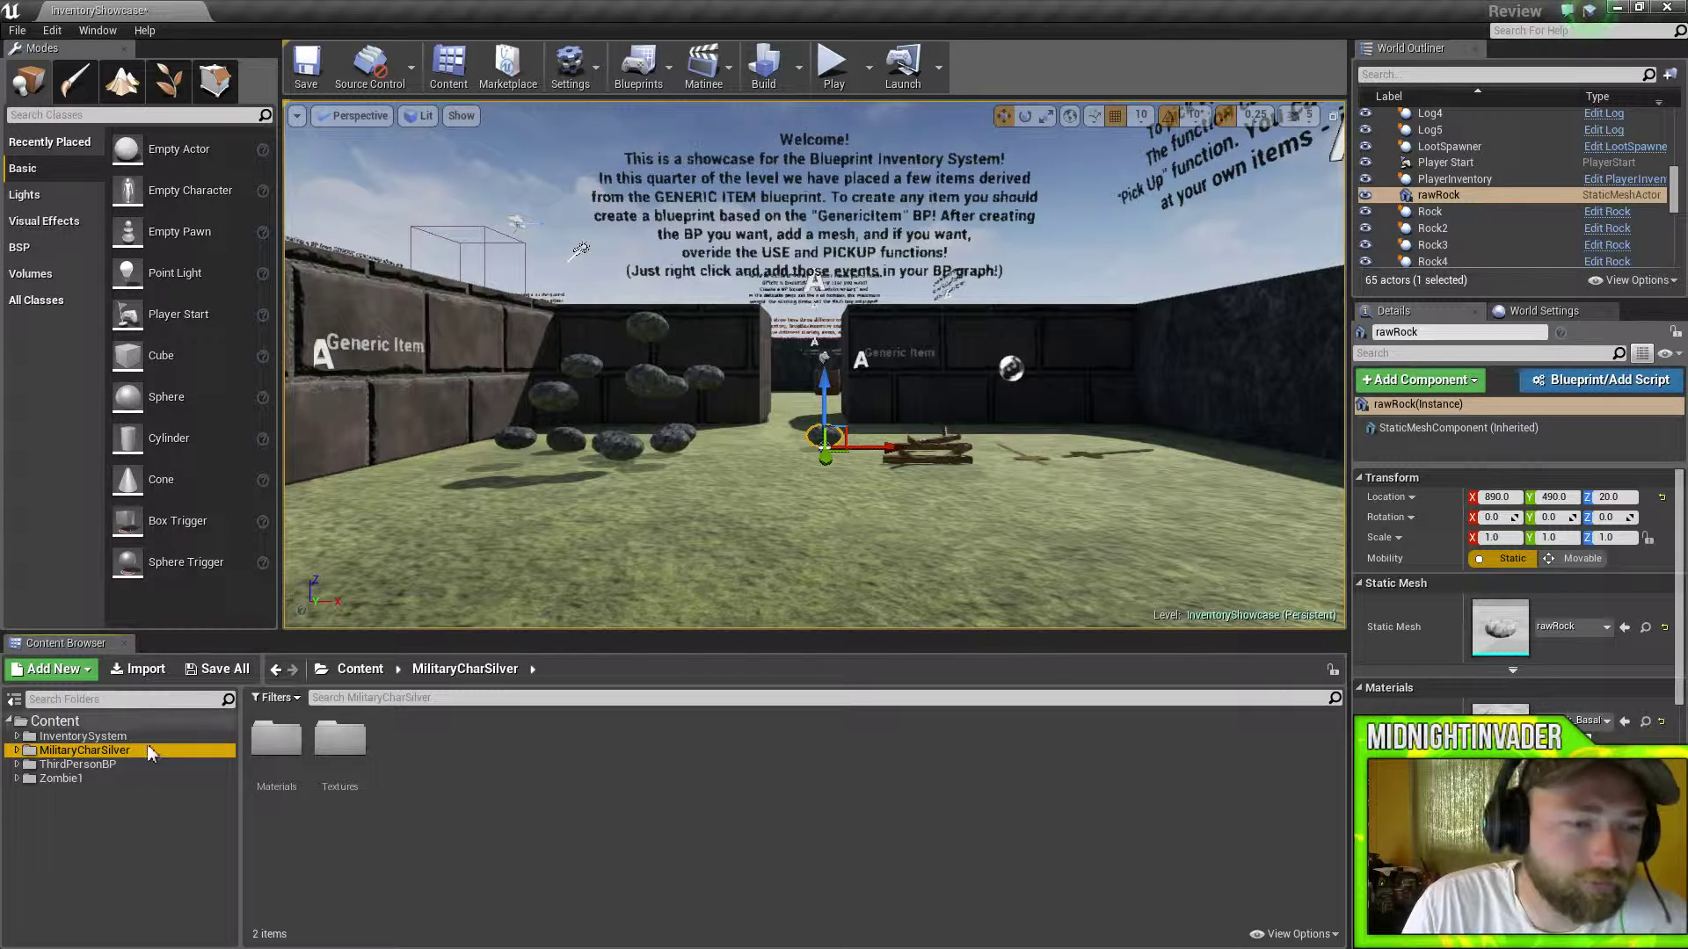
{"action": "left_click", "coordinate": [118, 740]}
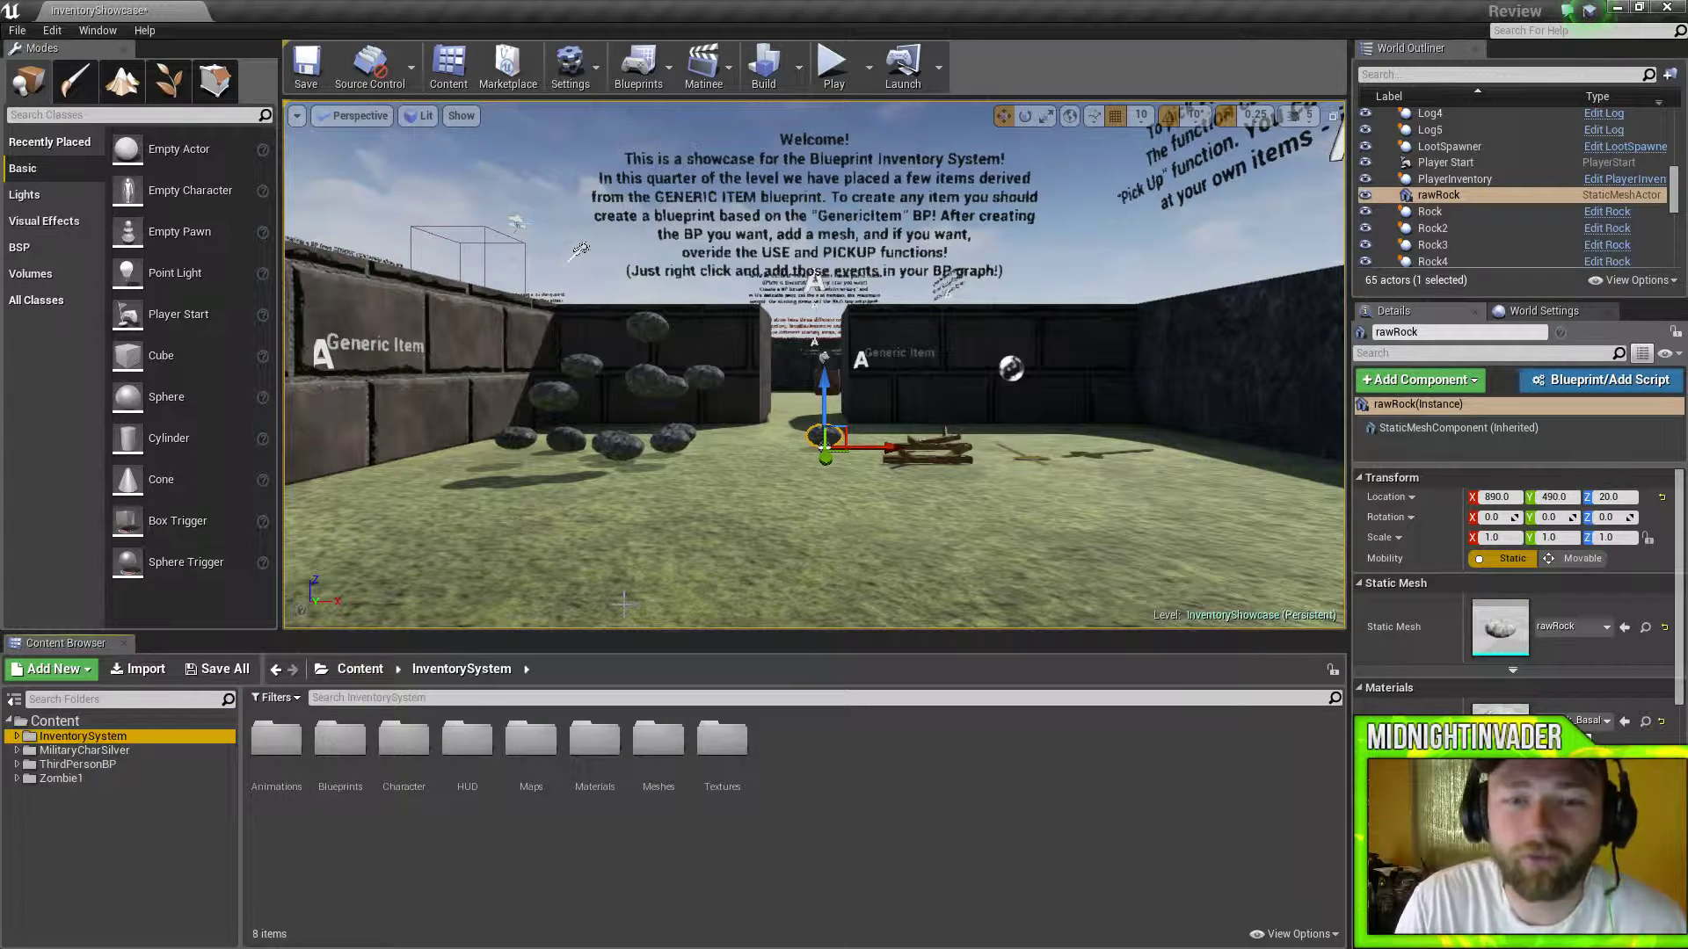